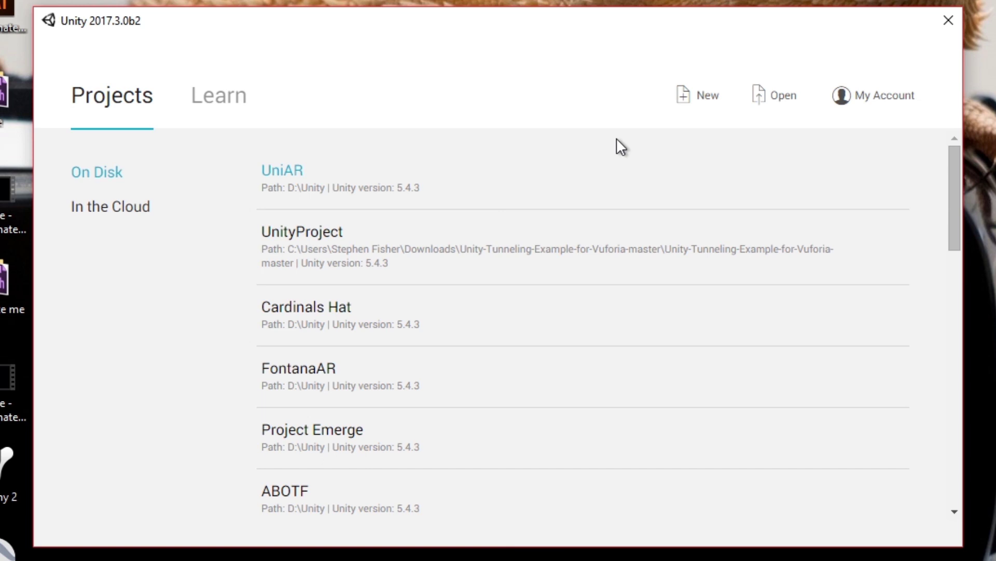
Create a new 3D project named ARWorkshop1 in the D:\Unity location
click(684, 100)
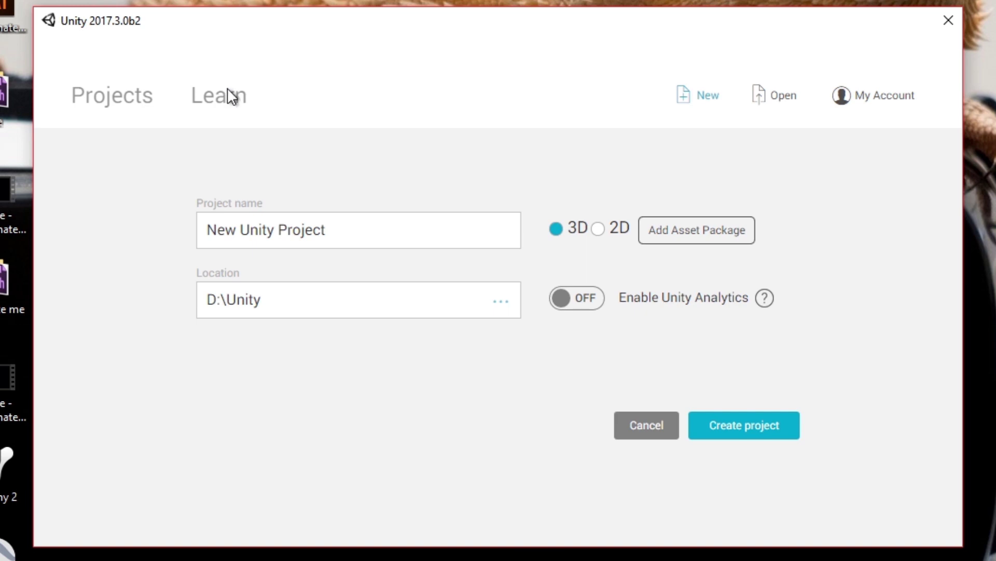
drag(345, 228, 206, 235)
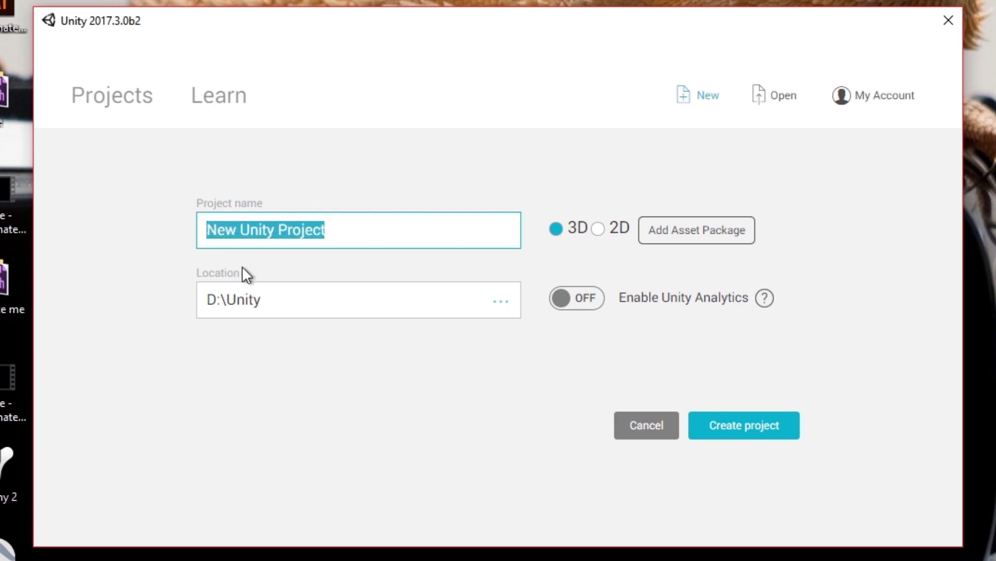
text(AR)
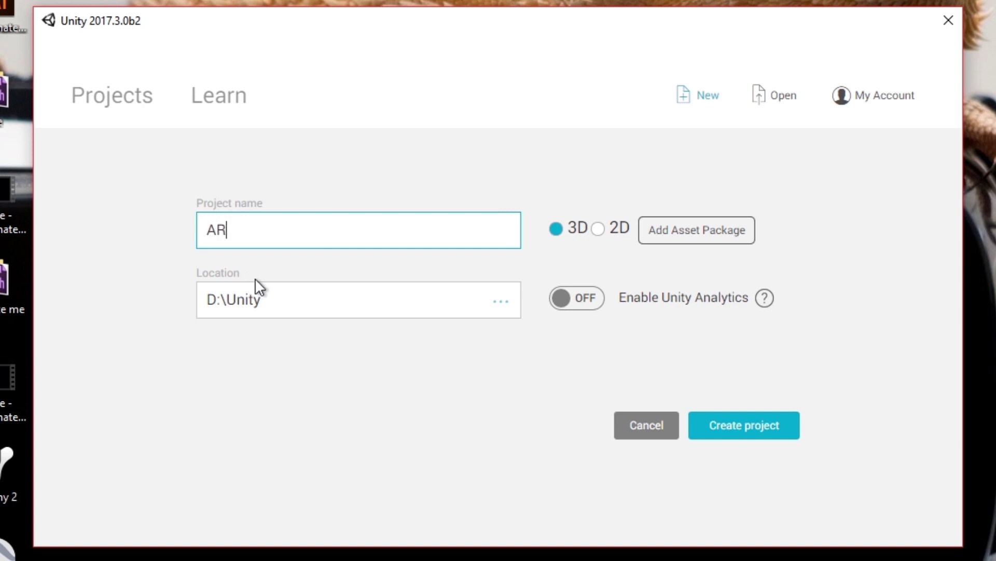
text(Workshop)
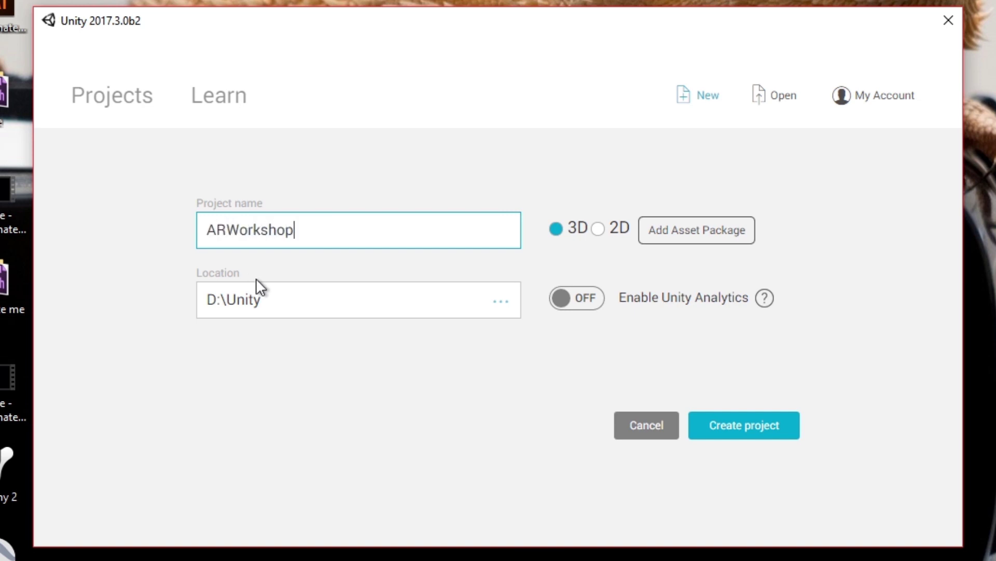
text(1)
click(731, 433)
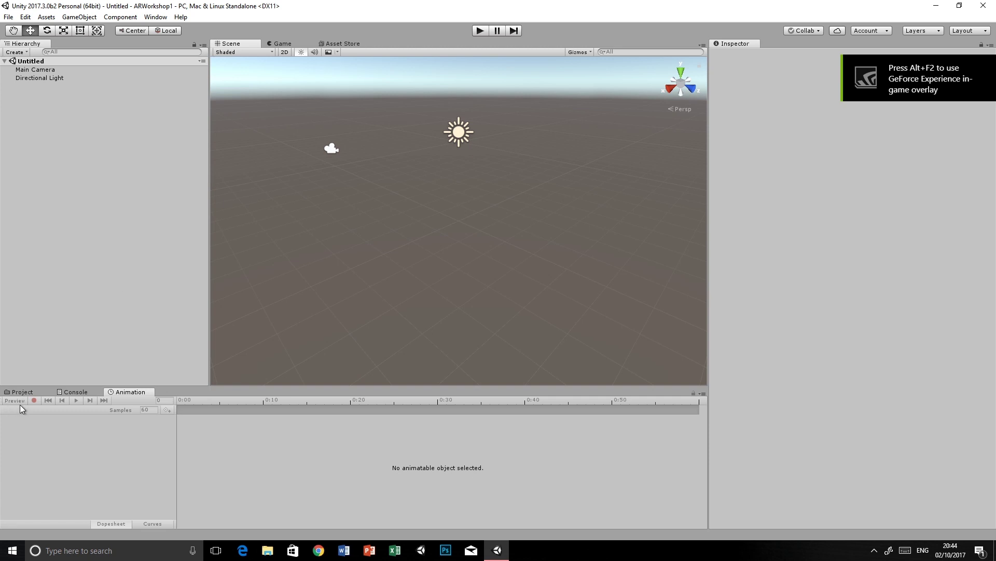
Show the project's assets and examine the component settings of the Main Camera and the Directional Light
click(22, 392)
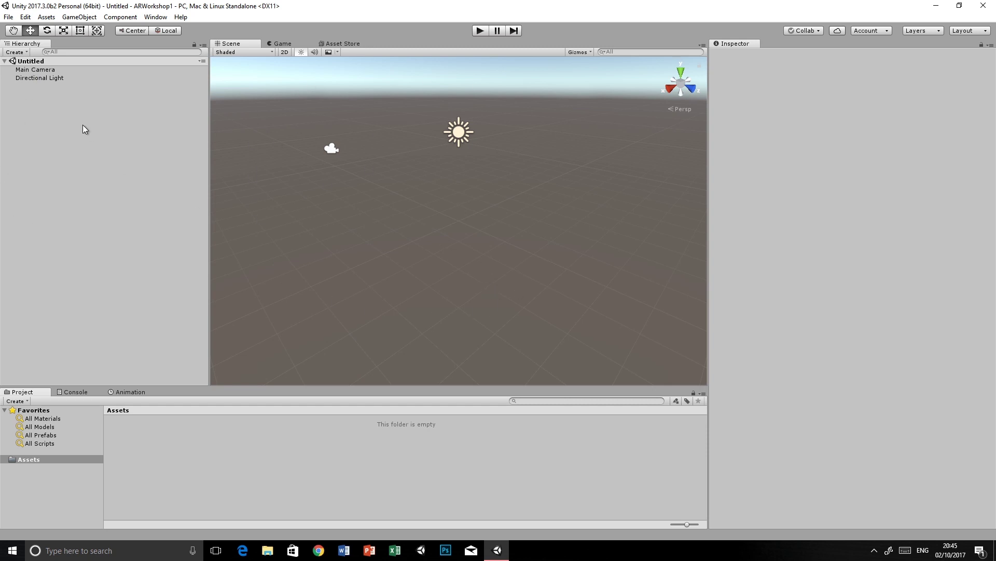
click(29, 69)
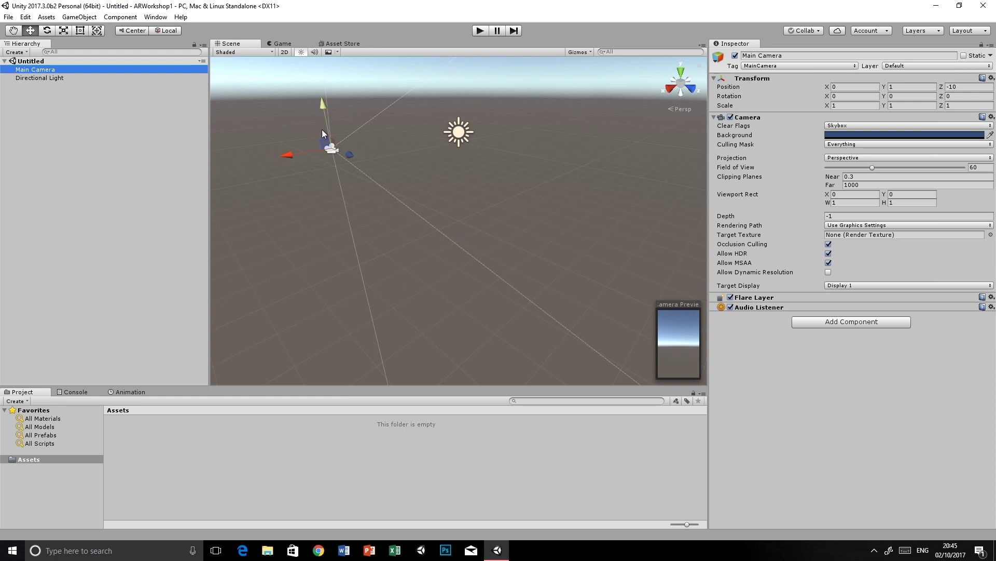
click(42, 79)
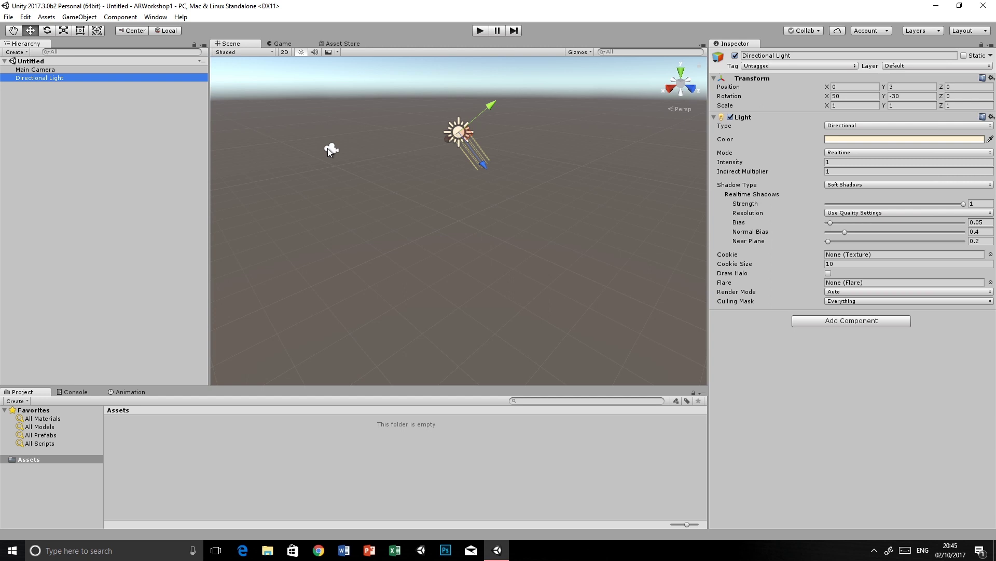
Add a 3D cube to the scene as a top-level object
click(34, 100)
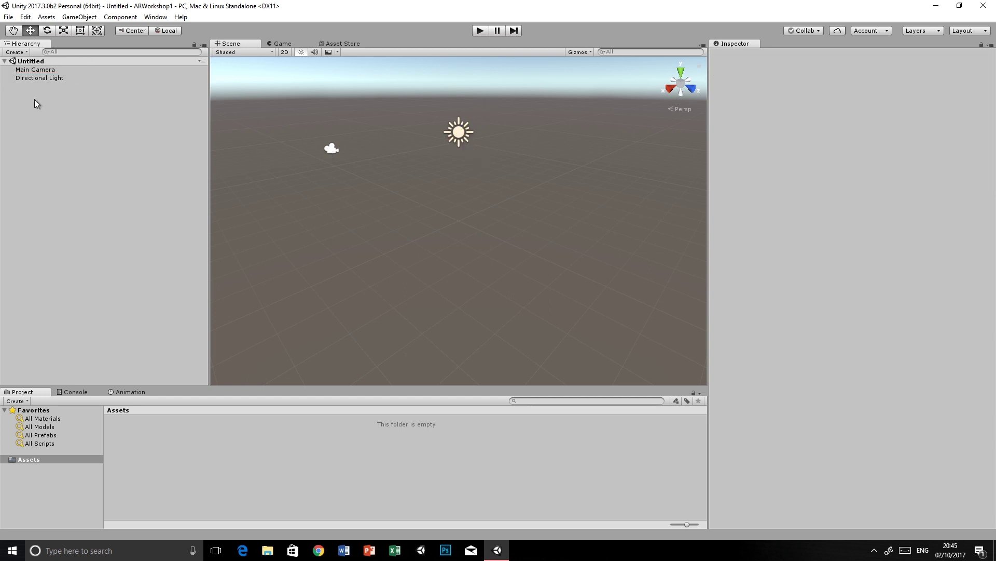
right_click(33, 93)
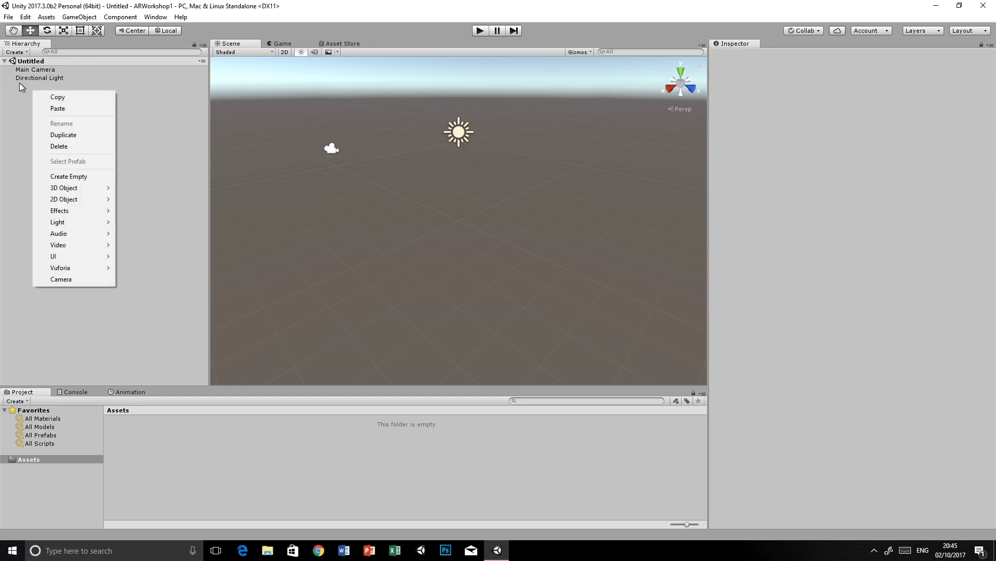
mouse_move(77, 188)
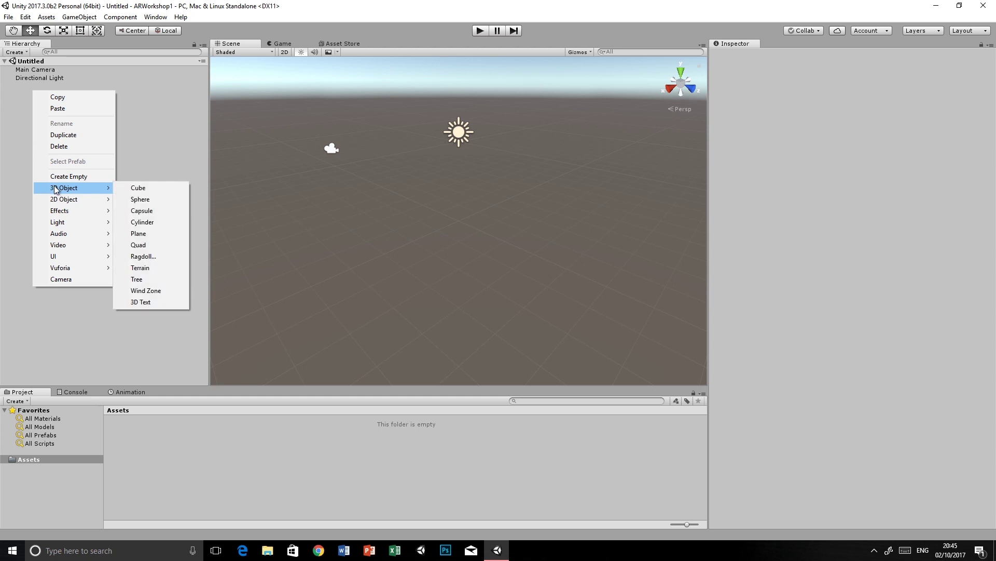
click(137, 192)
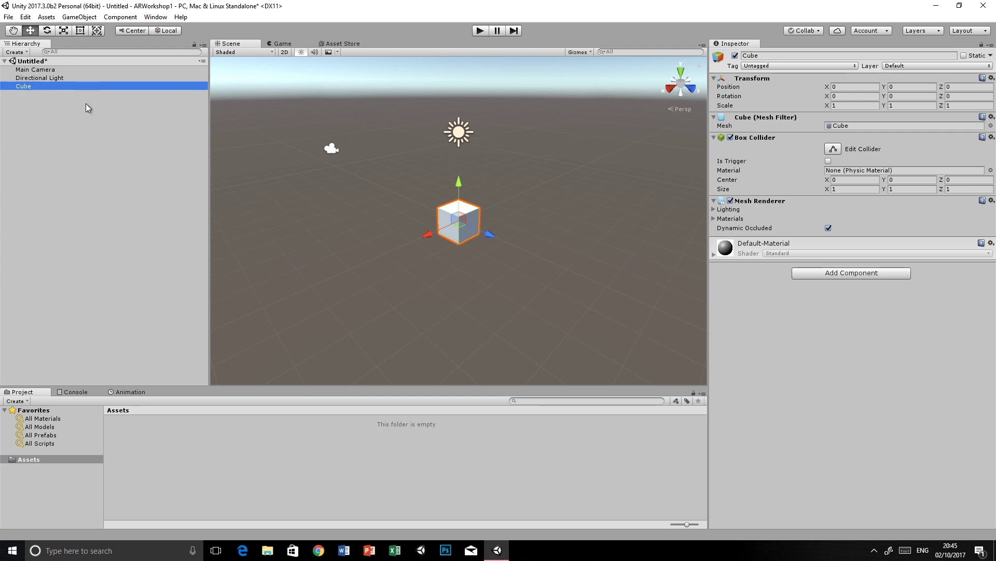
Frame the Directional Light in the scene view, followed by the cube
click(36, 79)
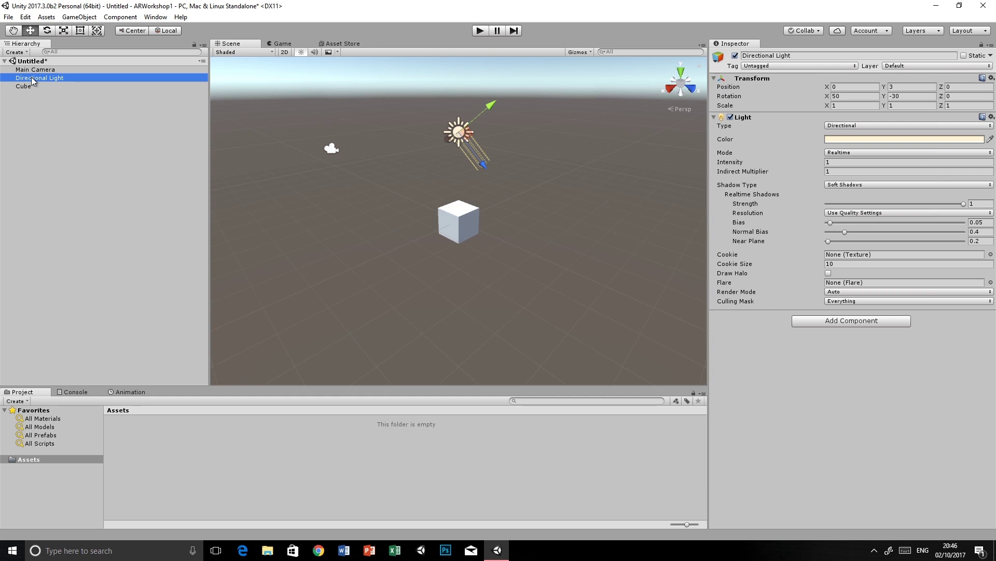
key(f)
click(26, 88)
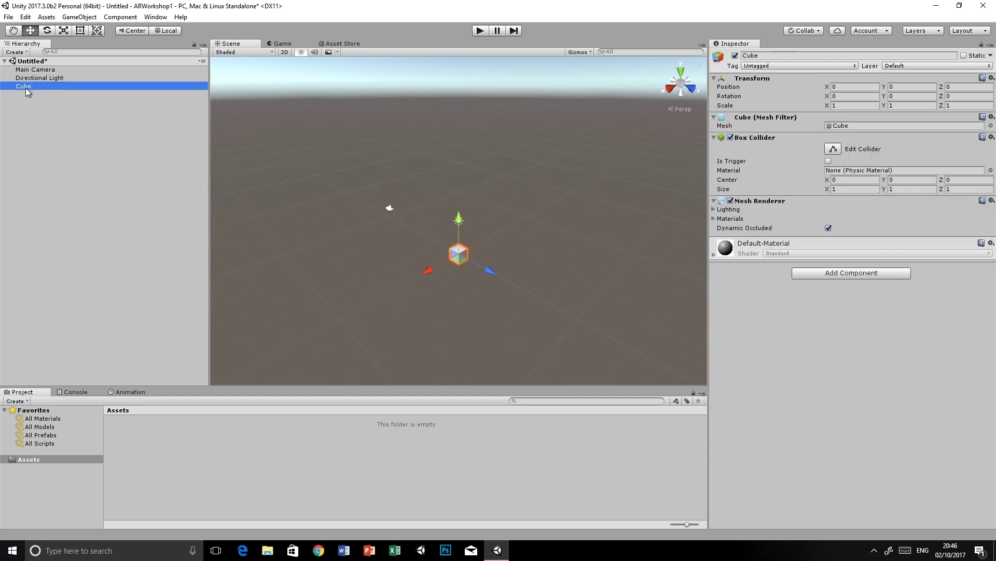
key(f)
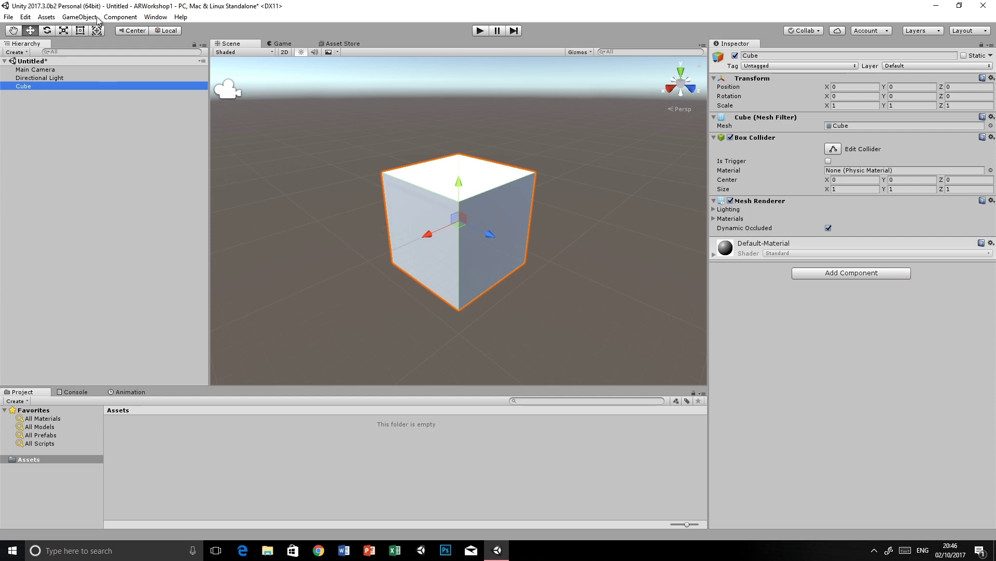
Examine the cube in the scene by panning with the Hand tool, orbiting around it and zooming in and out
click(14, 31)
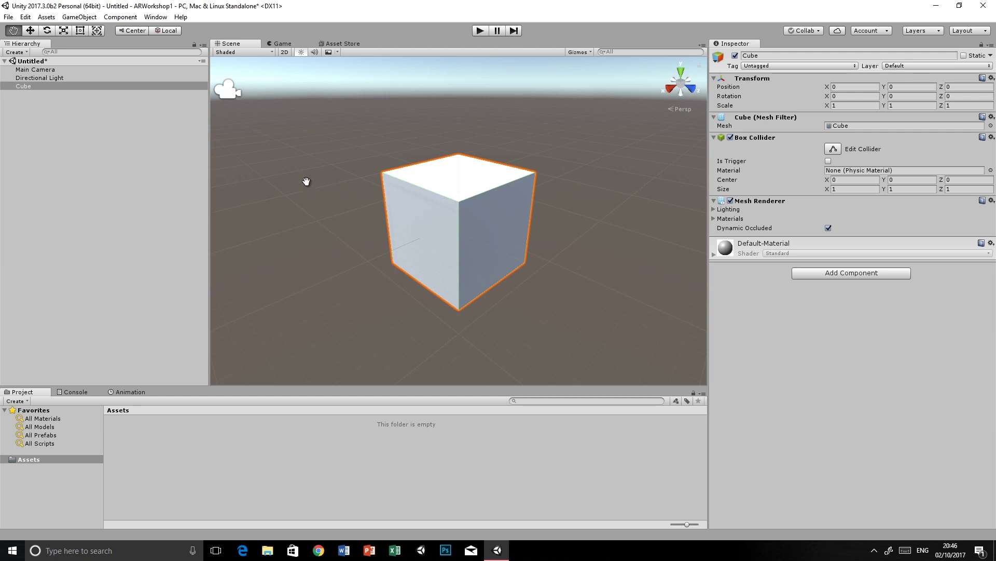
mouse_move(352, 261)
mouse_down()
mouse_move(376, 211)
mouse_move(335, 212)
mouse_move(389, 249)
mouse_move(396, 227)
mouse_move(320, 238)
mouse_move(359, 252)
mouse_up()
scroll(356, 232, down, 4)
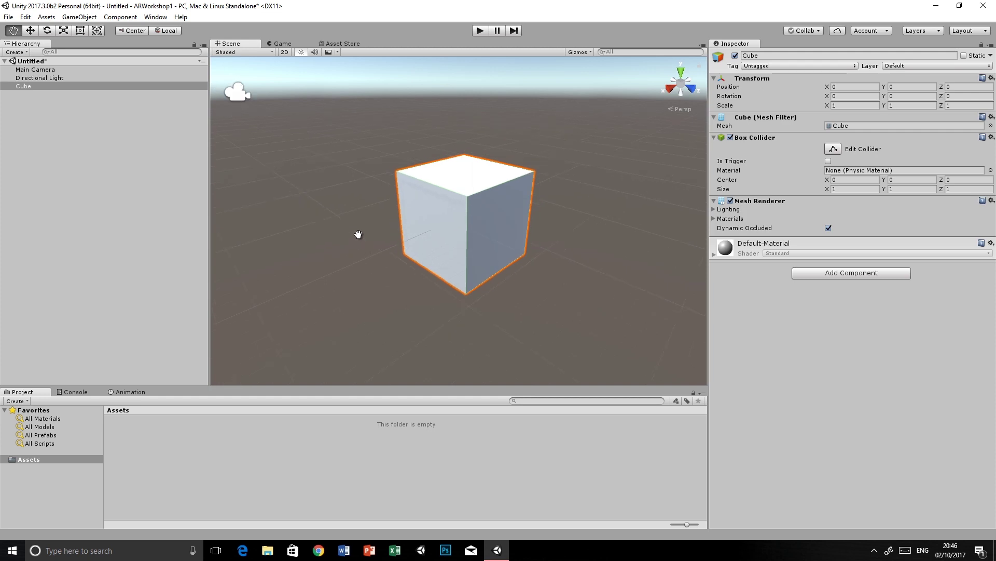
scroll(360, 234, down, 3)
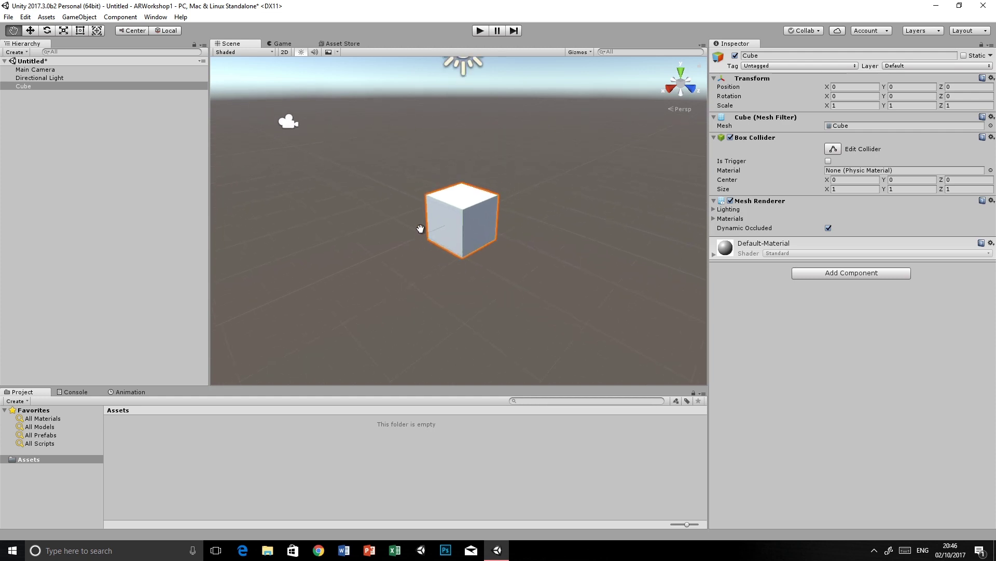
mouse_move(411, 233)
alt+mouse_down()
mouse_move(405, 250)
mouse_move(383, 240)
mouse_move(436, 236)
mouse_move(385, 216)
mouse_move(423, 251)
mouse_move(430, 211)
mouse_move(403, 239)
alt+mouse_up()
mouse_move(402, 239)
alt+mouse_down()
mouse_move(391, 238)
mouse_move(393, 223)
alt+mouse_up()
alt+scroll(403, 236, up, 3)
alt+scroll(402, 234, down, 4)
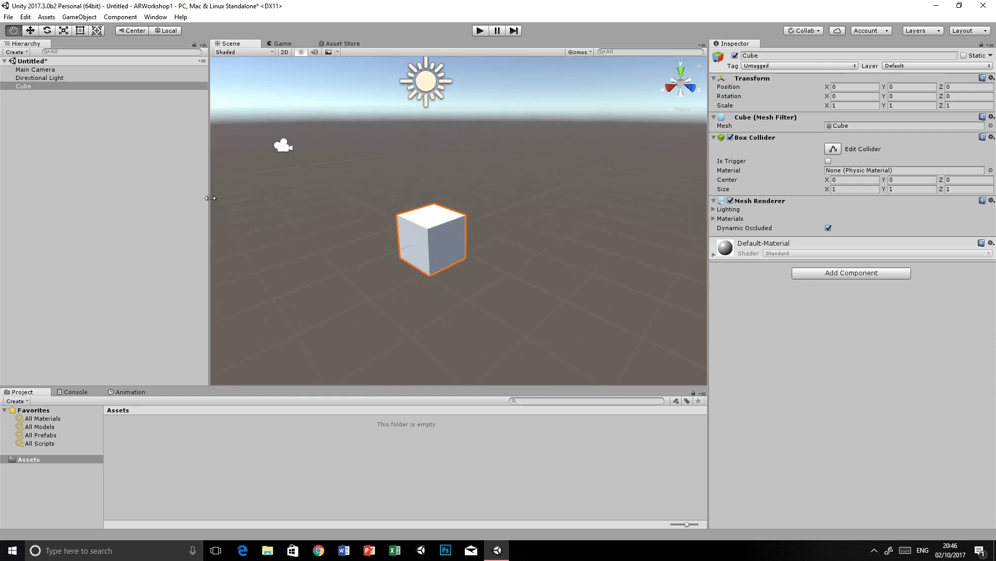
Move the cube with the Move tool to about X -0.38, Y 0.82, Z 1.44
click(30, 30)
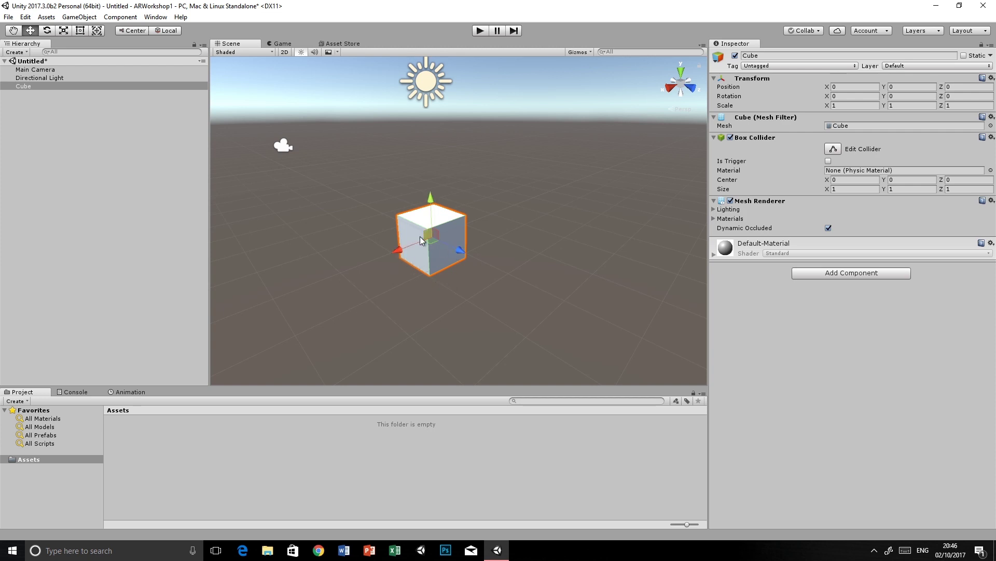
drag(397, 249, 522, 266)
drag(502, 227, 414, 179)
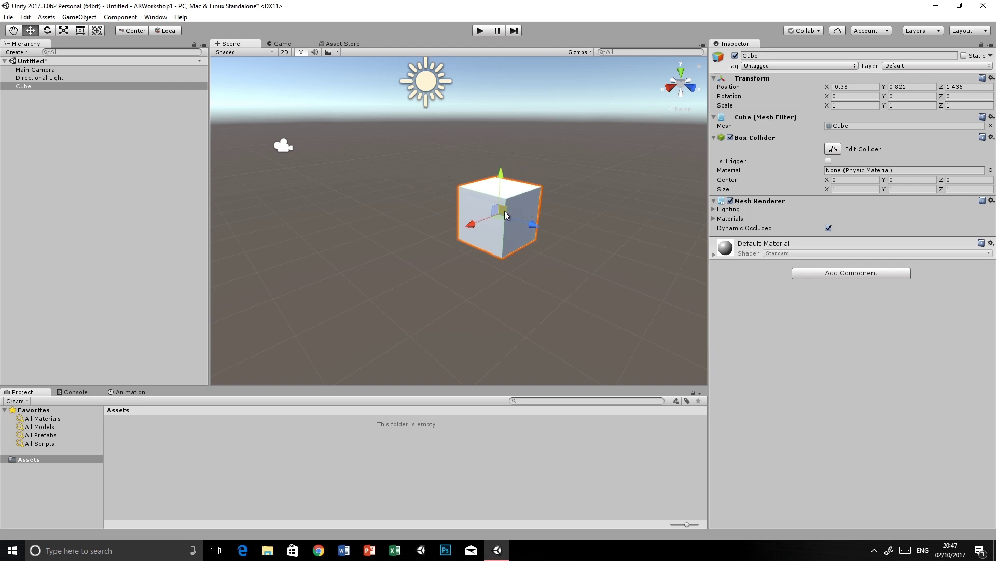
Rotate the cube with the Rotate tool to about X -9.55, Y -28.36, Z -29.31
click(47, 31)
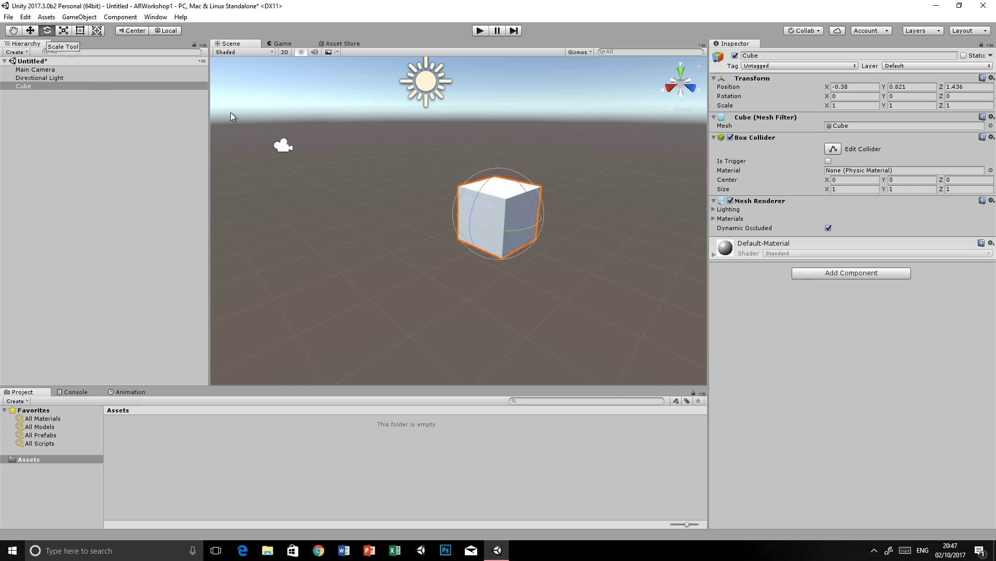
drag(482, 186, 641, 142)
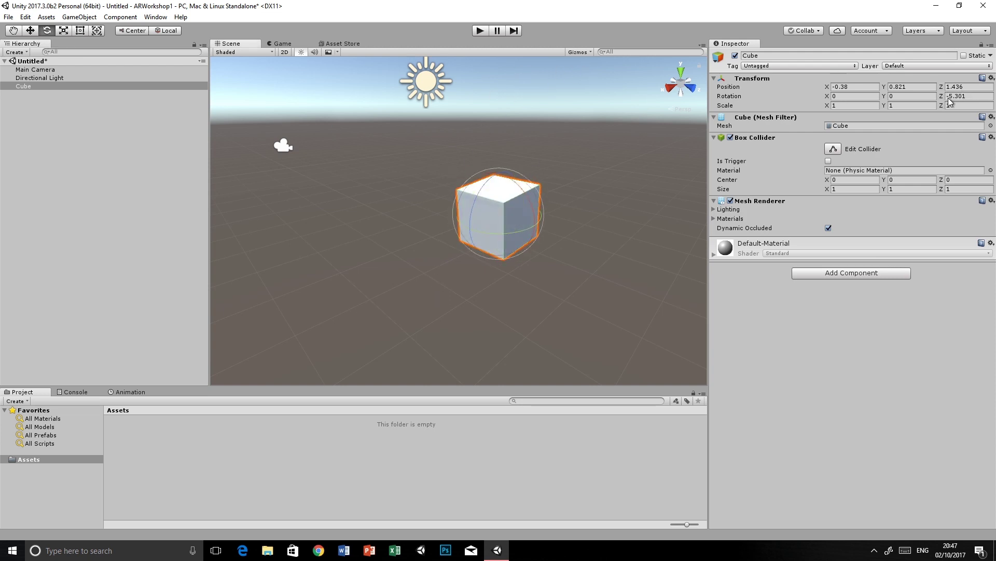
drag(528, 201, 594, 228)
drag(529, 185, 331, 258)
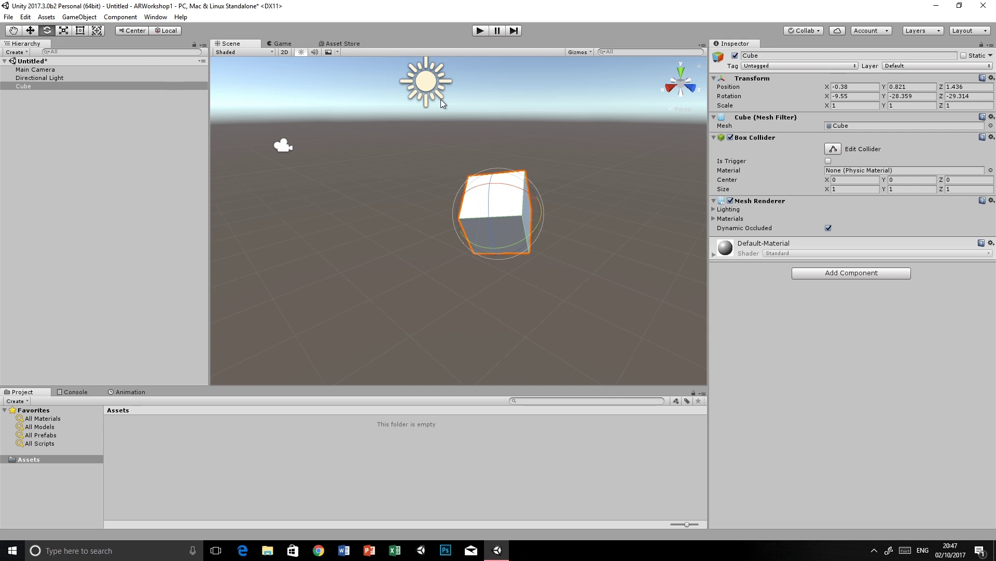
Reset the cube's position and rotation to 0 on the X, Y and Z axes
click(853, 87)
text(0)
key(Tab)
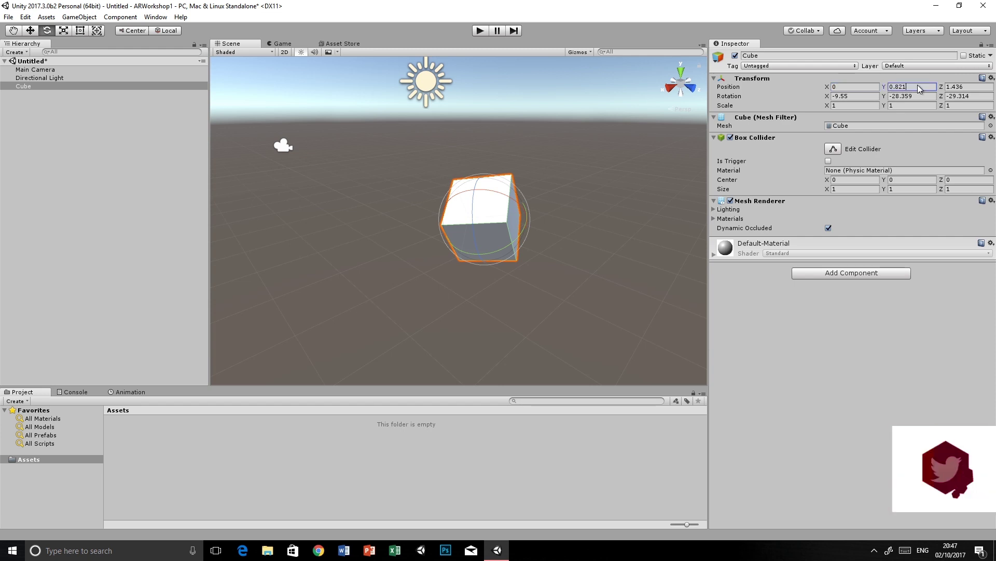
text(0)
click(968, 87)
text(0)
click(967, 96)
text(0)
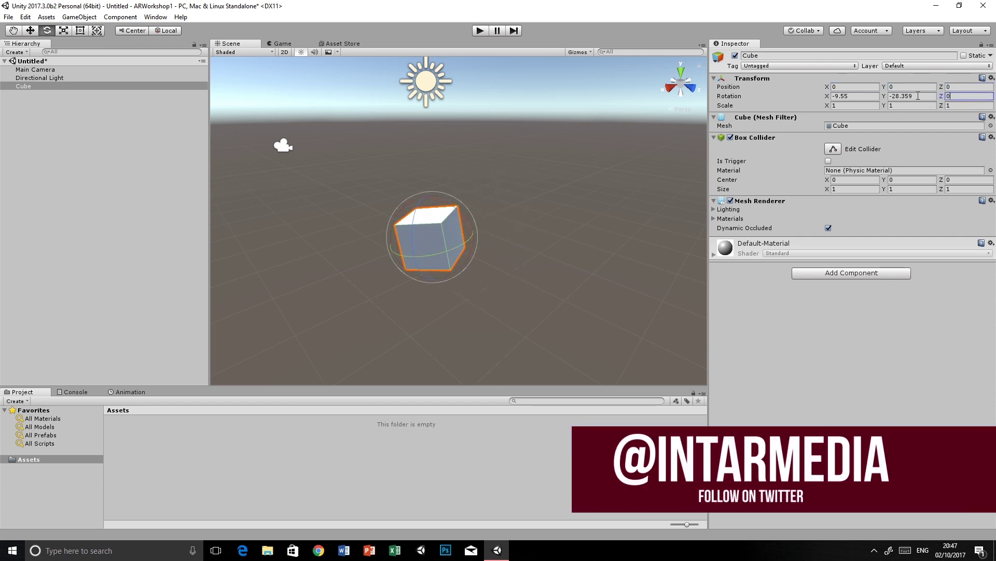
click(919, 97)
text(0)
click(857, 96)
text(0)
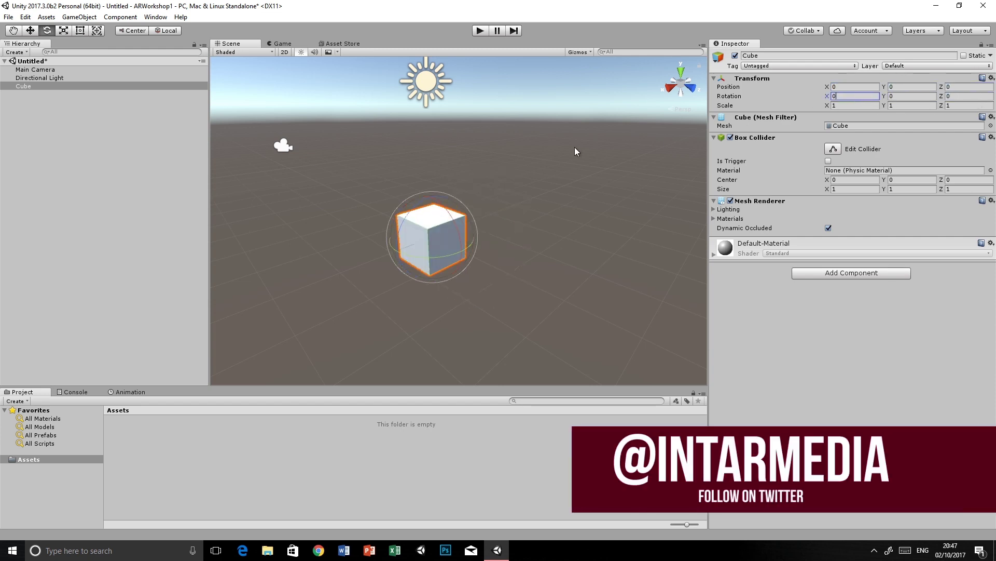
Scale the cube with the Scale tool along its individual axes and uniformly from its centre
click(375, 197)
click(407, 225)
click(63, 31)
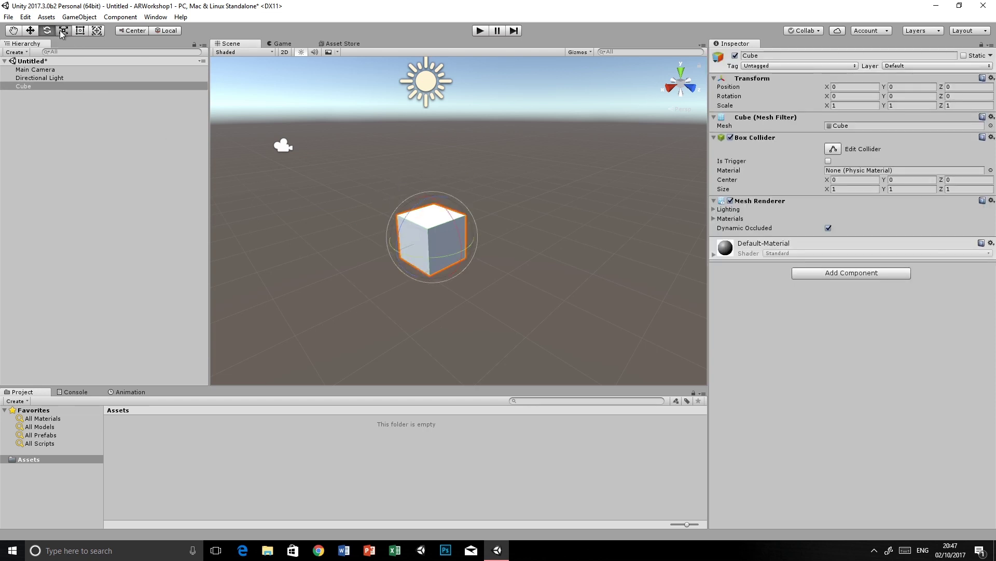
drag(431, 198, 483, 261)
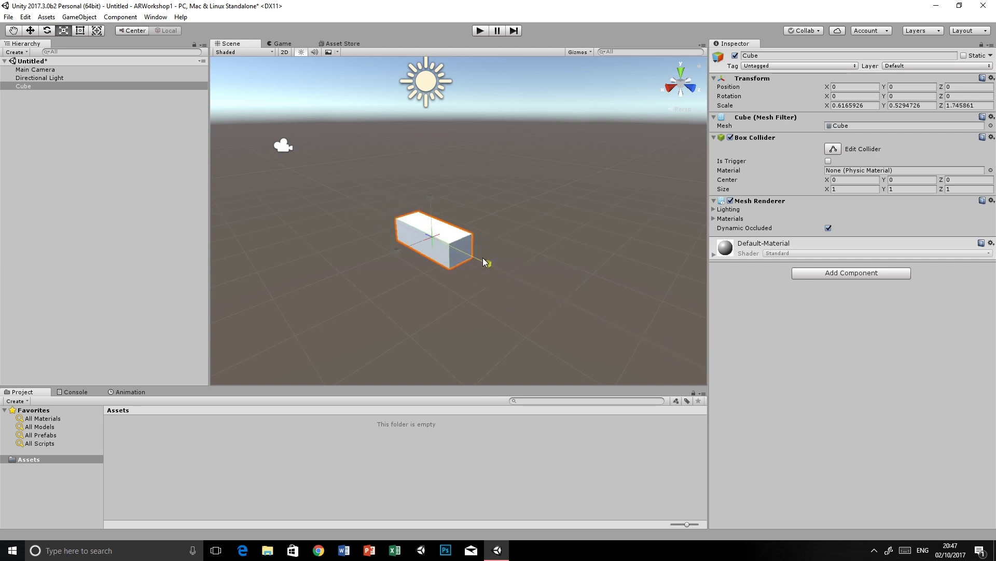
drag(429, 241, 456, 218)
Set the cube's scale back to 1 on the X, Y and Z axes
click(869, 106)
text(1)
key(Tab)
text(1)
click(964, 106)
text(1)
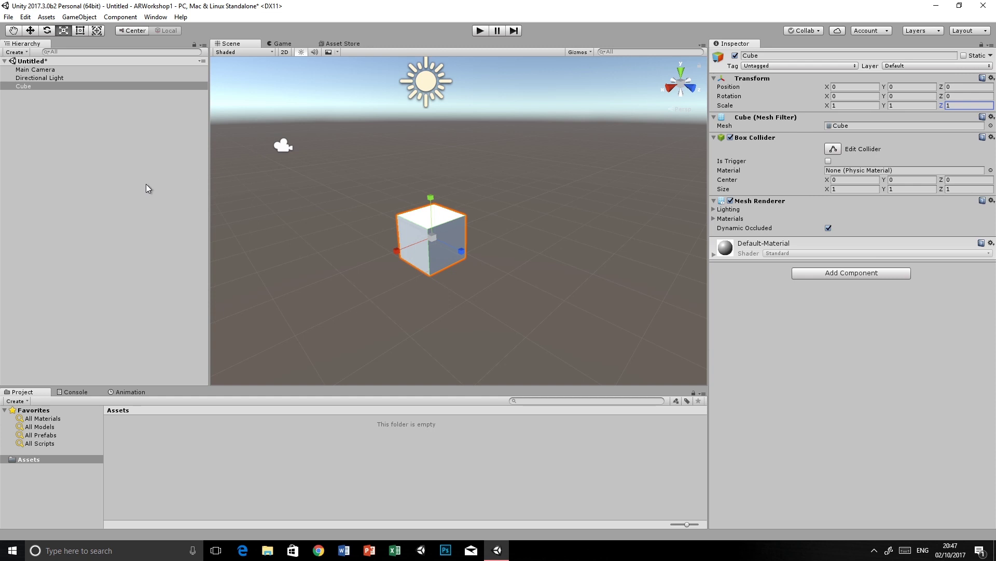
Resize the cube with the Rect tool to a scale of about X 1.90, Y 2.54, shifting it to about X -0.41, Y 0.86
click(81, 30)
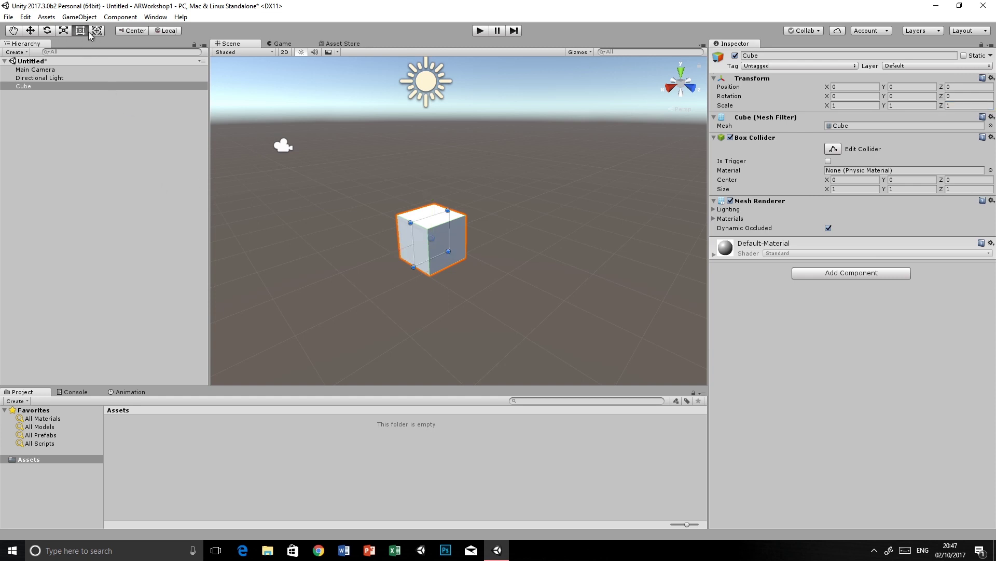
drag(410, 224, 356, 147)
drag(406, 206, 446, 196)
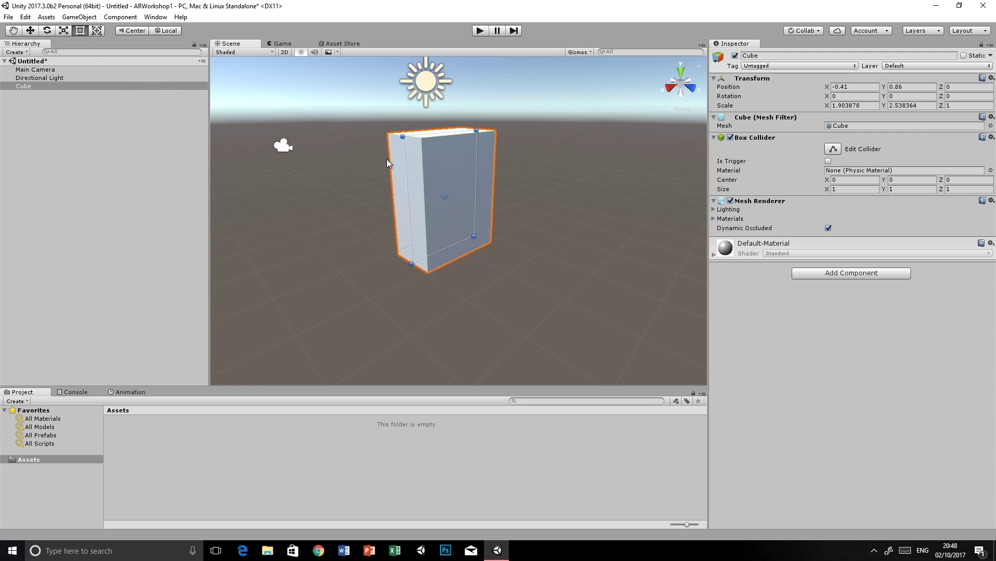
Undo the Rect tool changes to the cube
key(ctrl+z)
key(ctrl+z)
key(ctrl+z)
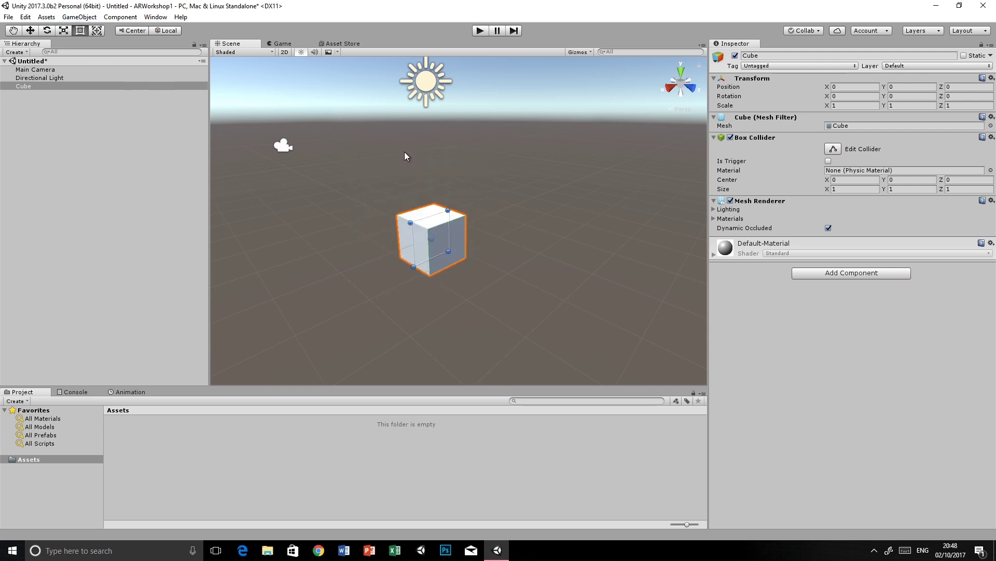
With the combined Transform tool, move the cube to about (-0.13, 0.4, -0.31), rotate it about 44.8° around X and stretch Z to about 1.81
click(96, 31)
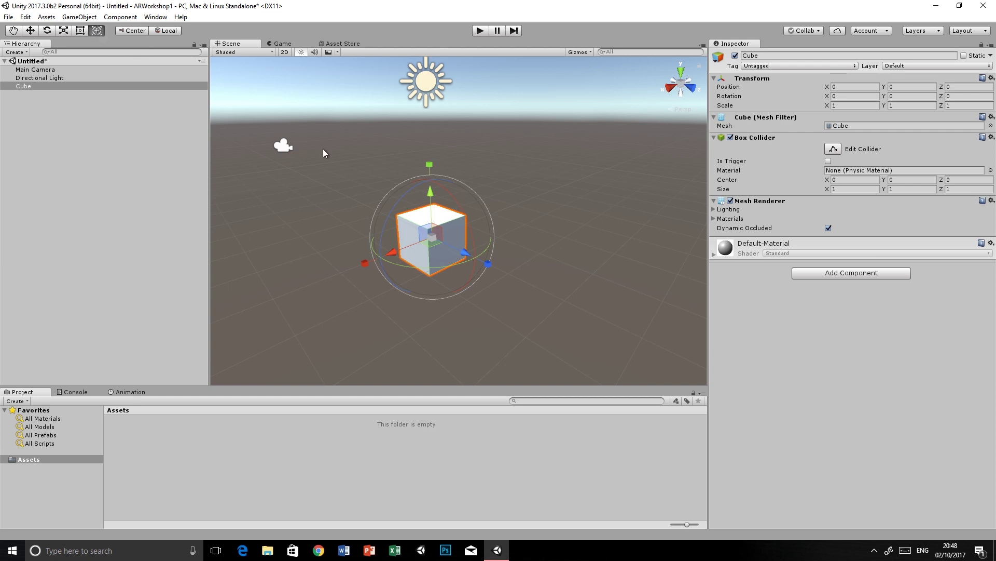
drag(384, 257, 408, 244)
drag(430, 176, 488, 296)
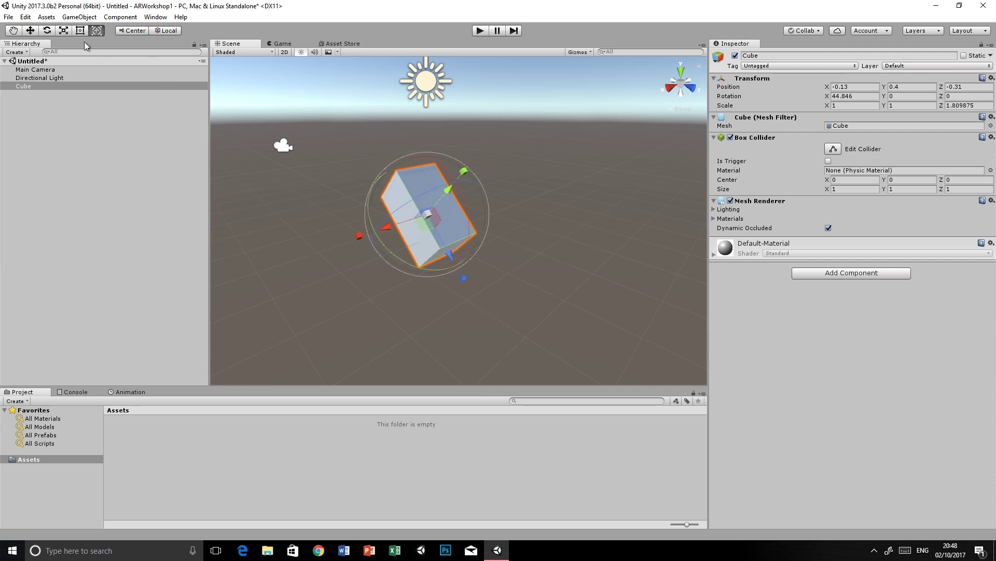
Undo the combined Transform tool's scale, rotation and move changes to the cube, and deselect it
key(ctrl+z)
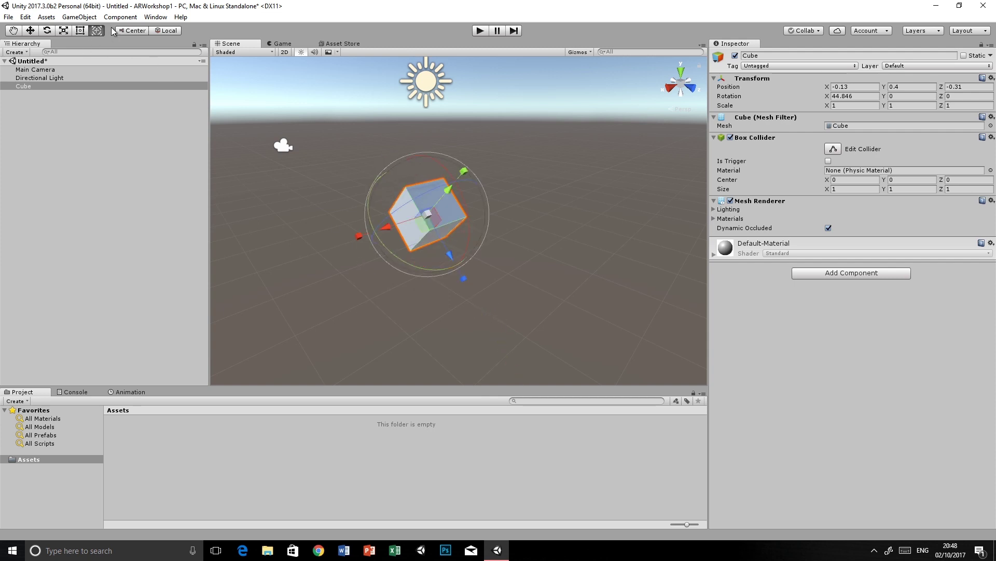
key(ctrl+z)
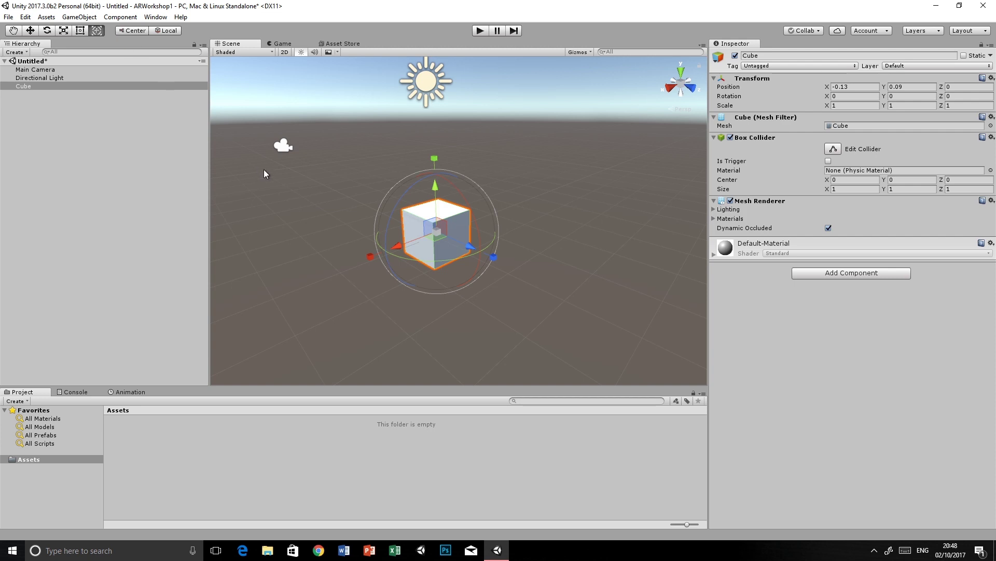
click(116, 169)
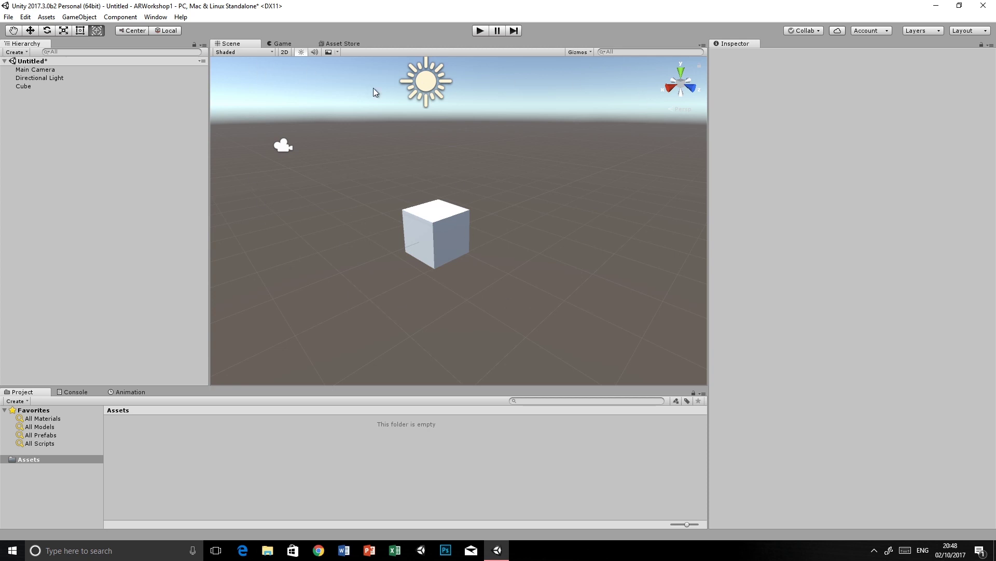
Preview the scene in the Wireframe, Shaded Wireframe and Shadow Cascades draw modes
click(244, 52)
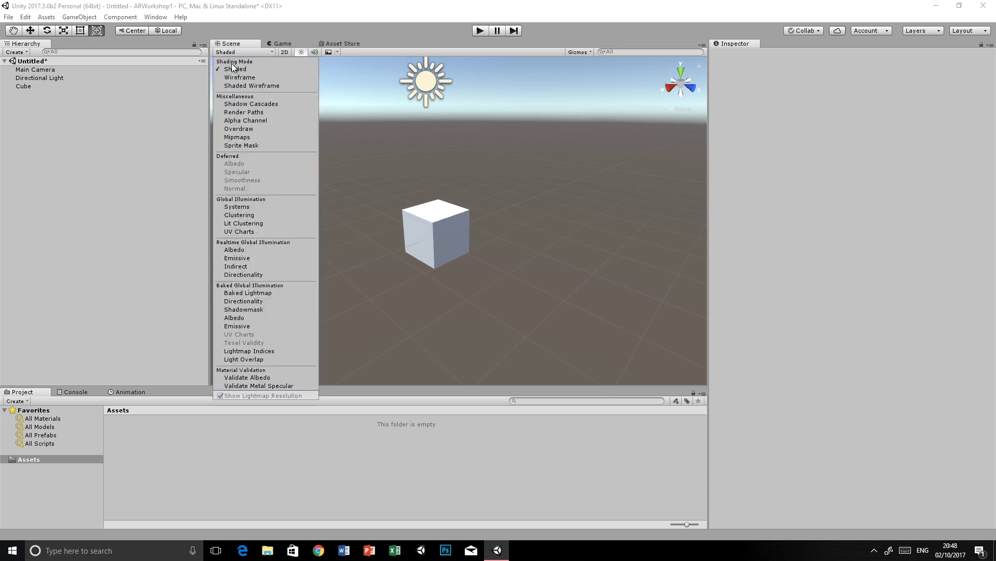
click(232, 78)
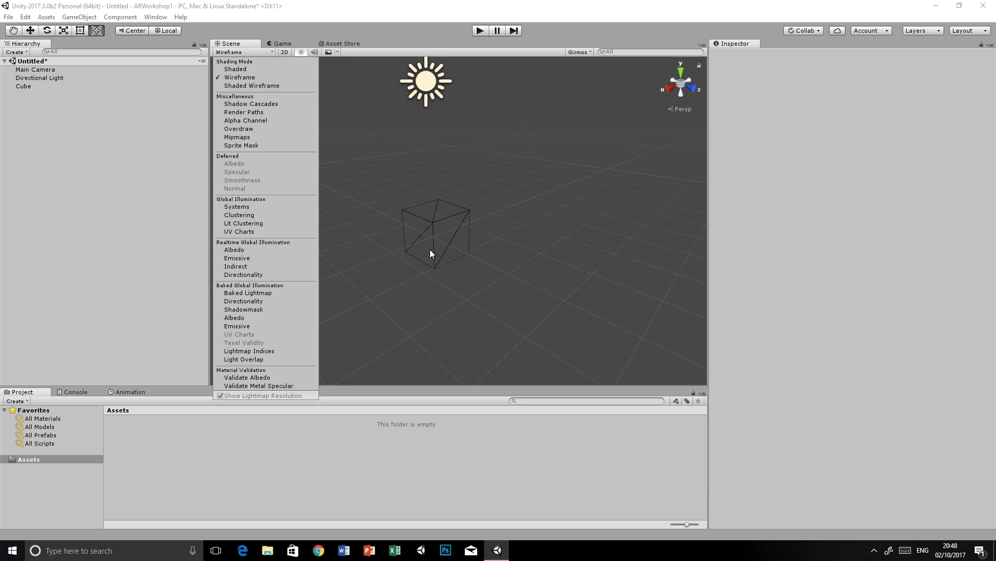
click(239, 85)
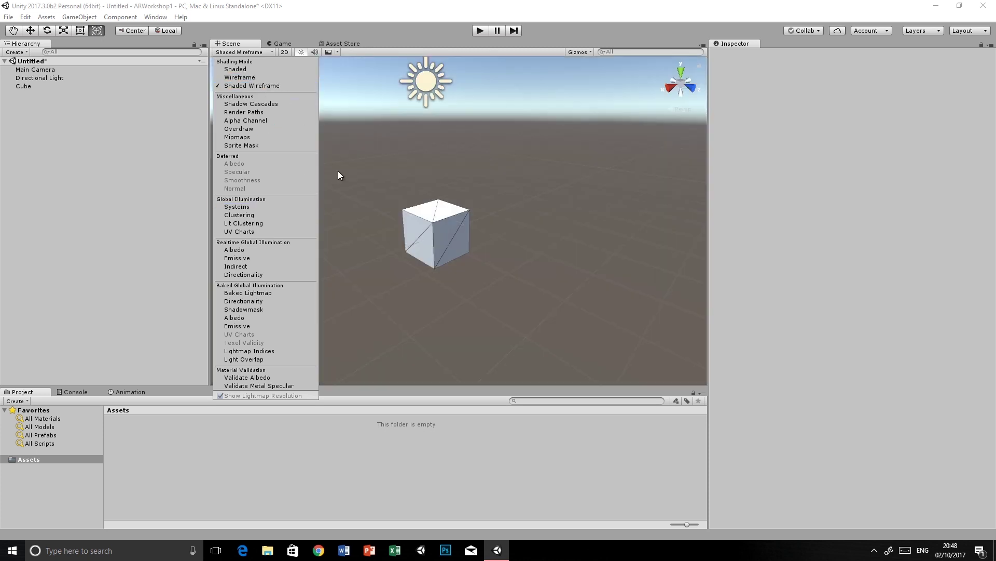
click(242, 104)
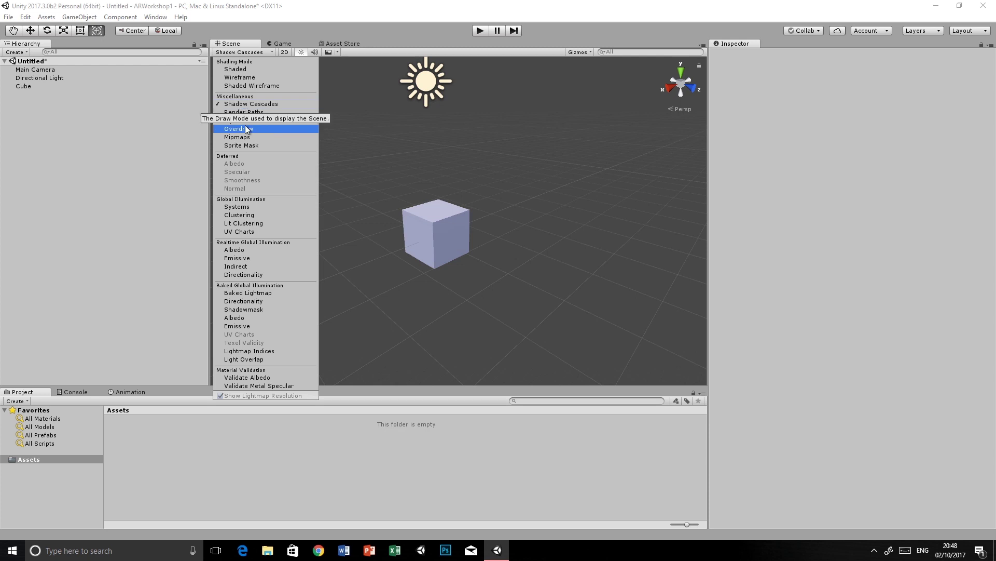
click(233, 54)
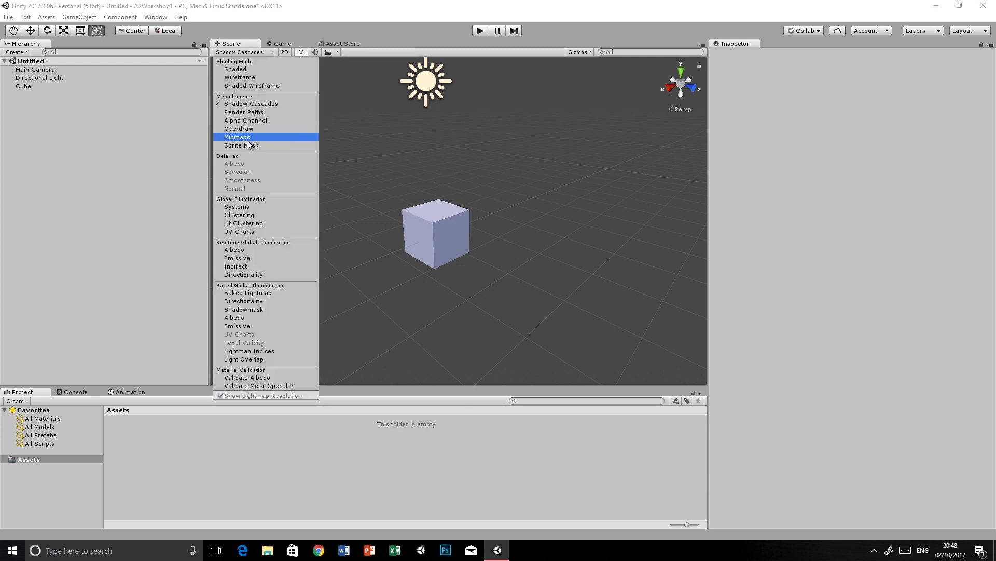
Preview the Global Illumination draw modes Systems, Clustering, Lit Clustering and UV Charts, and return the scene to Shaded
click(239, 207)
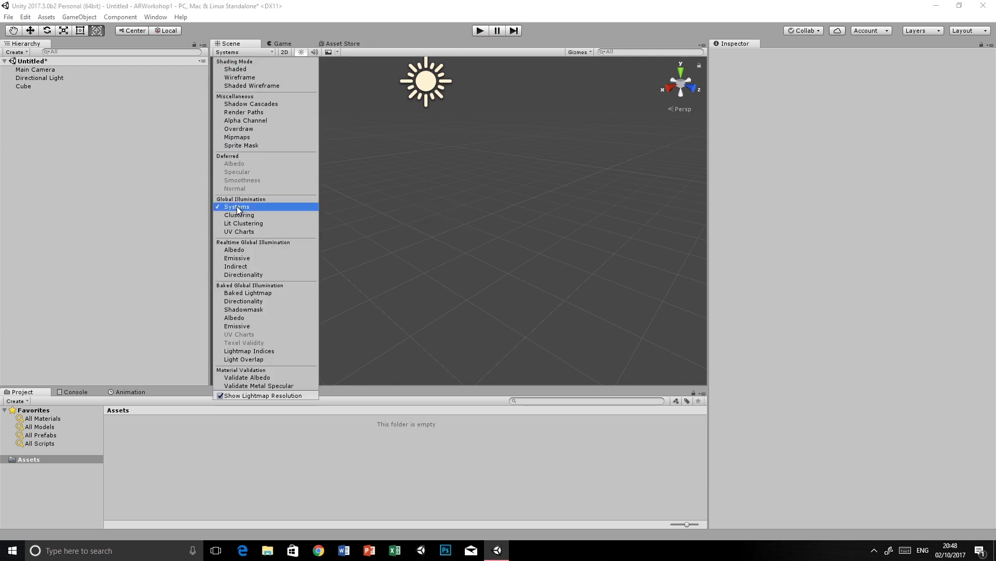
click(240, 217)
click(242, 224)
click(240, 232)
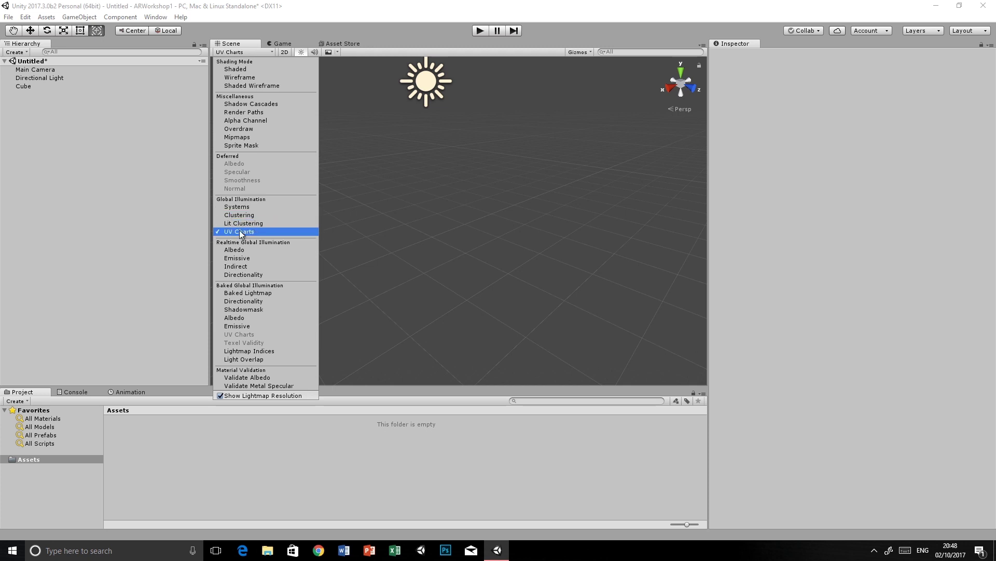
click(243, 69)
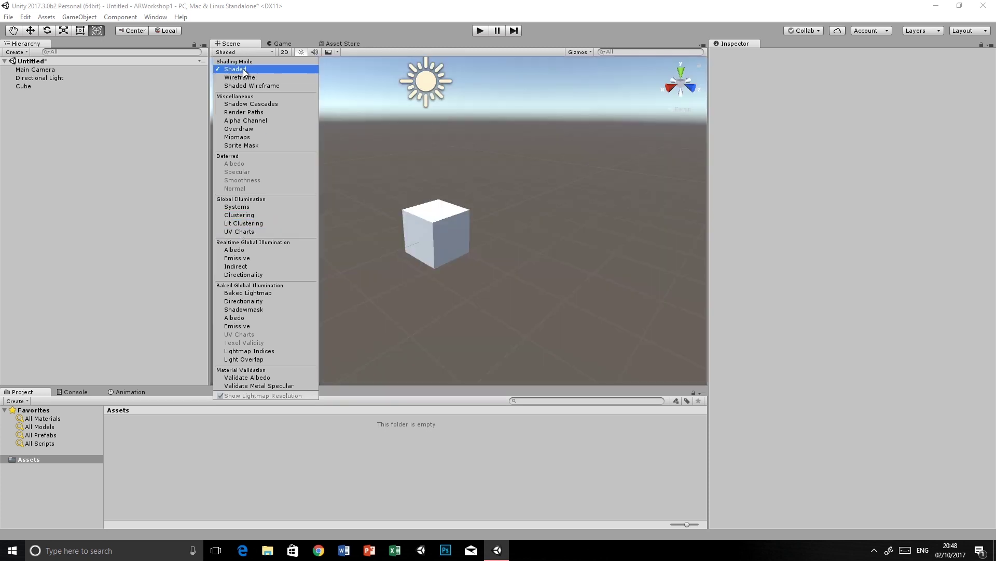
click(274, 32)
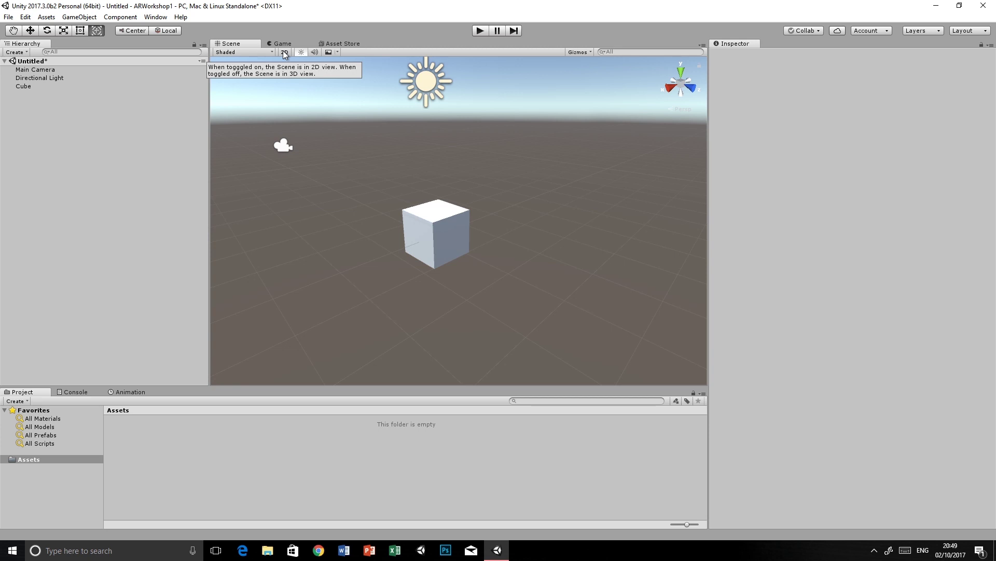
Switch the Scene view to 2D and add a UI Image to the scene
click(284, 53)
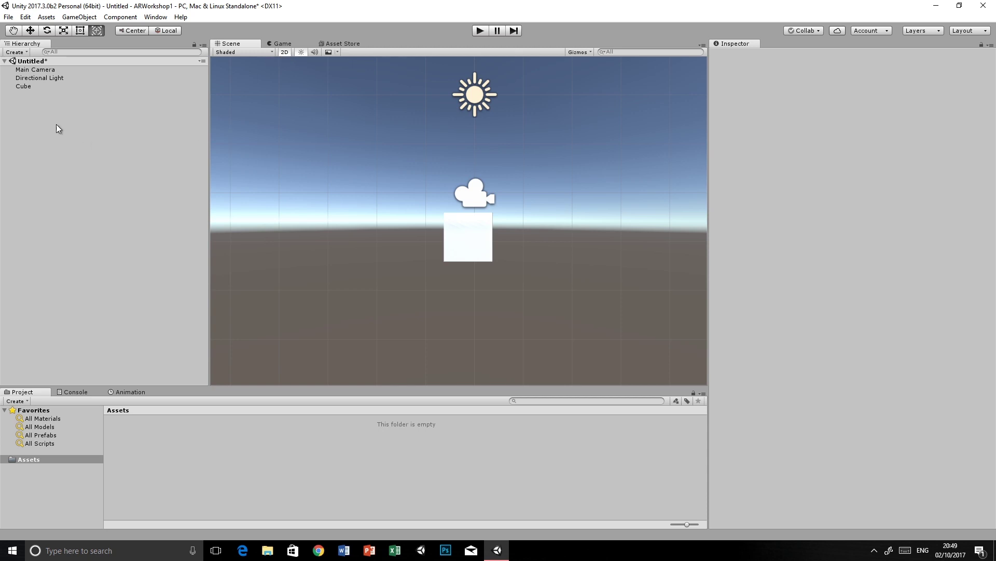
right_click(45, 106)
mouse_move(62, 273)
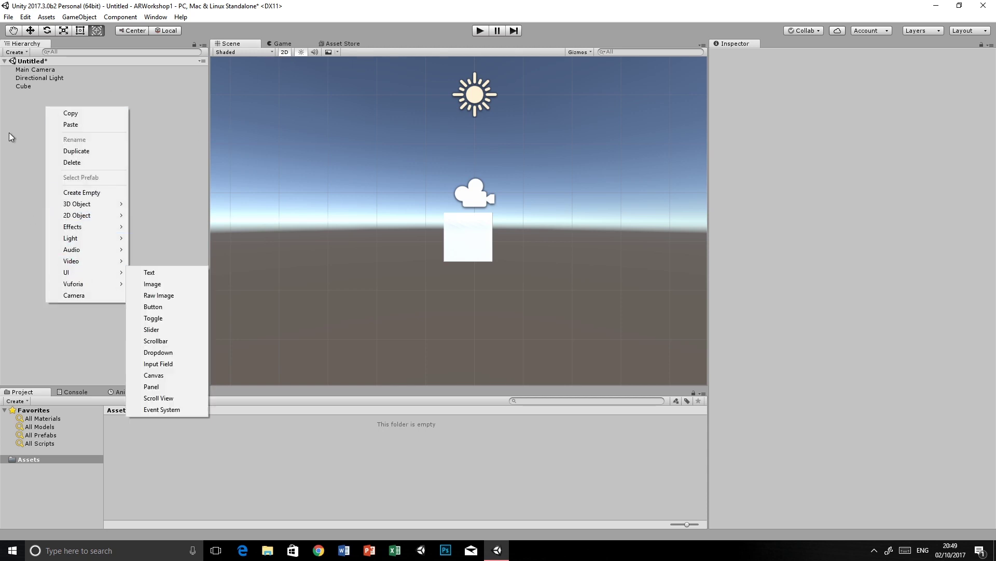
click(163, 284)
Move the UI image to about X -132, Y -223 within the canvas and rotate it to about -474.7° around Y
scroll(435, 151, down, 6)
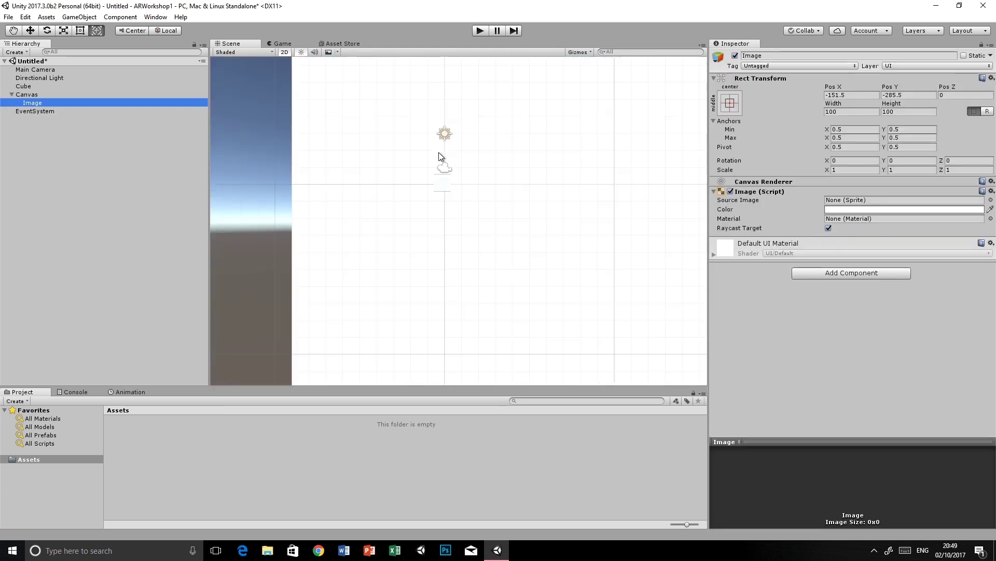
scroll(451, 147, down, 10)
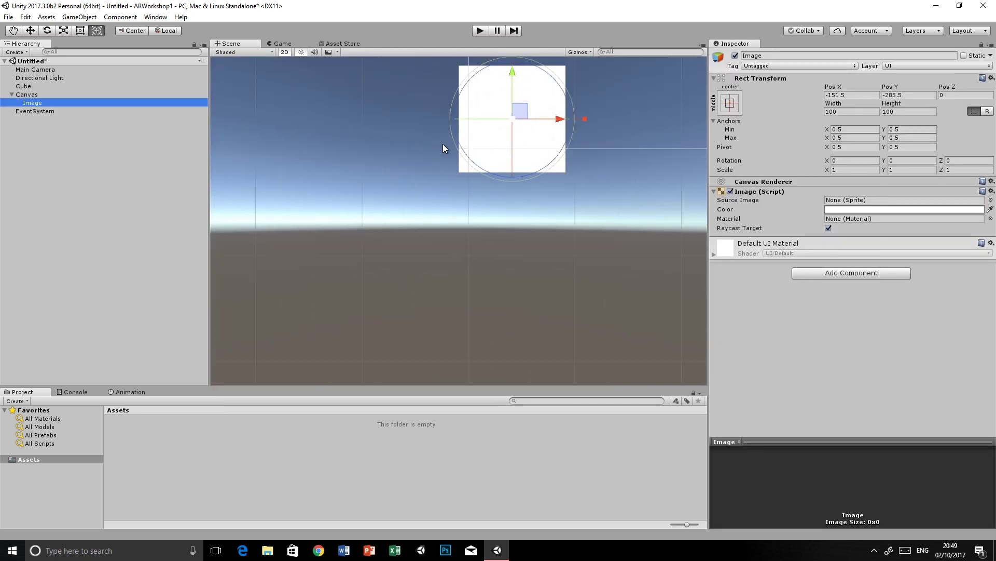
middle_drag(410, 102, 249, 262)
middle_drag(365, 212, 405, 193)
scroll(403, 203, down, 4)
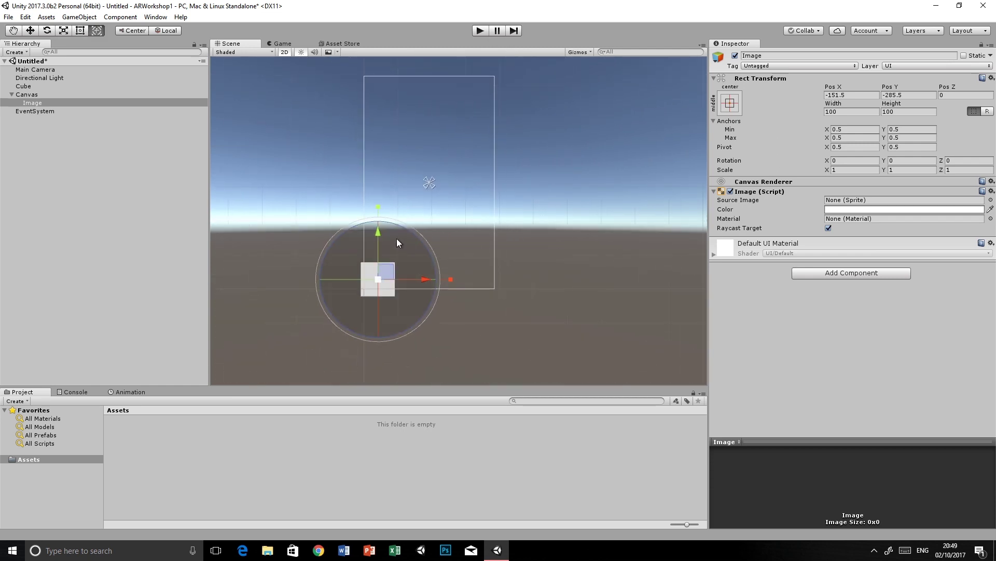
drag(380, 229, 380, 211)
drag(405, 257, 438, 258)
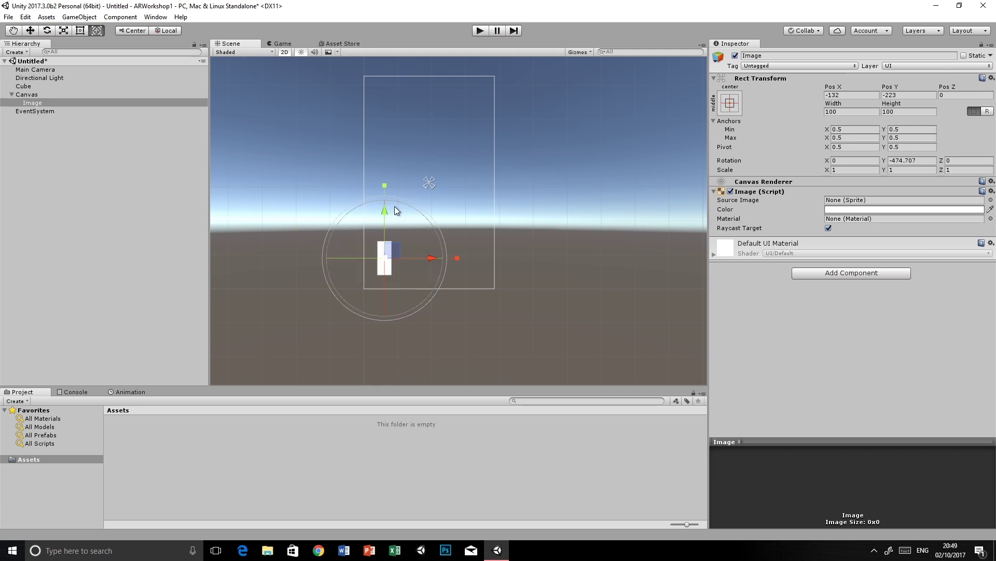
Delete the UI image and its canvas from the scene
key(Delete)
click(26, 94)
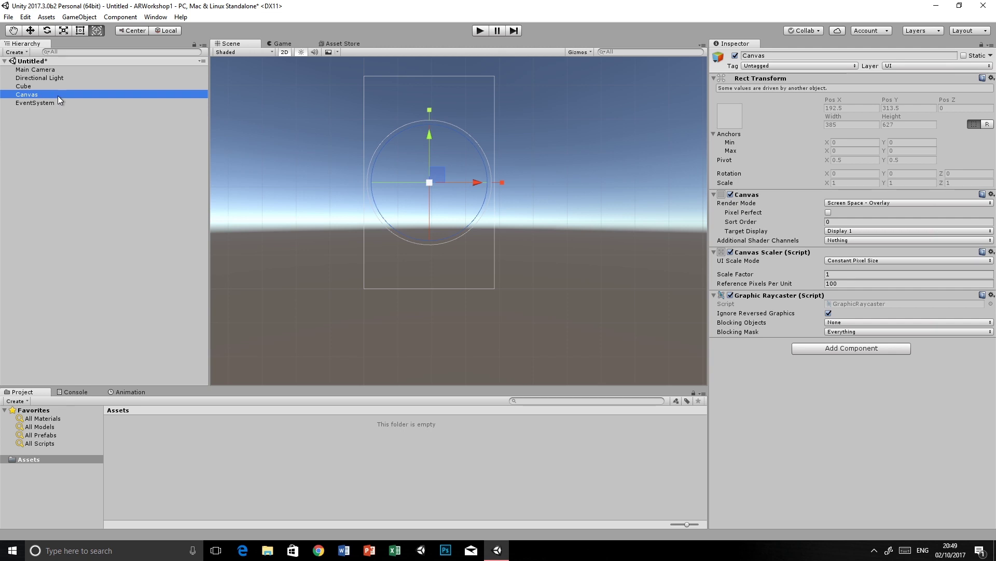
key(Delete)
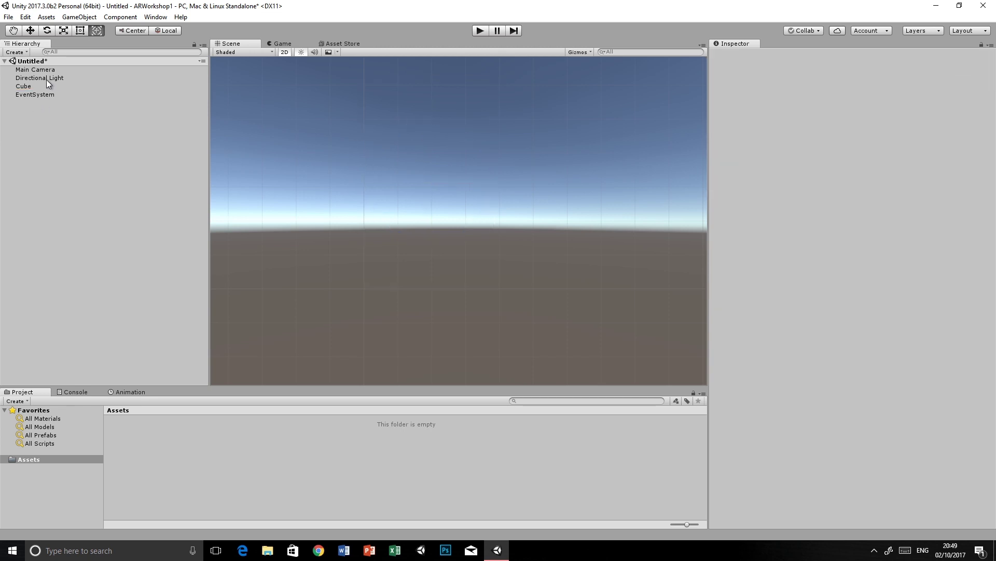
Frame the cube in the Scene view and switch the view back to 3D
click(34, 94)
click(26, 87)
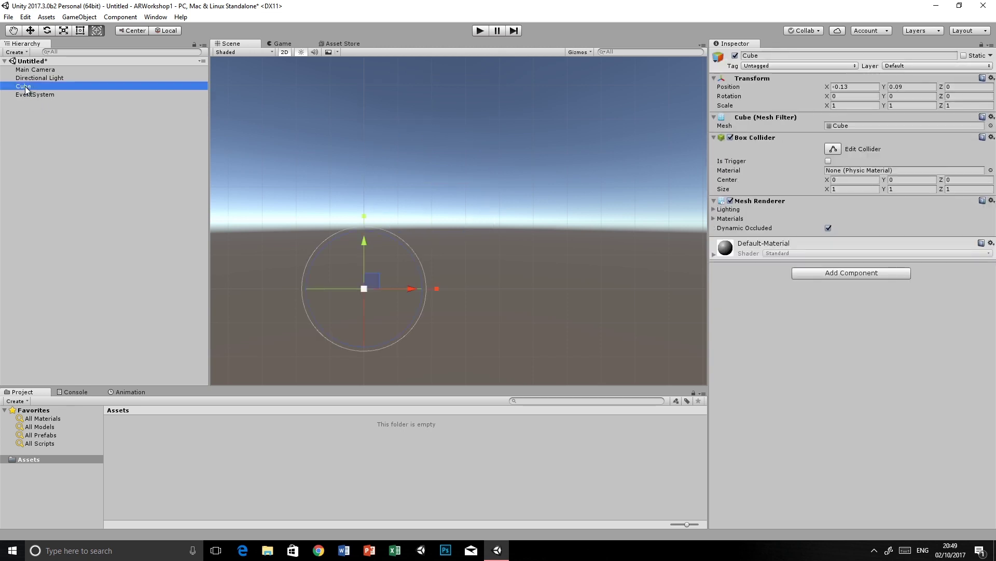
double_click(26, 88)
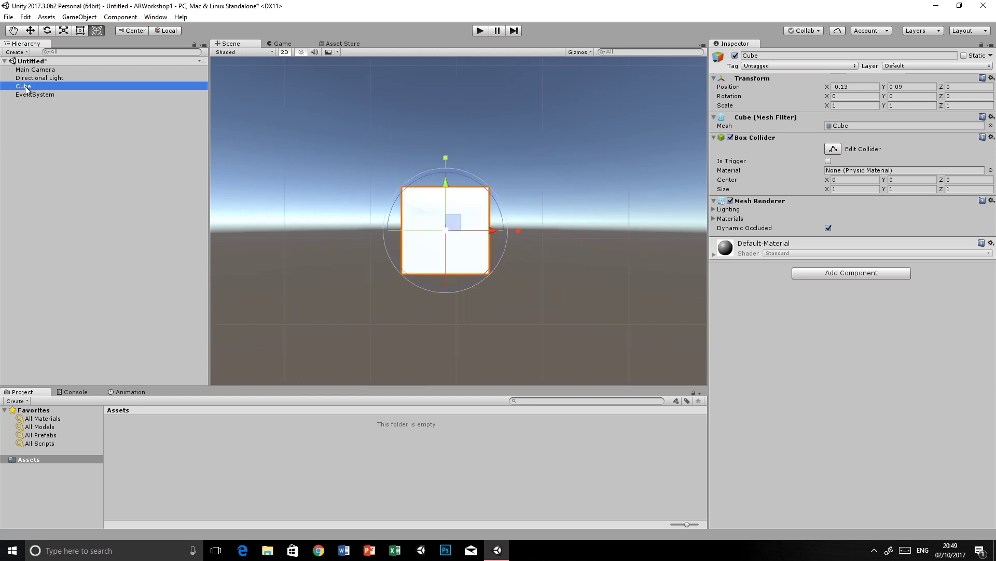
click(286, 52)
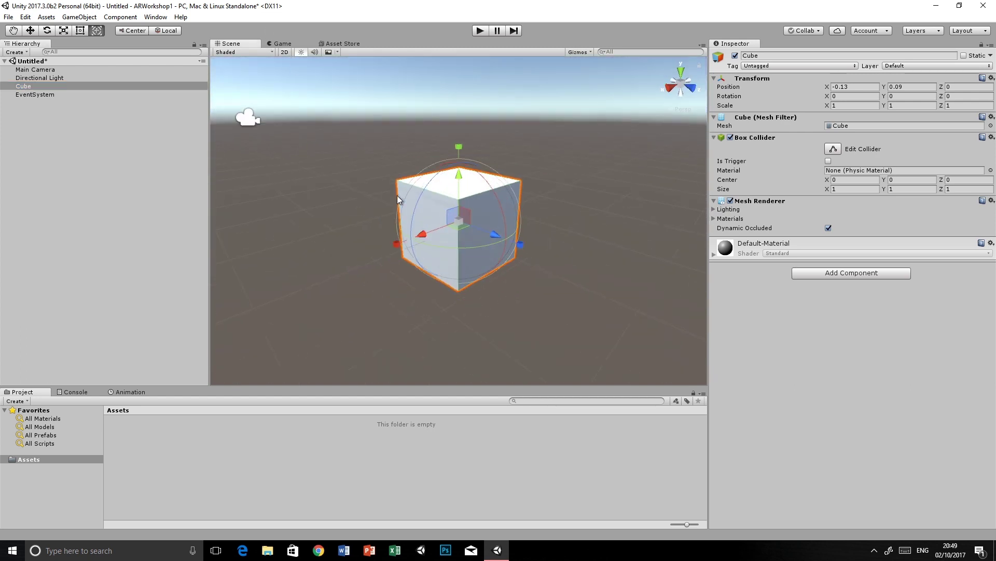
Toggle the scene lighting off and back on, and enable Animated Materials among the Scene view effects
click(301, 53)
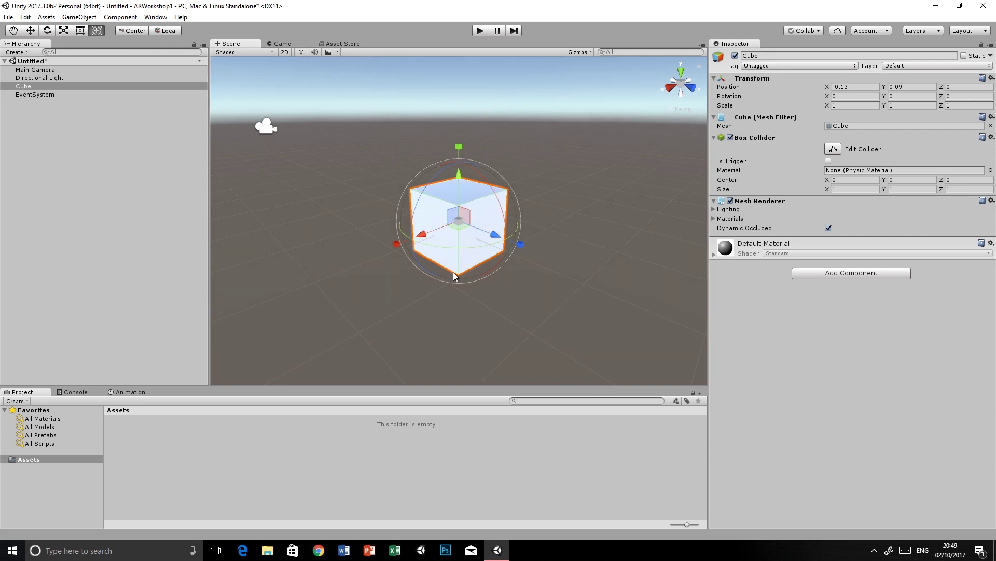
click(301, 52)
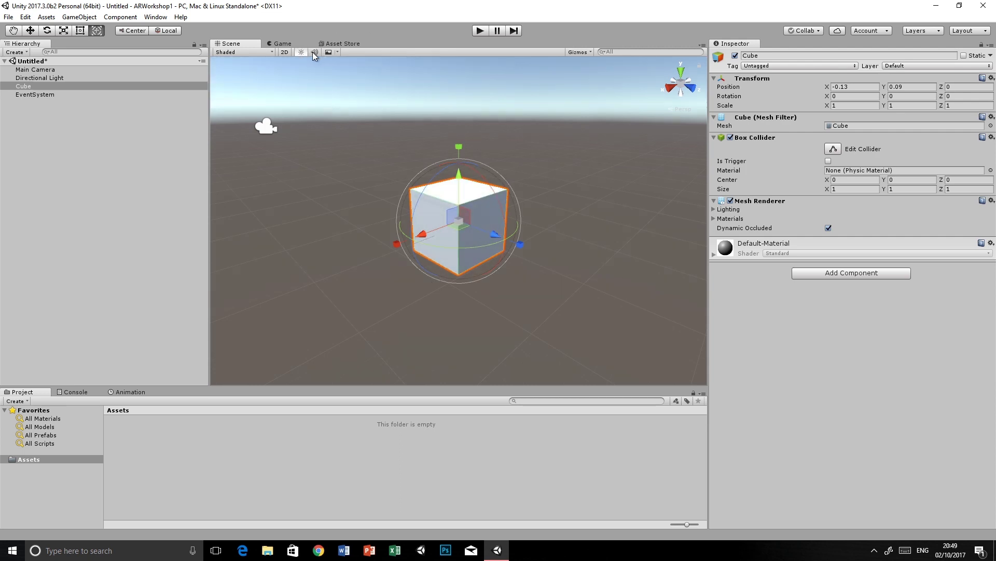
click(337, 52)
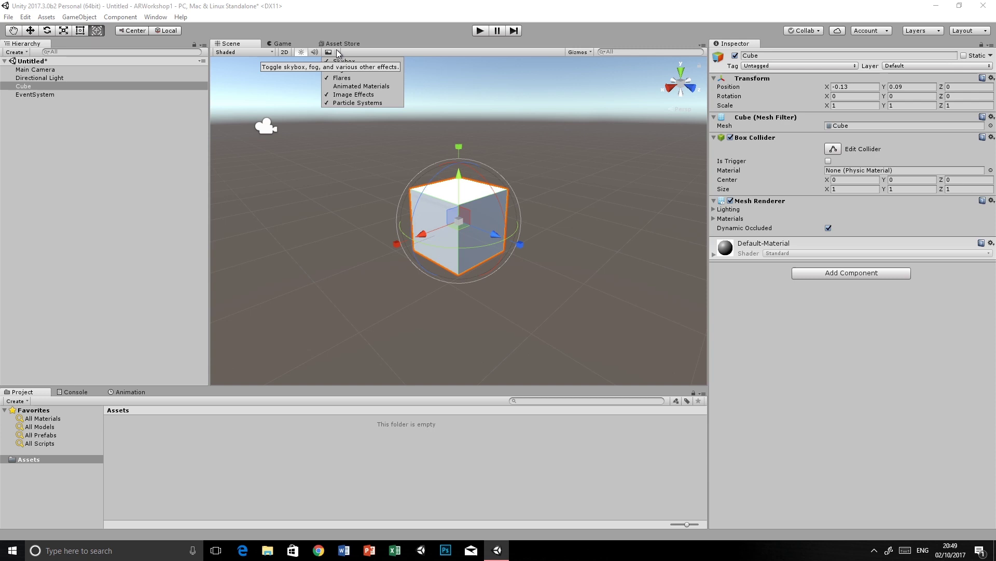
click(343, 86)
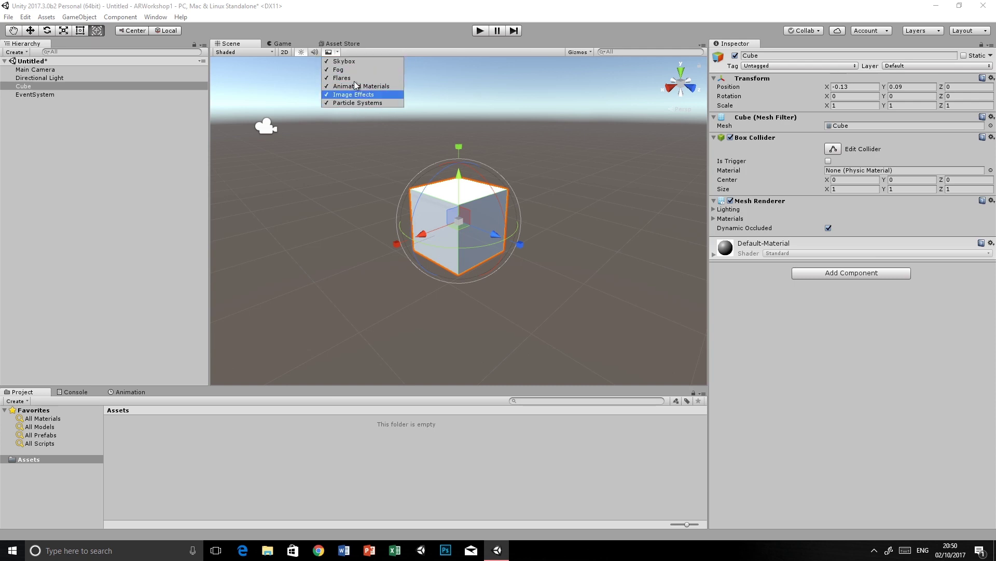
Look through the Scene view's gizmo list and enable Selection Wire
click(587, 51)
scroll(610, 176, down, 3)
scroll(610, 177, down, 5)
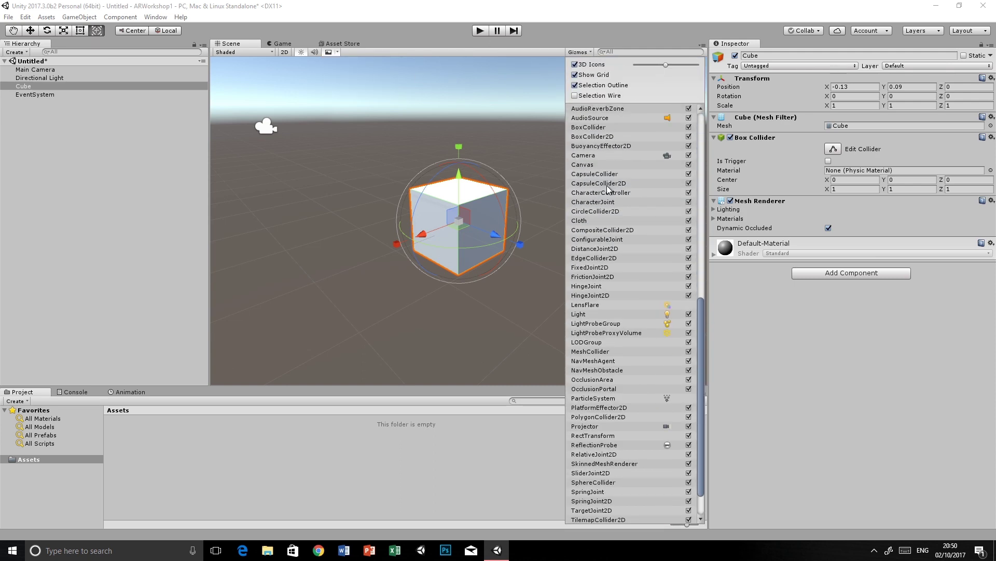
scroll(651, 202, up, 8)
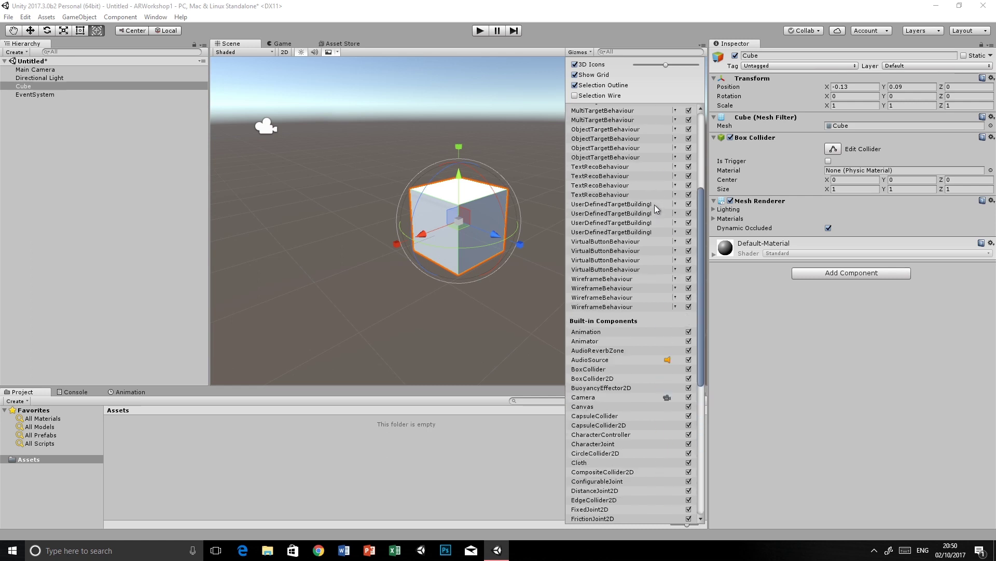
click(574, 95)
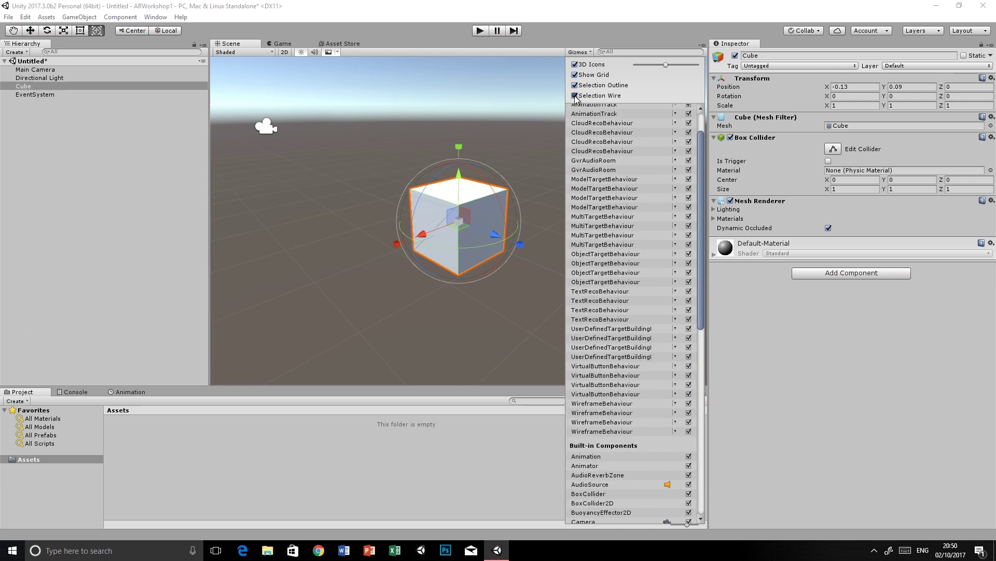
click(541, 33)
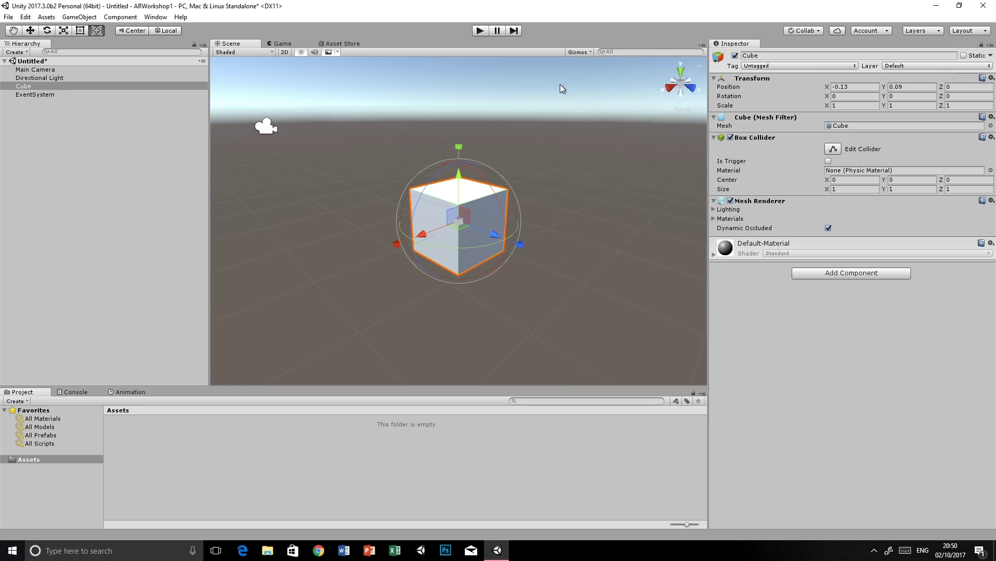
View the cube in the Game view and compare it with the Main Camera's preview in the Scene view
click(280, 44)
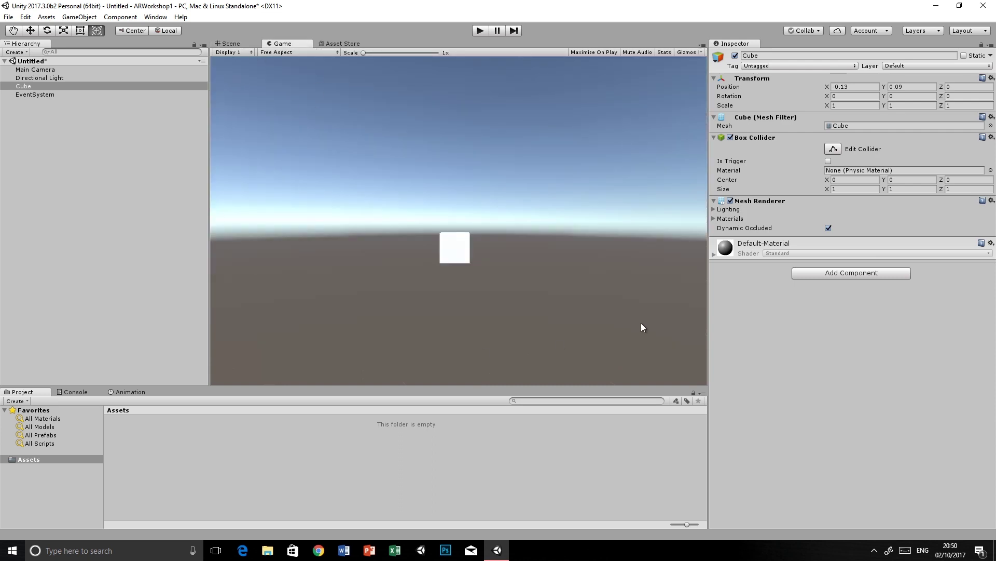
click(29, 70)
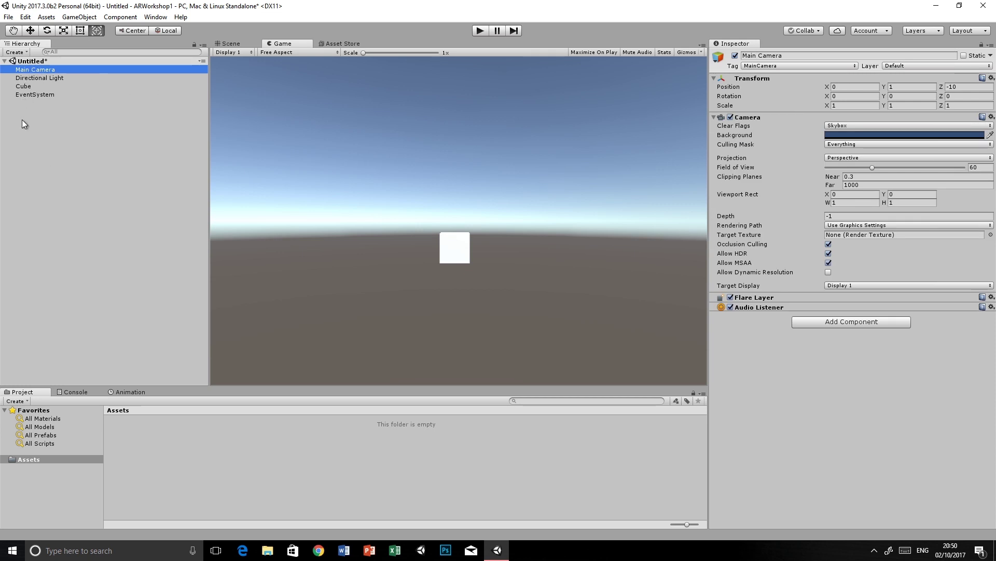
click(229, 43)
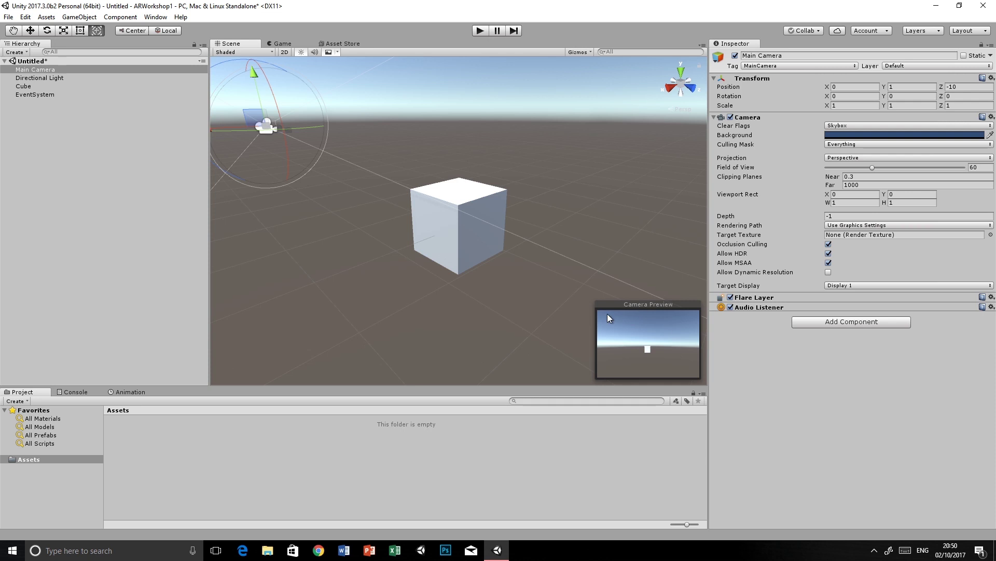
Open the Asset Store inside the editor to view its home page
click(334, 43)
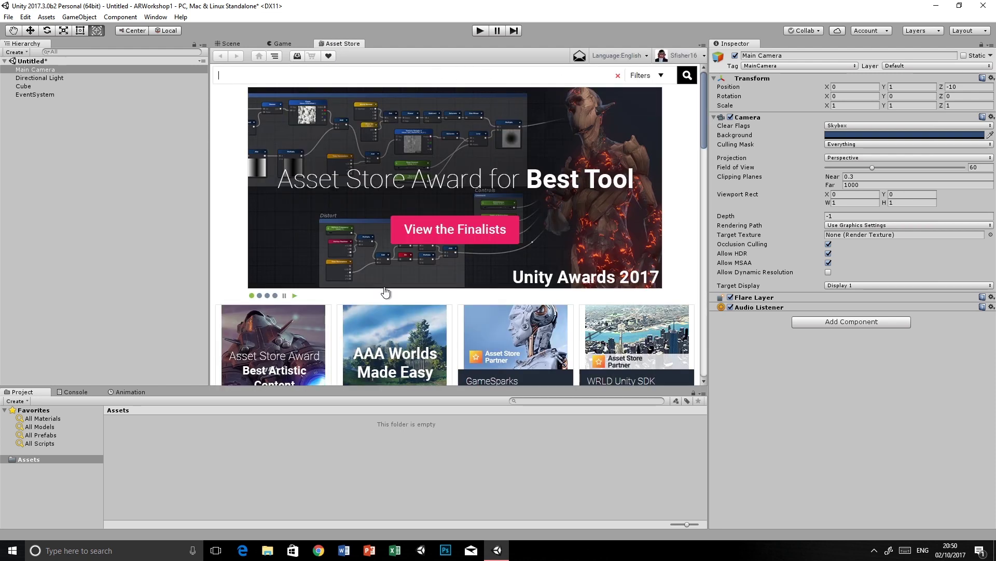
Search the Asset Store for "vuforia" and open the Vuforia Core Samples package
scroll(409, 286, down, 3)
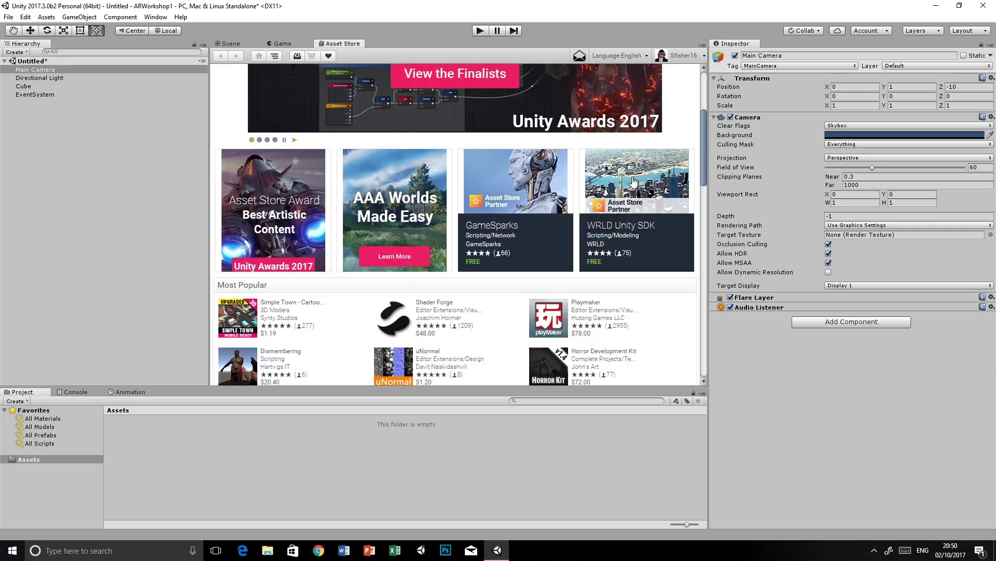
scroll(310, 295, up, 3)
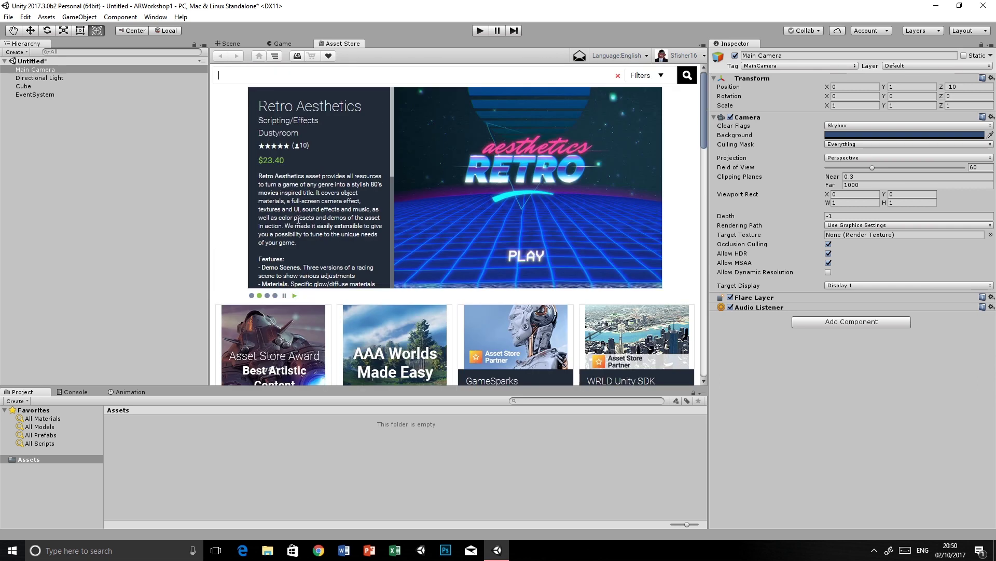
text(vuforia)
key(Return)
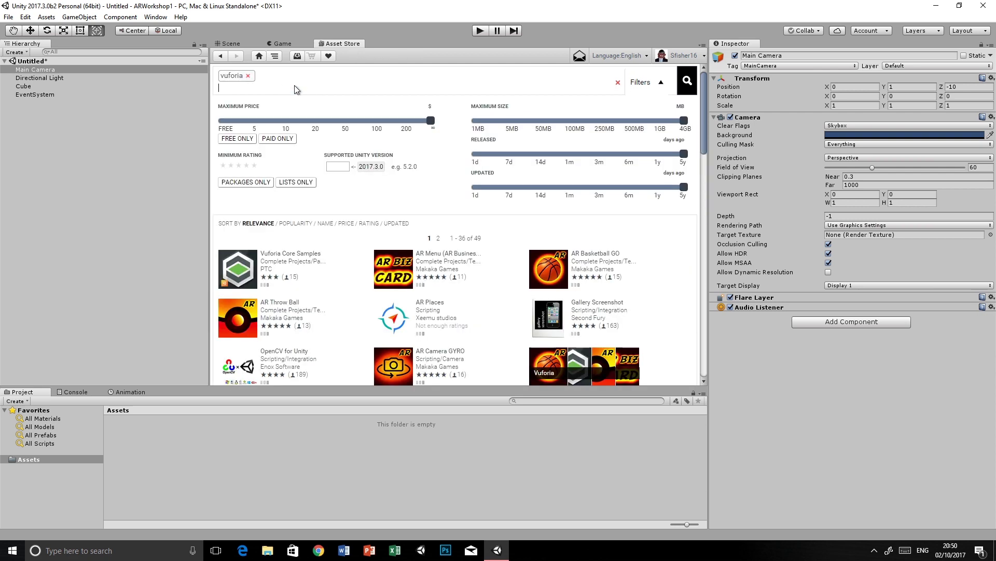
click(275, 255)
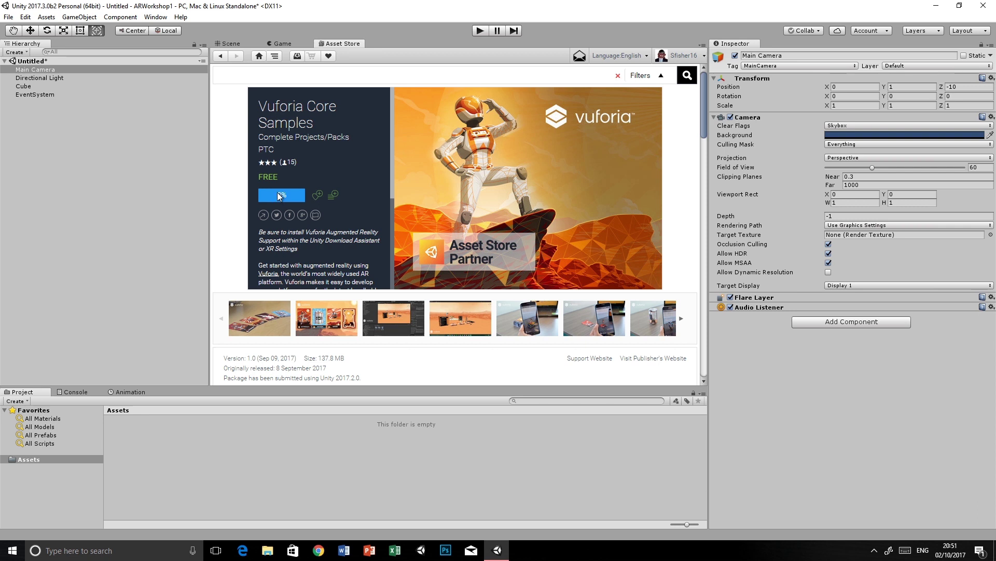
Open the Asset Store downloads list and find the Vuforia Core Samples entry
click(297, 56)
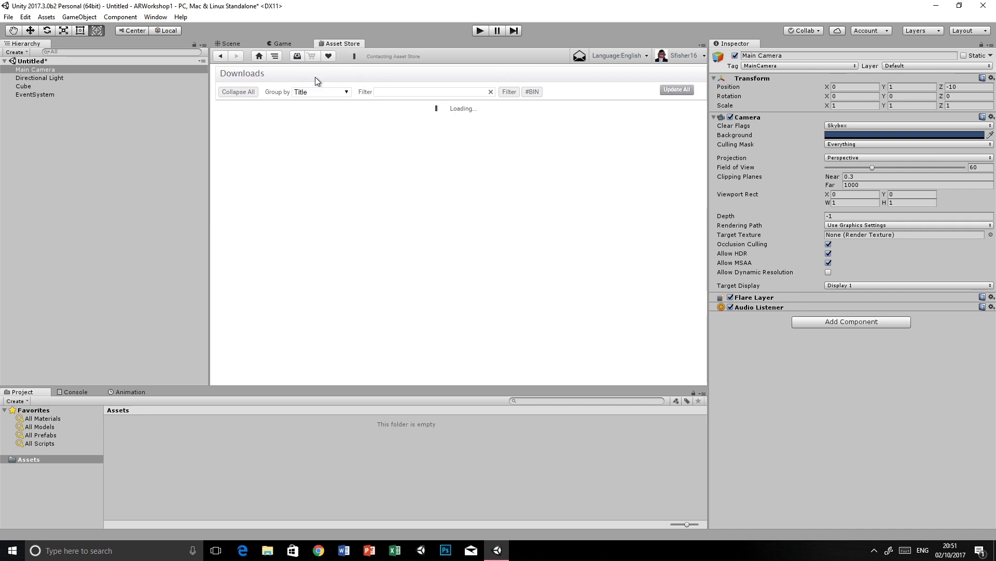
scroll(343, 215, down, 15)
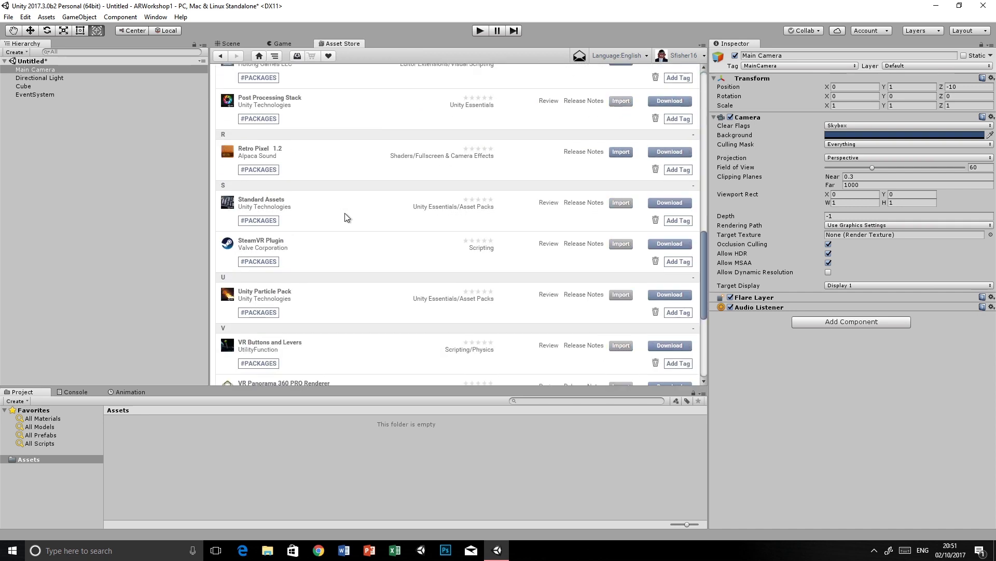
scroll(345, 216, down, 5)
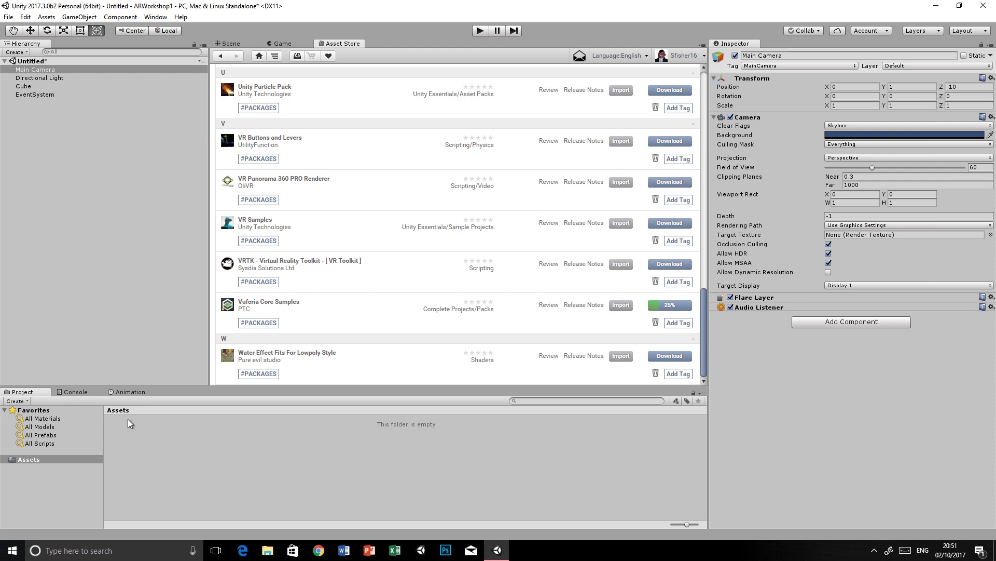
Return to the Scene view, select the cube and expand its Default-Material settings
click(229, 43)
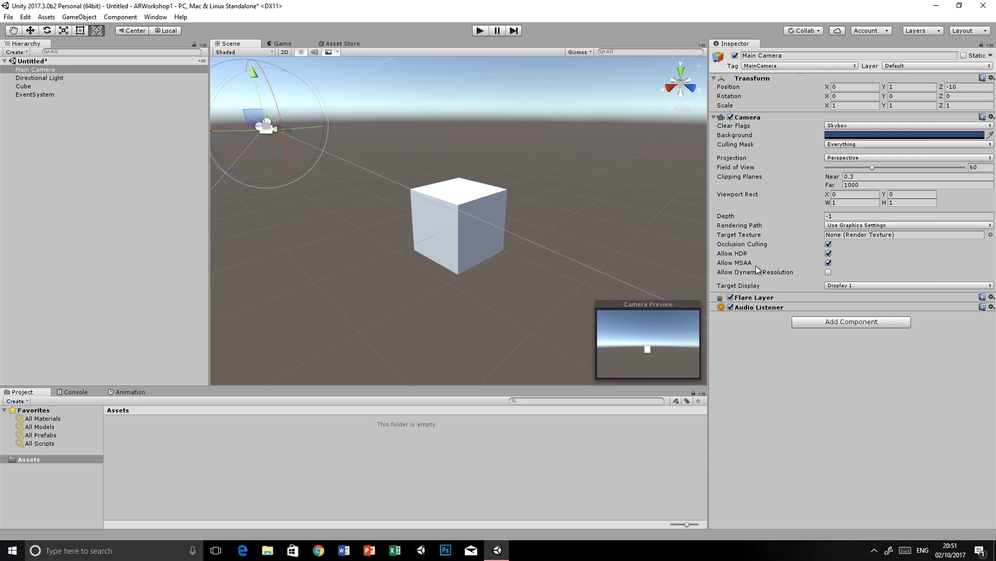
click(444, 207)
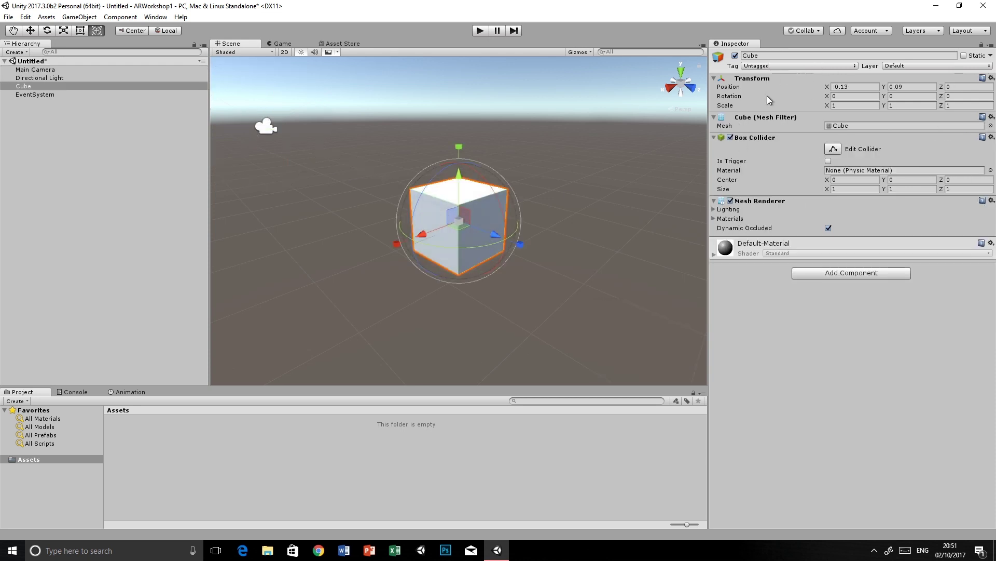
click(714, 255)
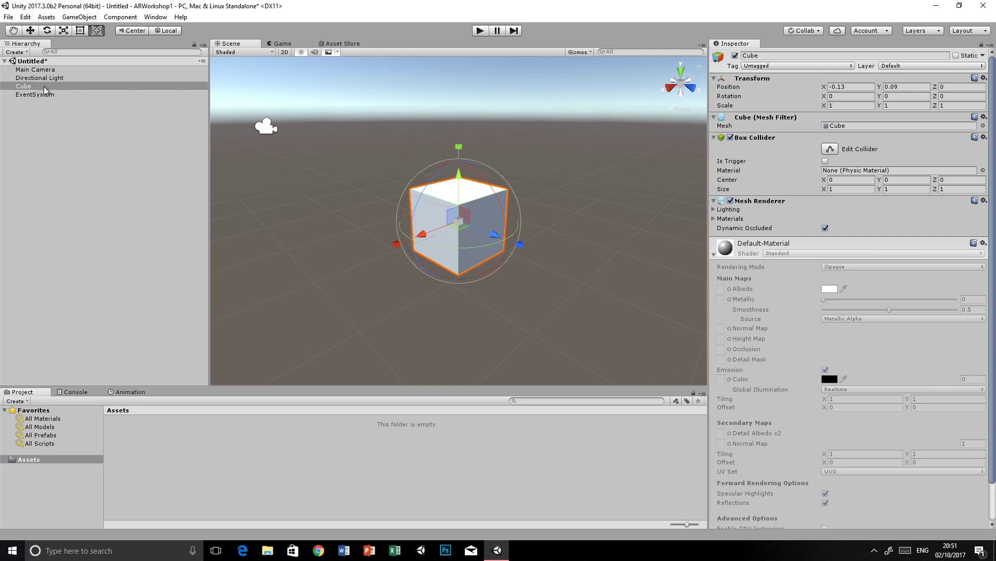
Try Solid Color, Depth only and Don't Clear as the Main Camera's clear flags and set them back to Skybox
click(35, 70)
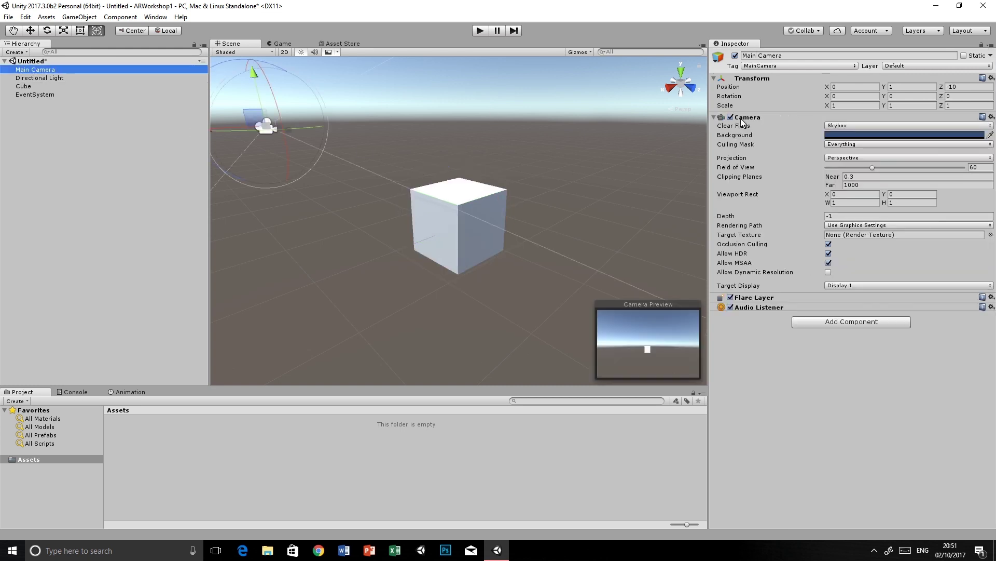
click(851, 126)
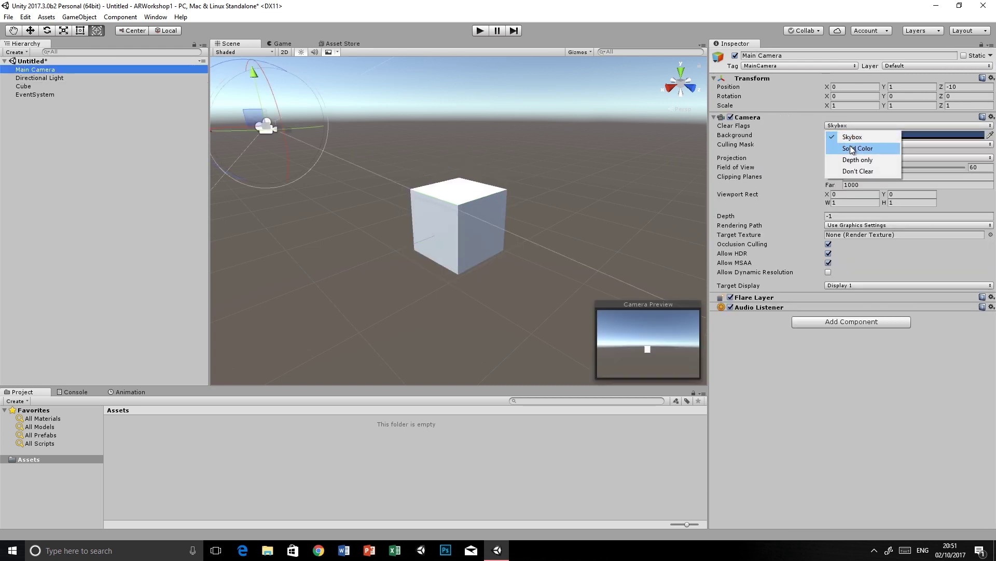
click(849, 146)
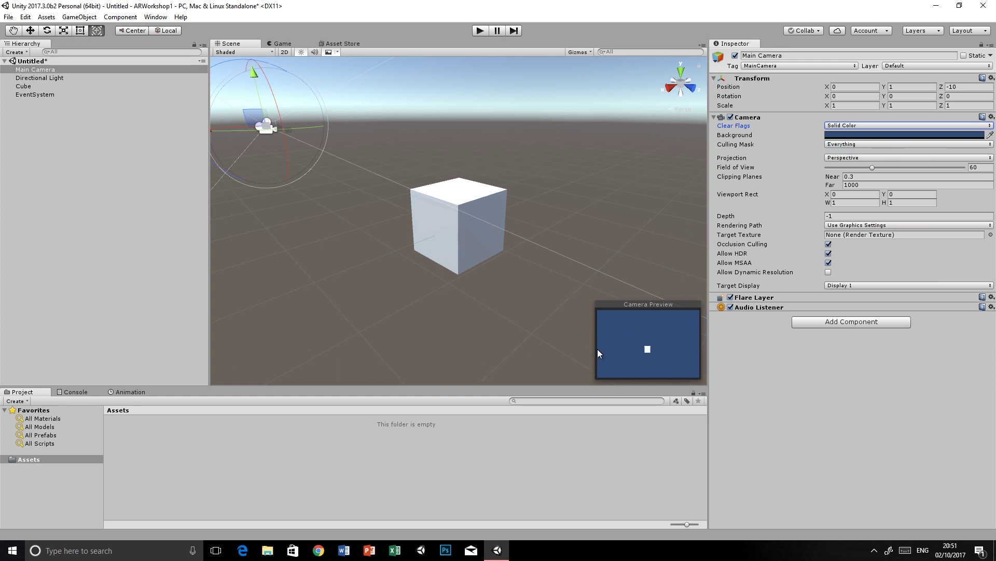
click(855, 126)
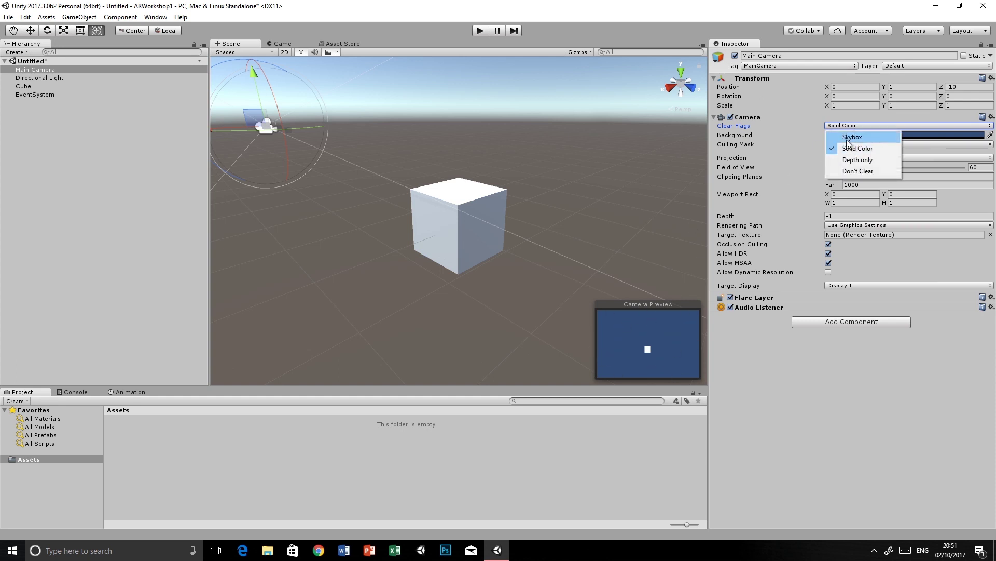
click(851, 137)
click(841, 124)
click(856, 161)
click(851, 125)
click(858, 170)
click(851, 126)
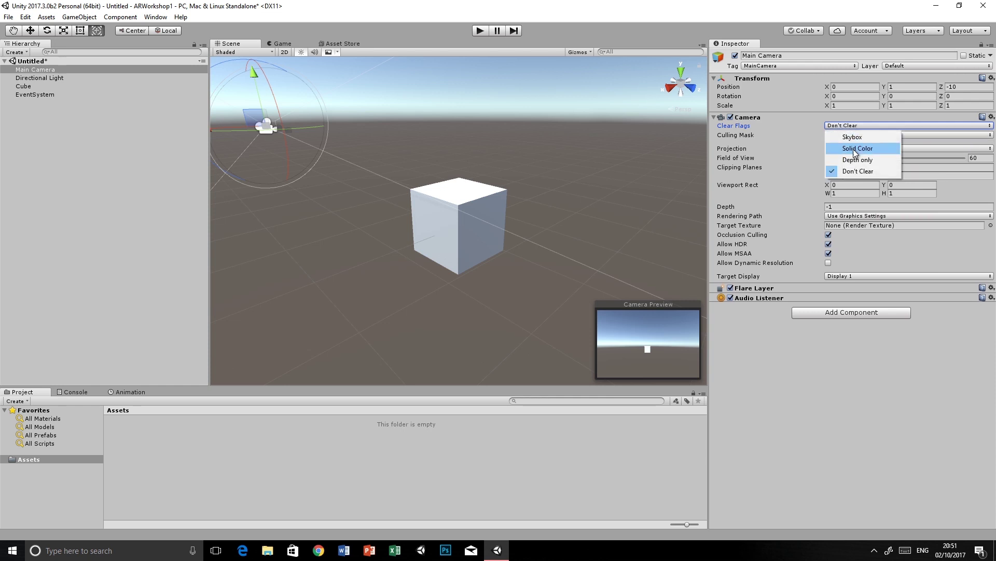
click(853, 148)
click(845, 124)
click(852, 137)
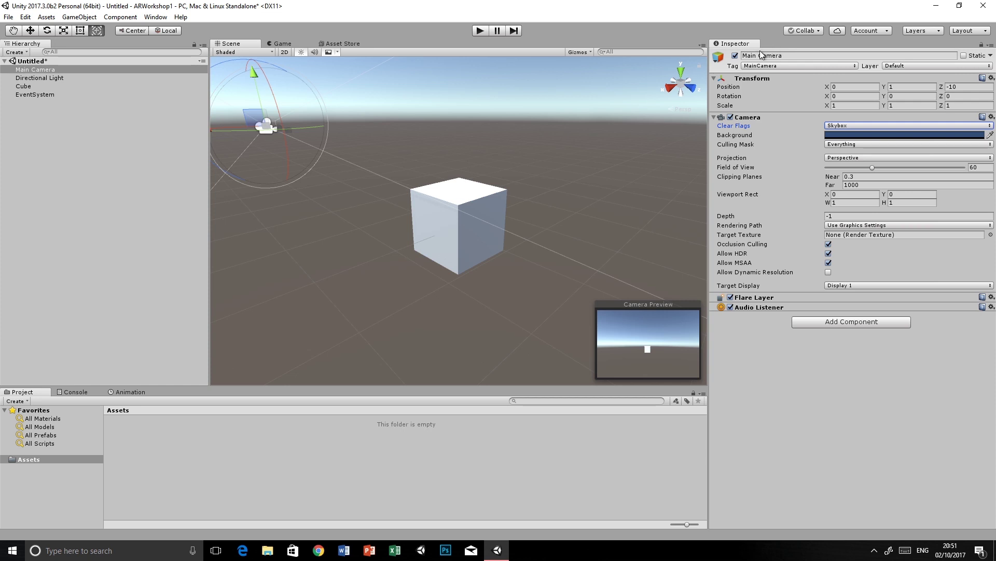
Look through the Main Camera's available tags, layers and culling mask options without changing them
click(766, 66)
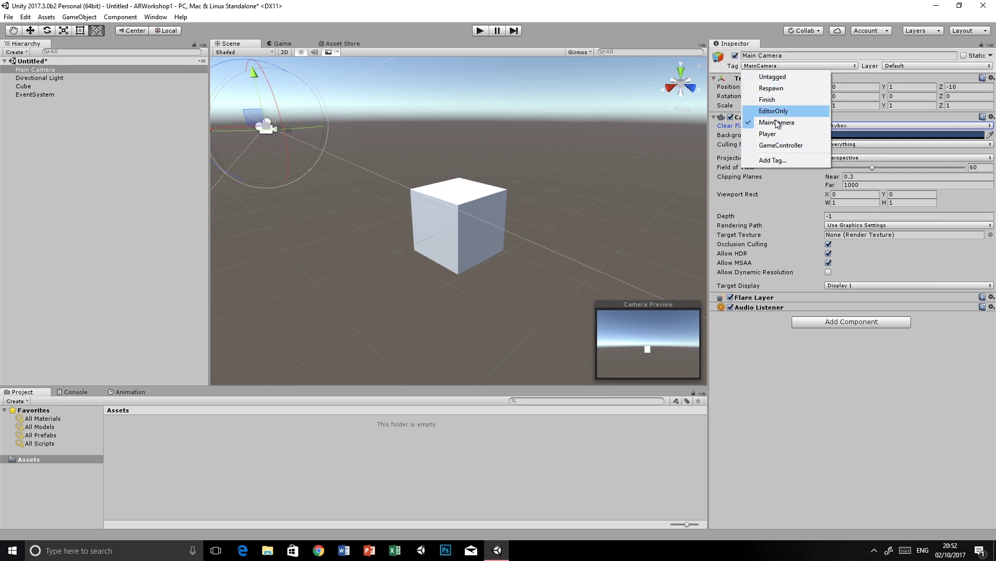
click(901, 67)
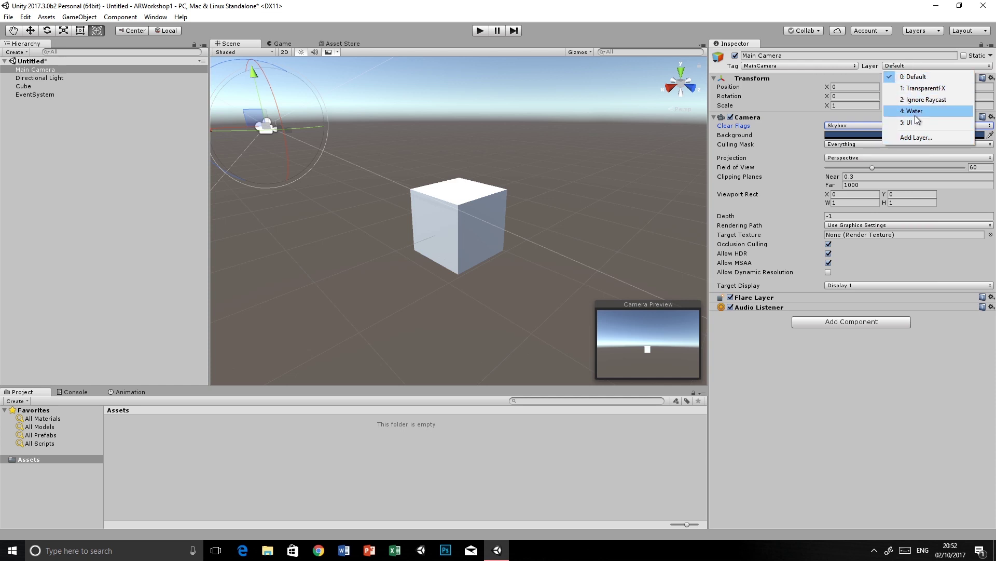
click(852, 142)
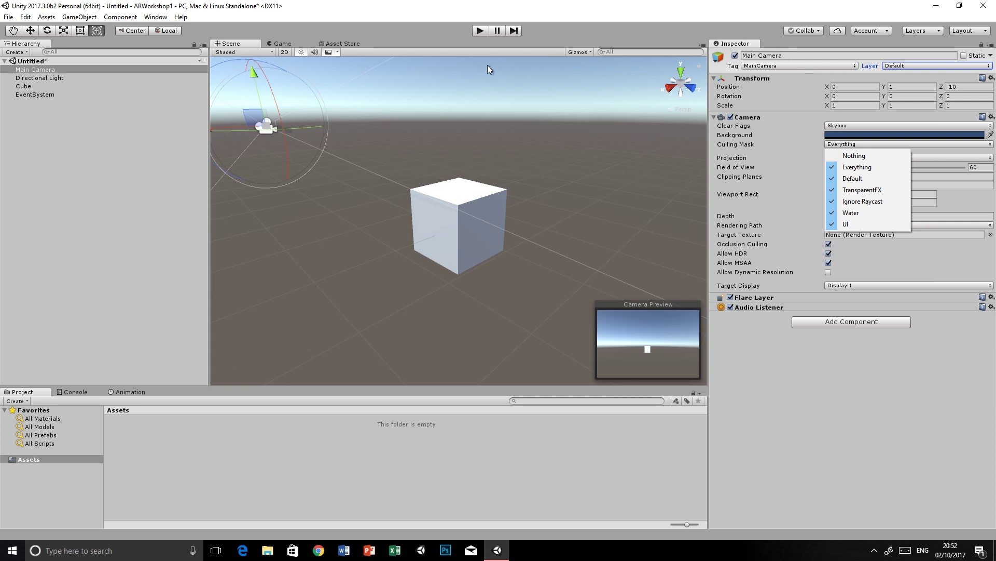
click(421, 36)
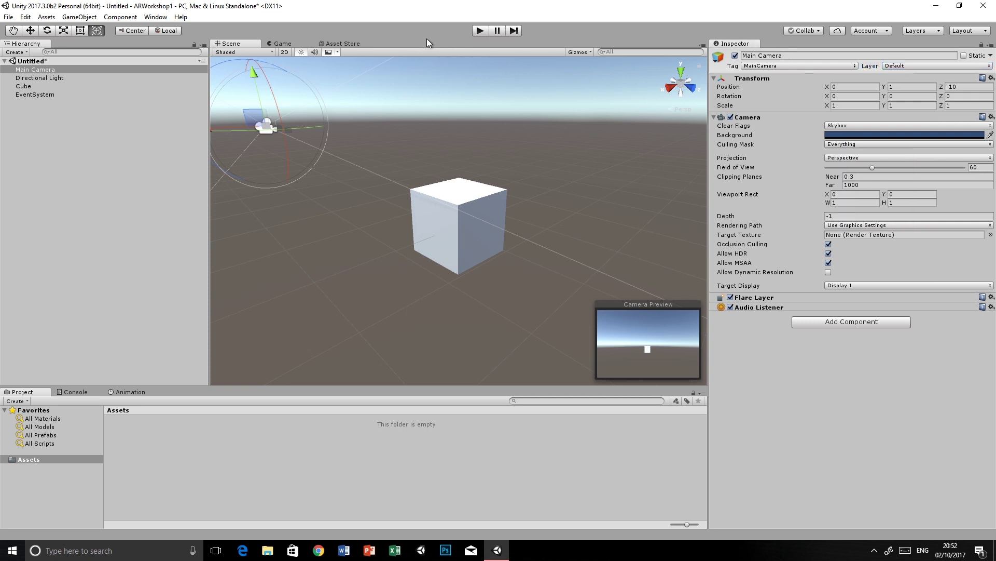
Run the scene in Play mode to view it through the camera, and stop it again
click(479, 31)
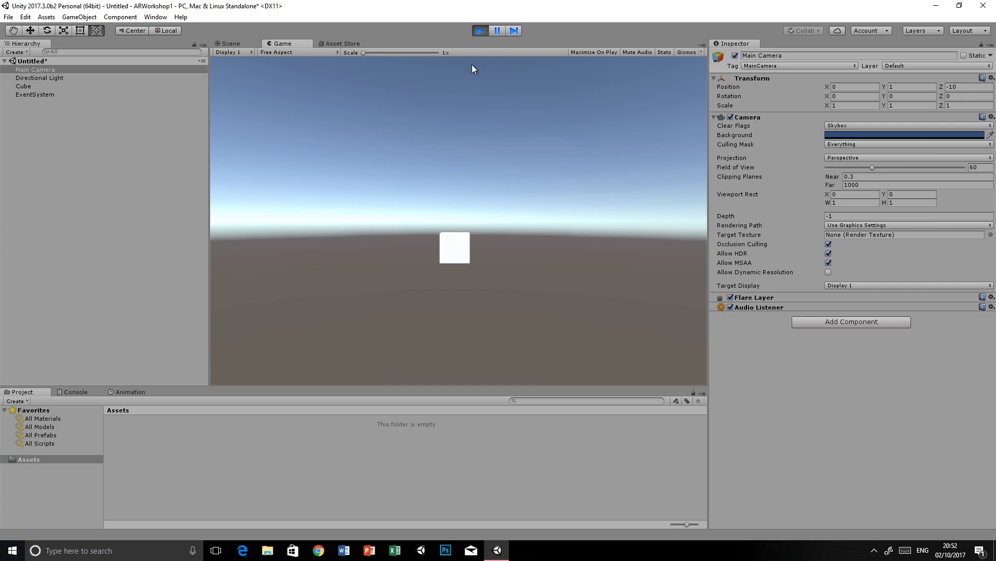
click(477, 31)
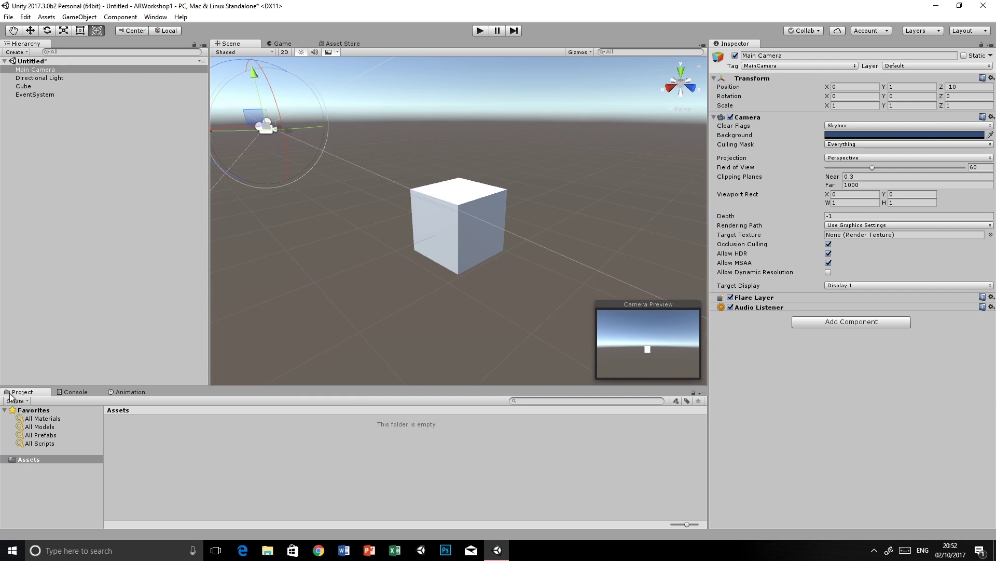
right_click(125, 441)
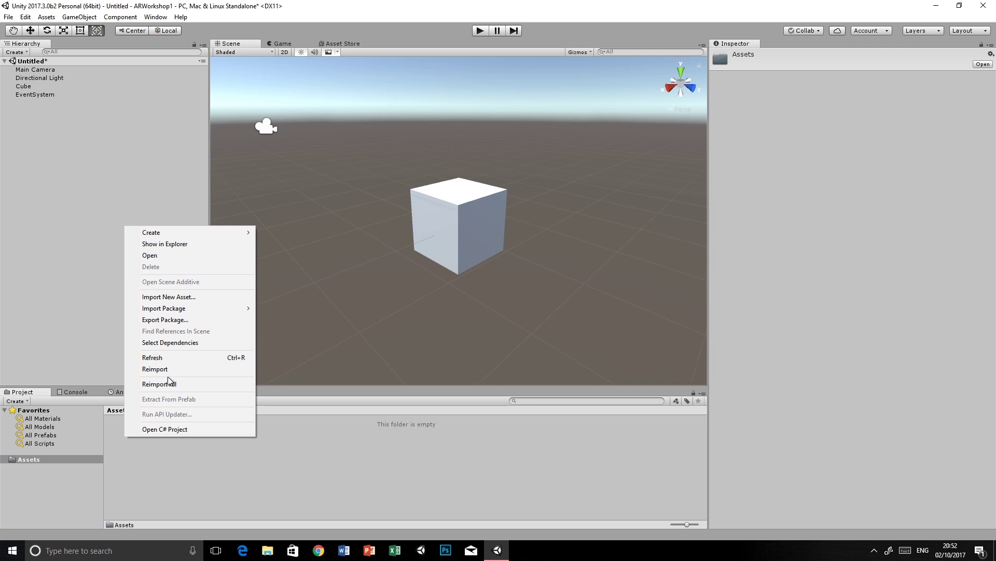
click(165, 299)
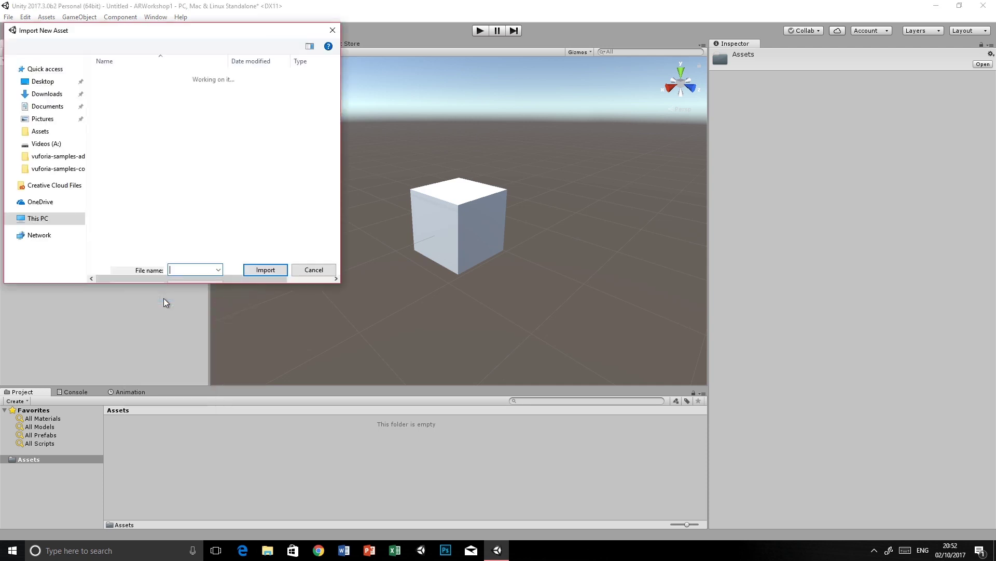
click(25, 165)
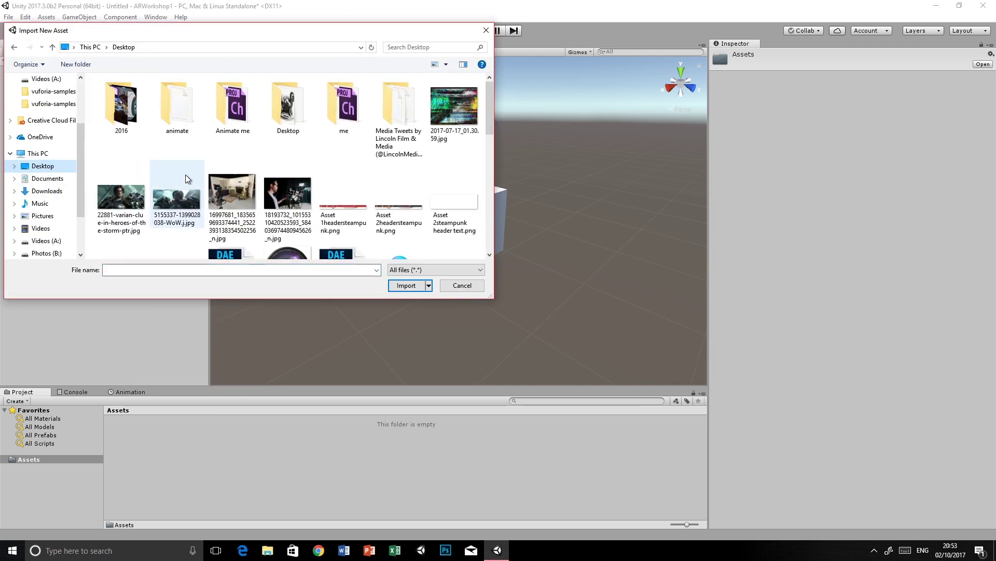
scroll(249, 186, down, 3)
scroll(270, 146, up, 3)
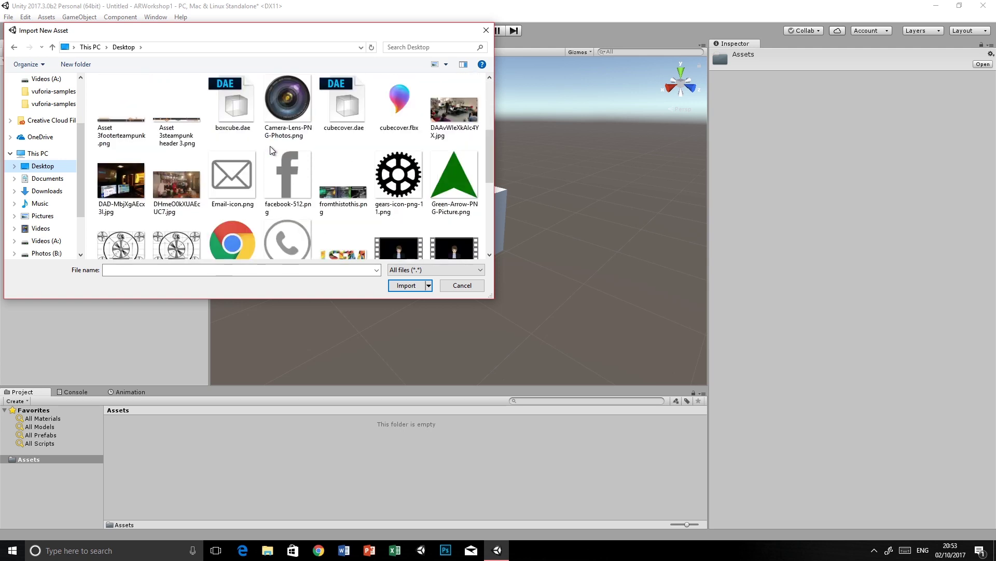
double_click(293, 96)
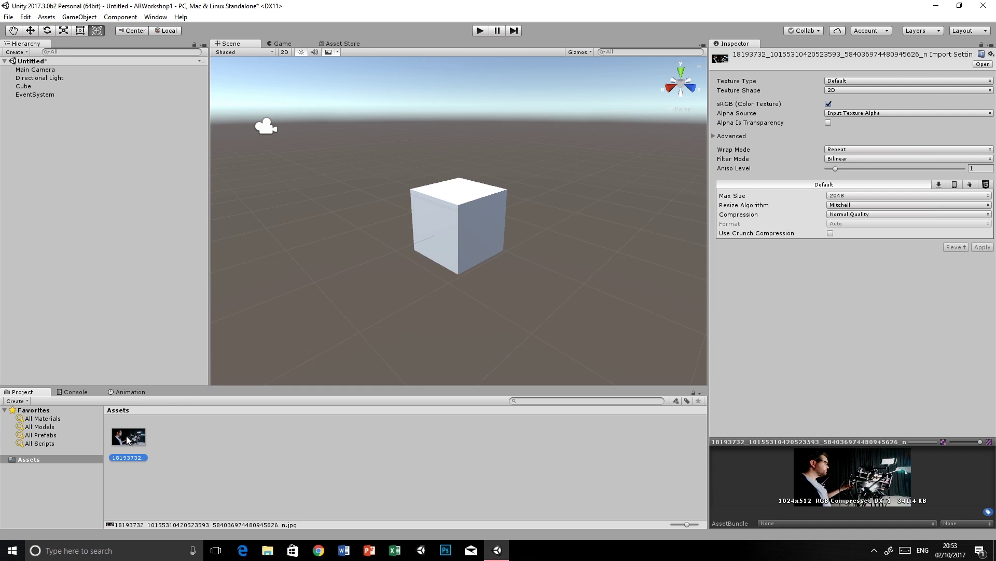
Create a folder named Images inside the Assets folder
right_click(167, 438)
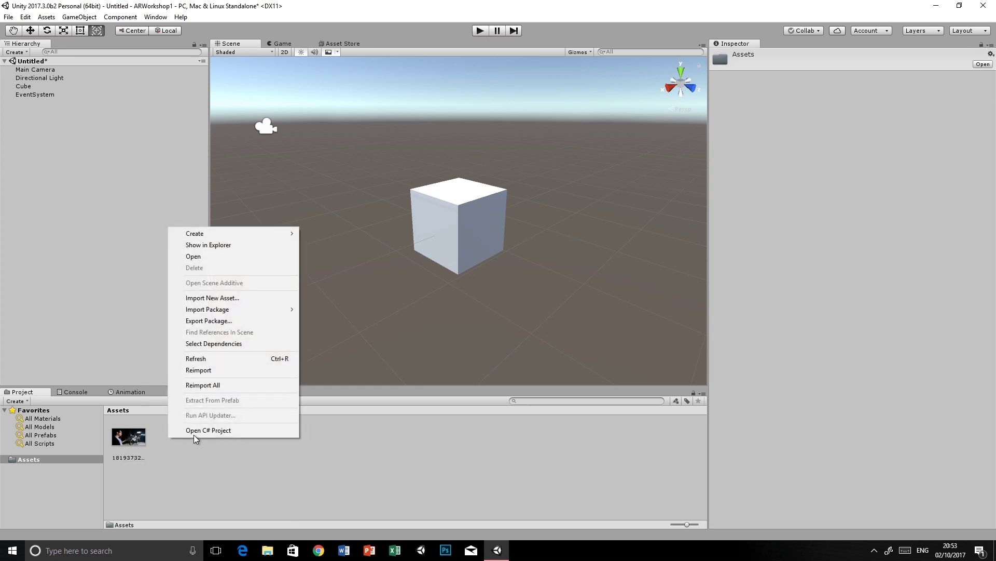
mouse_move(234, 234)
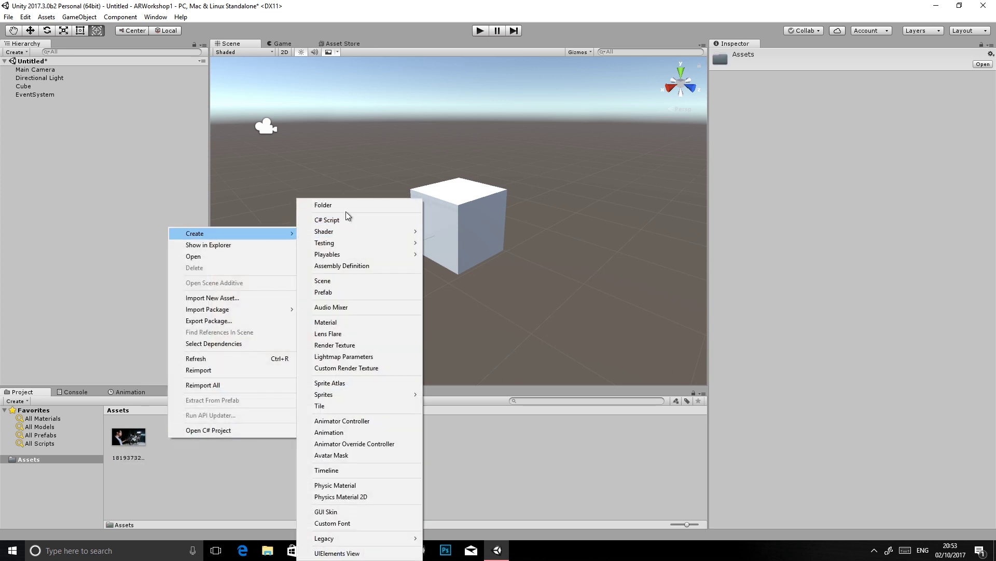
click(340, 209)
text(Images)
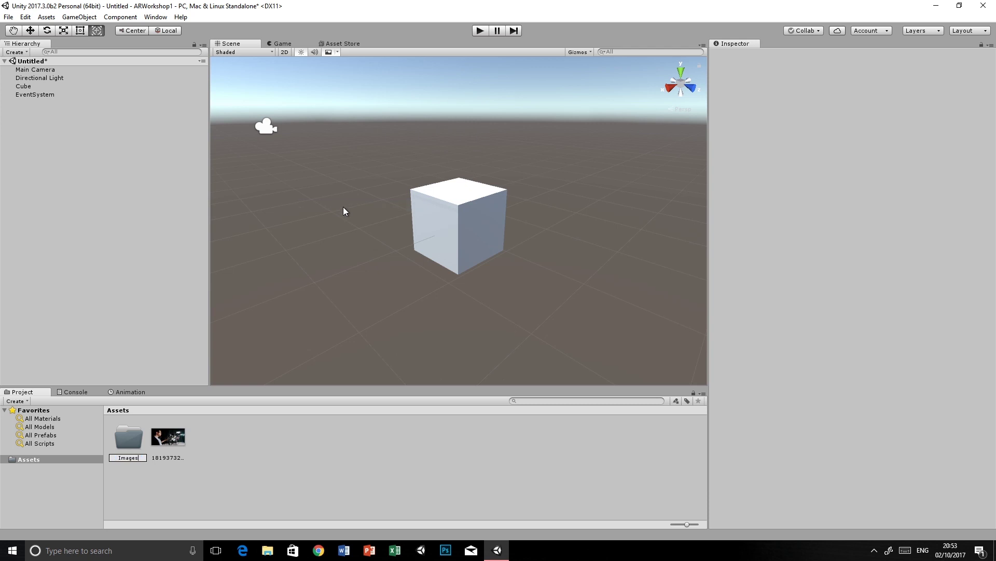
key(Return)
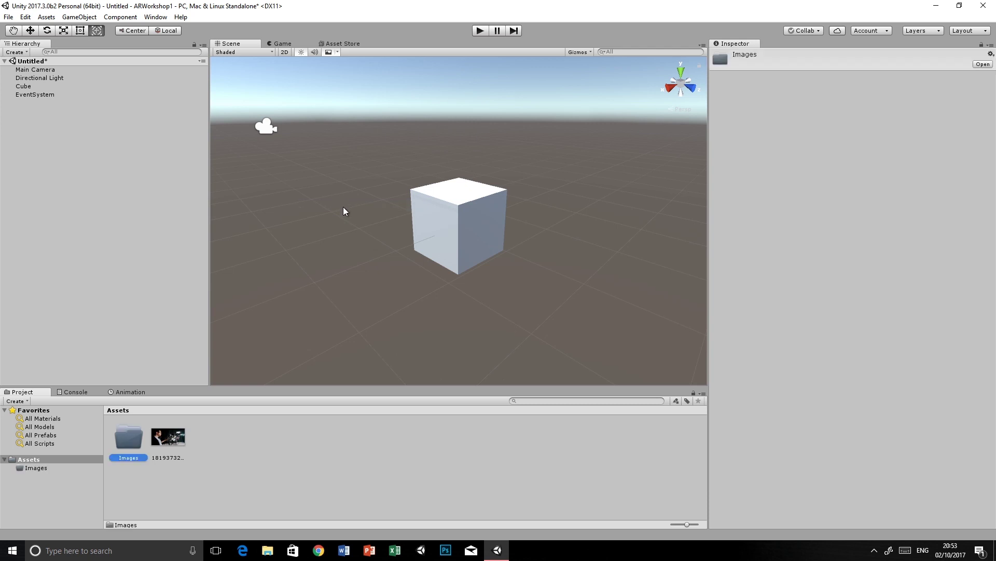
click(237, 463)
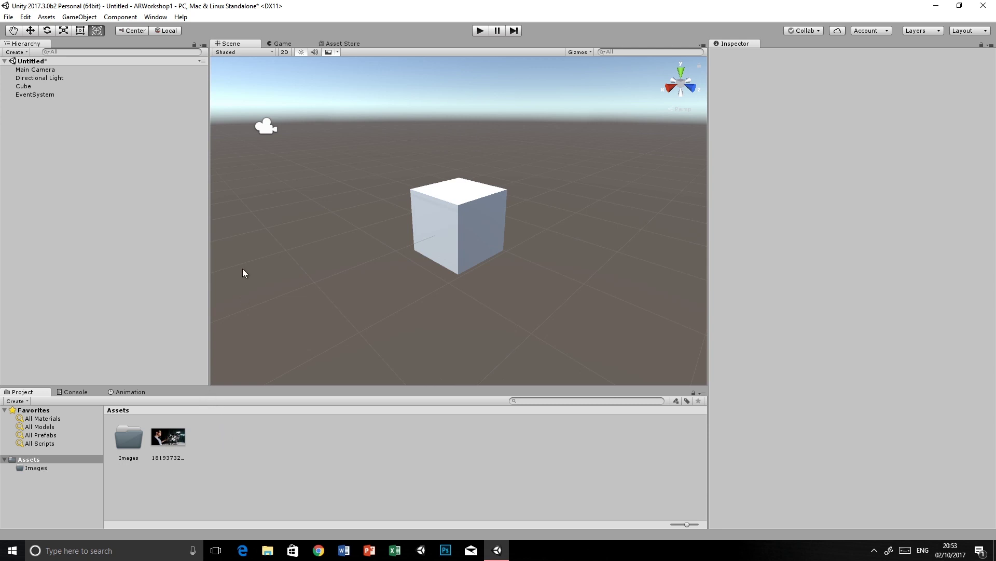
View the Console and the Animation window, and select the cube to see its animation options
click(67, 391)
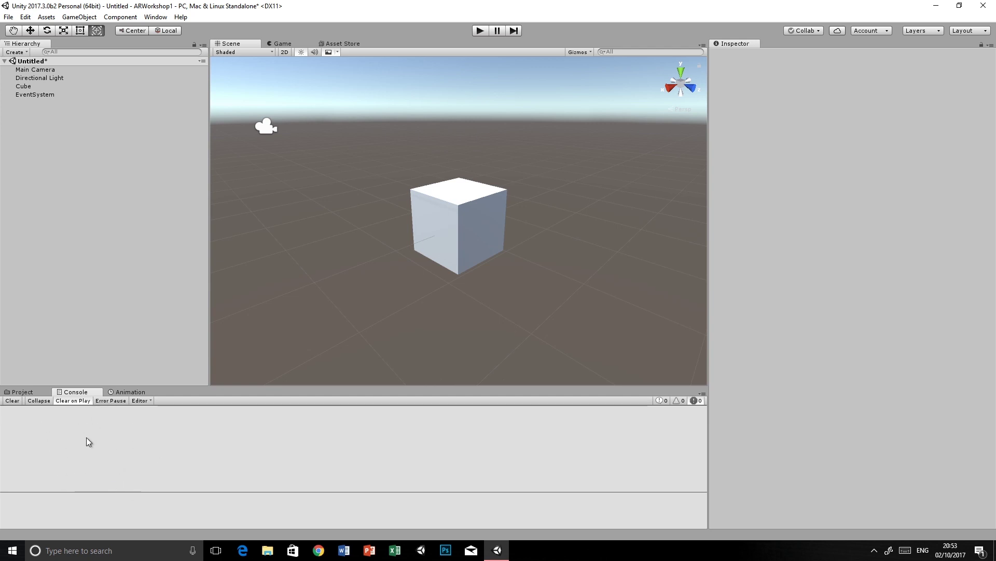
click(127, 393)
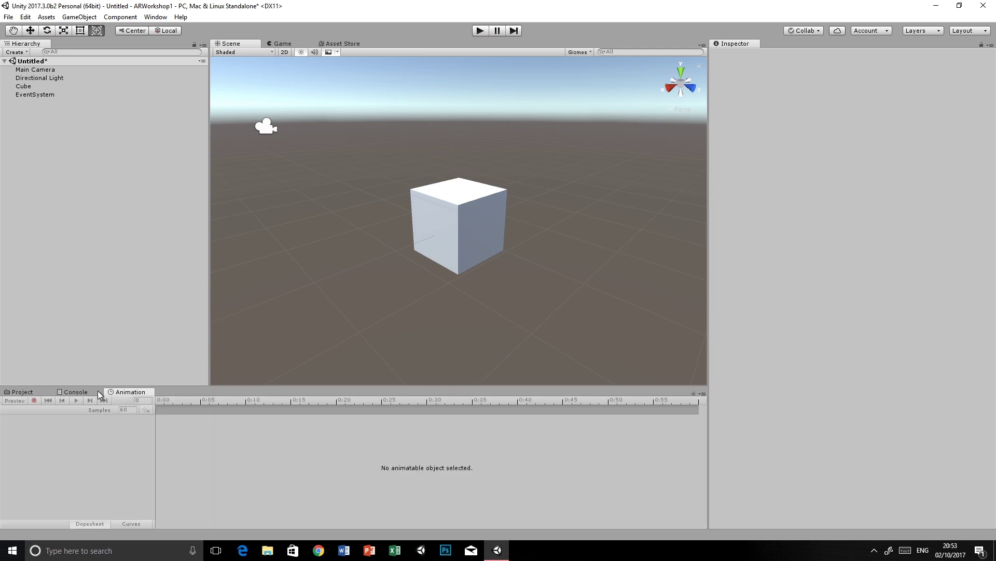
click(452, 237)
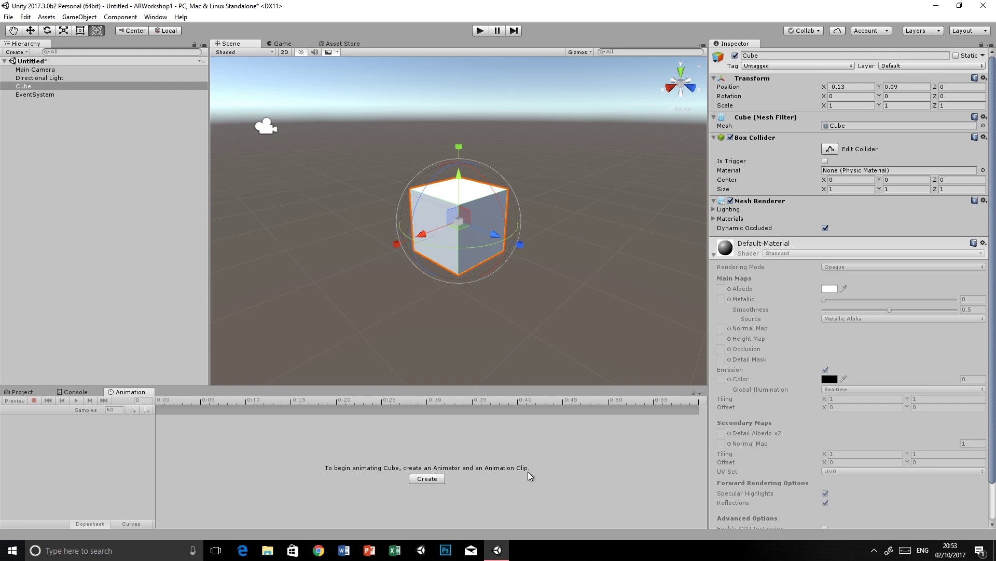
Create an animation clip named rotate for the cube and add its Transform Rotation as an animated property
click(426, 478)
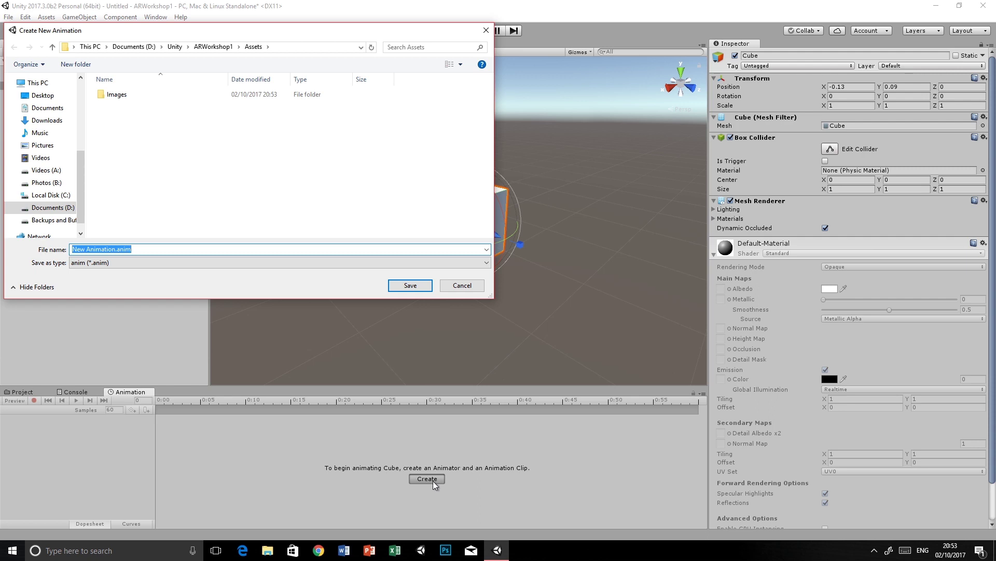
text(rotate)
key(Return)
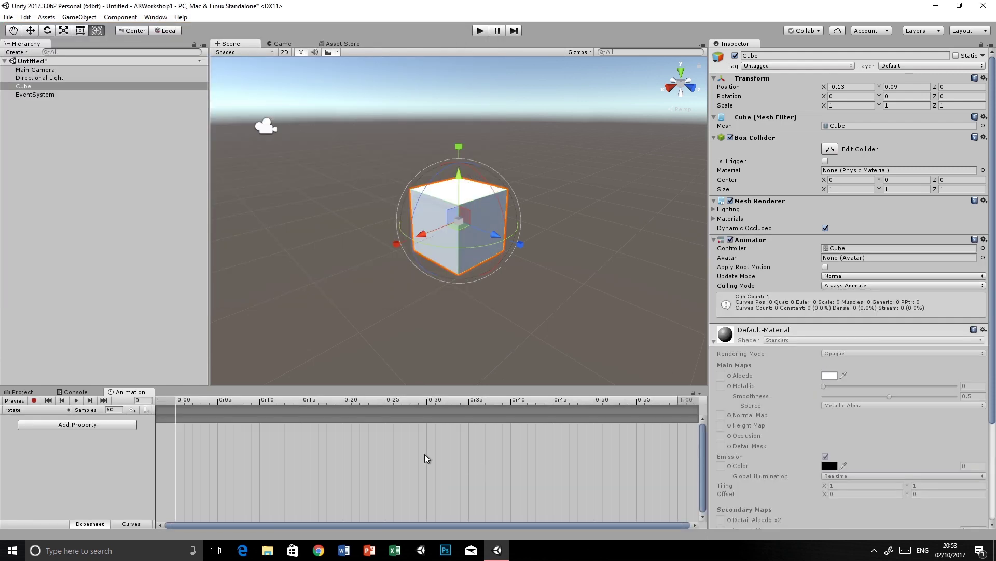
click(68, 426)
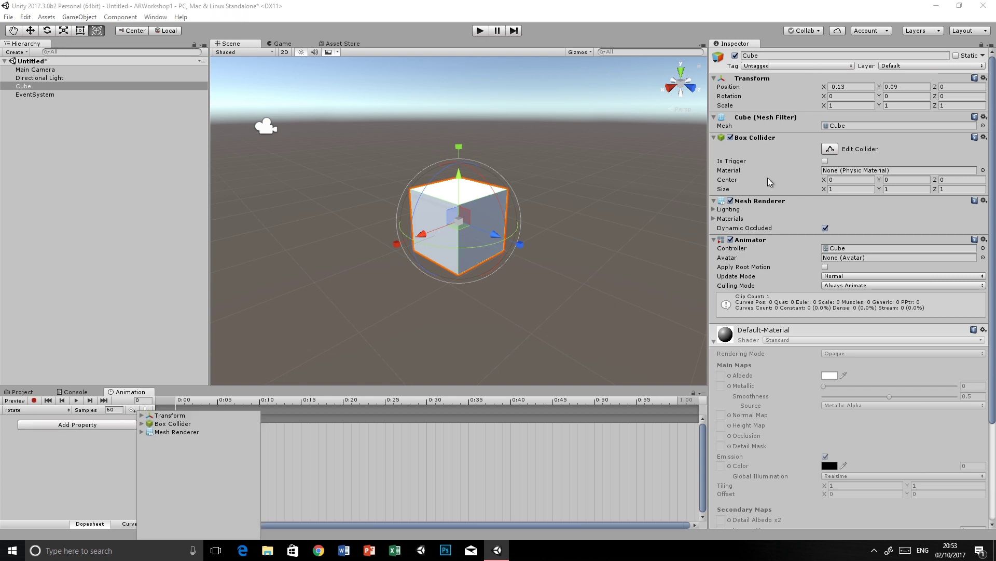
click(142, 416)
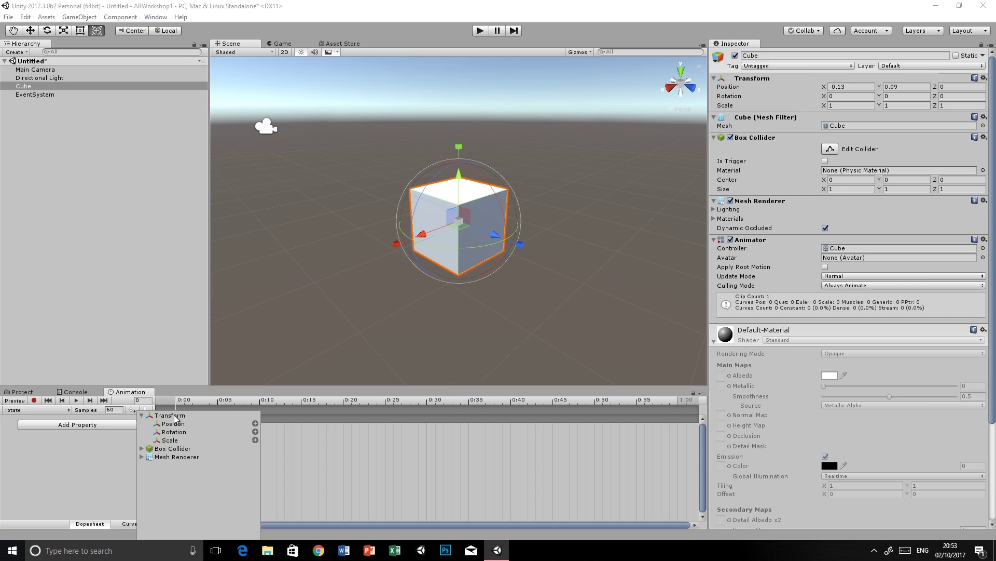
click(255, 432)
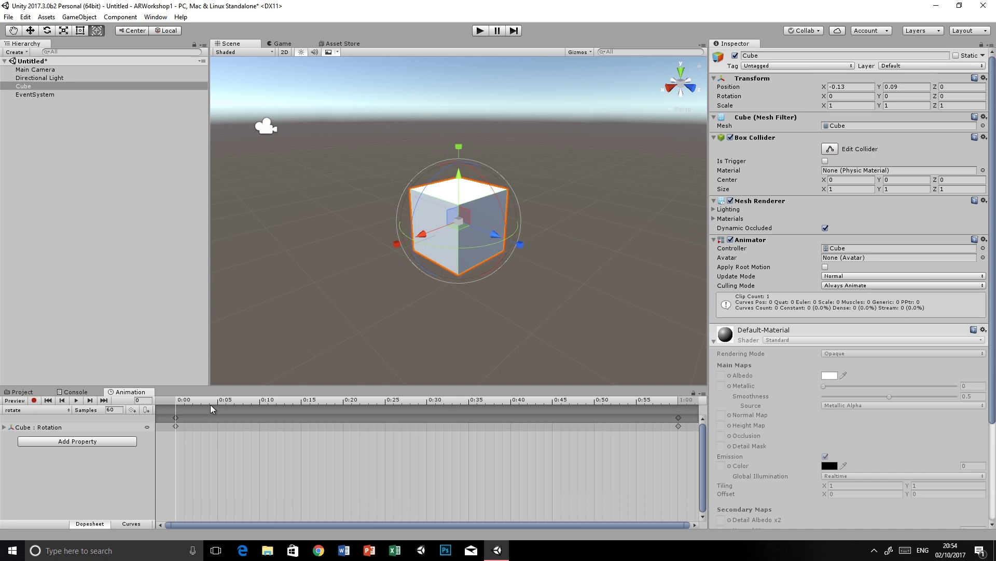
Record a keyframe at 0:30 with the cube rotated around its X axis, and play the animation from the start
drag(182, 403, 423, 390)
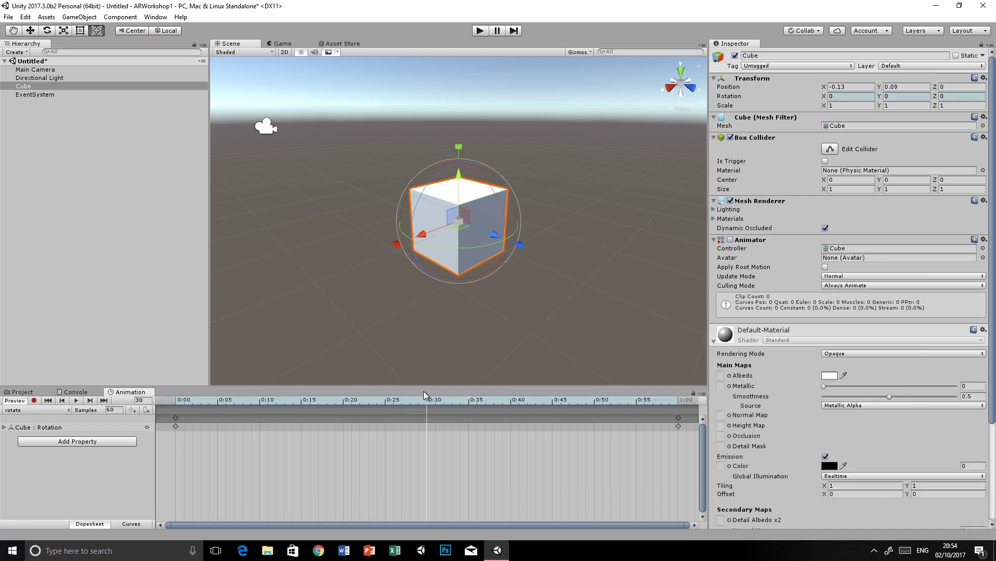
click(34, 401)
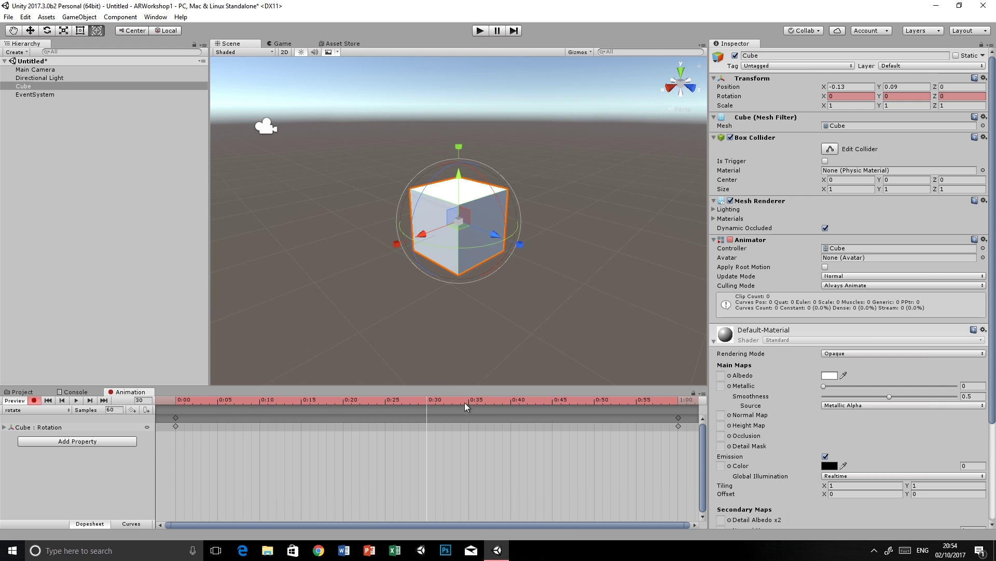
drag(489, 185, 525, 348)
drag(427, 401, 172, 418)
click(75, 400)
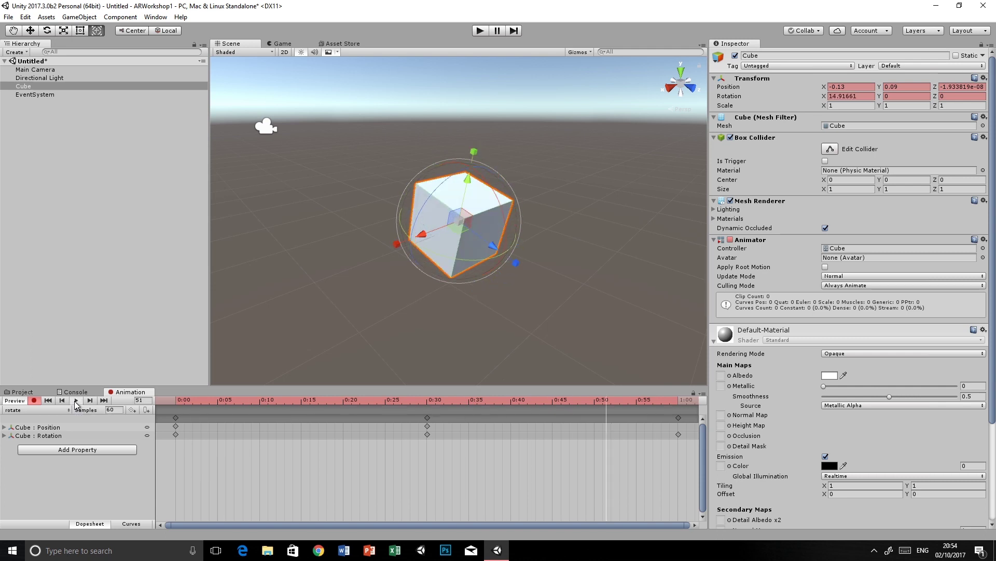
Set the rotate clip's sample rate to 30 and preview the slower animation
click(121, 410)
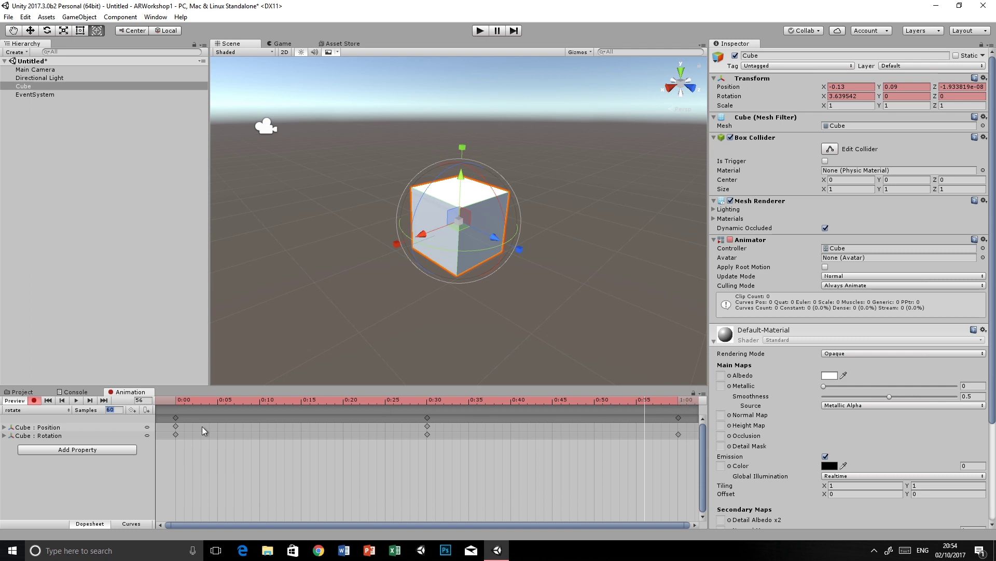
text(30)
key(Return)
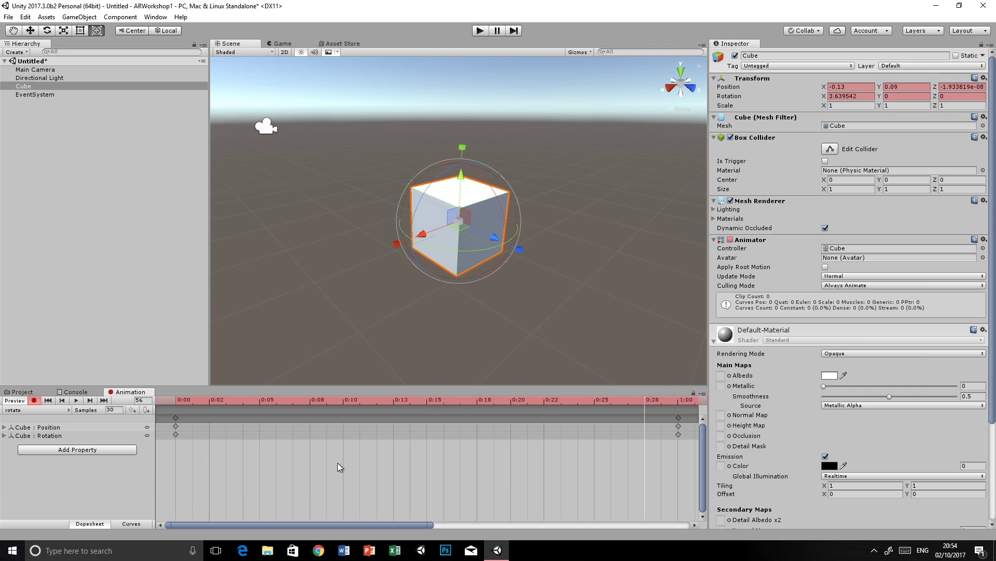
scroll(400, 454, down, 6)
scroll(385, 455, down, 1)
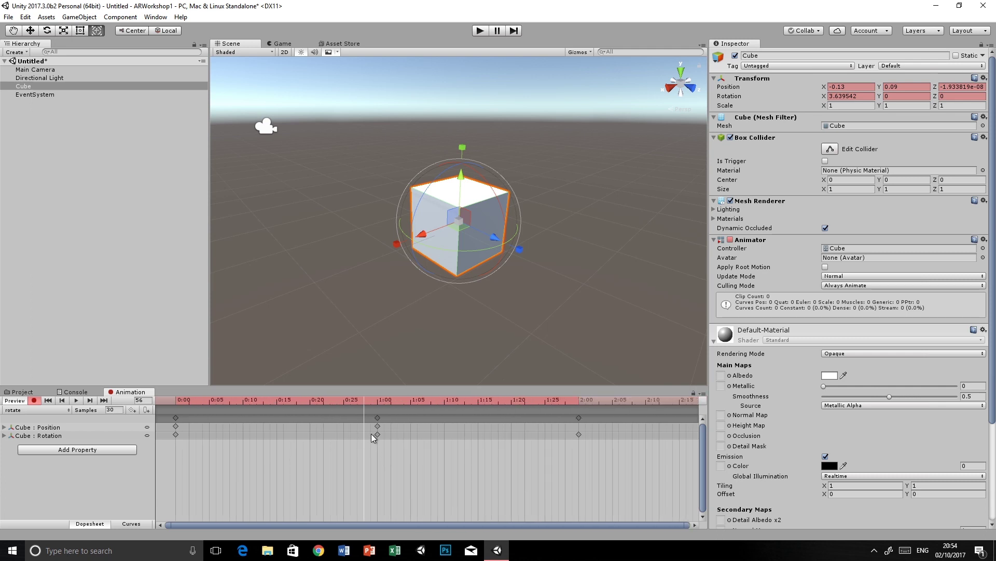
click(119, 411)
click(76, 400)
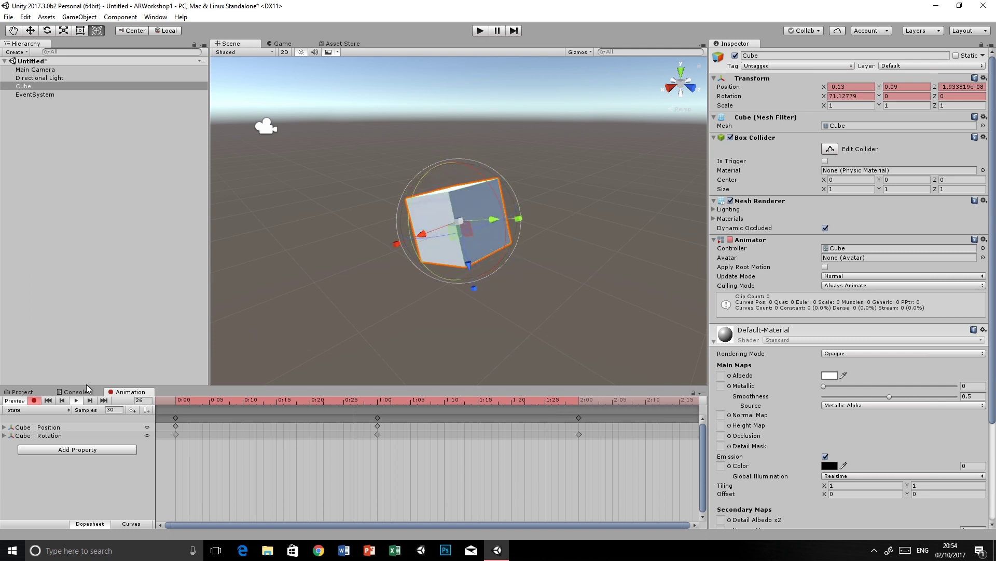
click(73, 398)
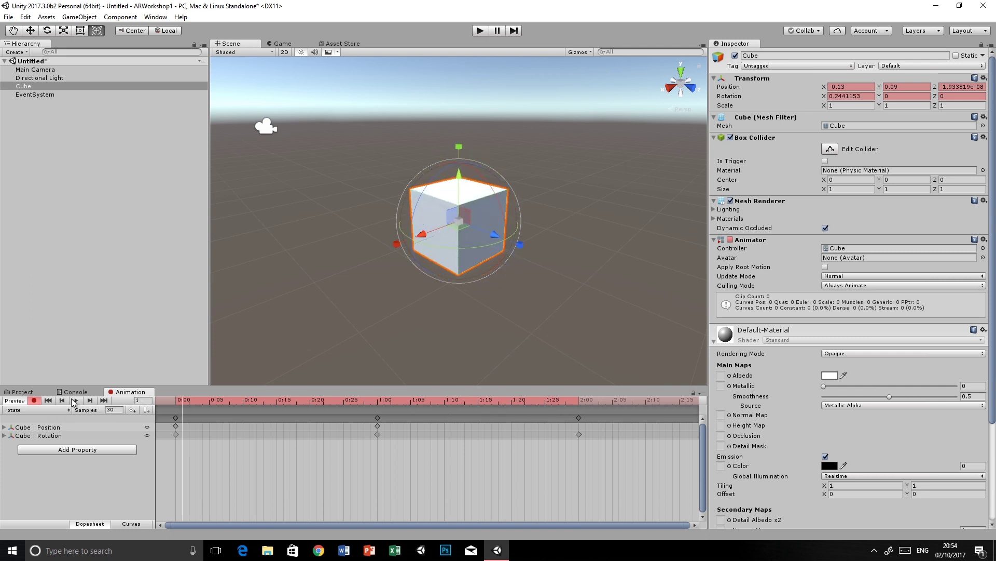
Deselect the cube and create a new scene without saving the changes to the current one
click(167, 156)
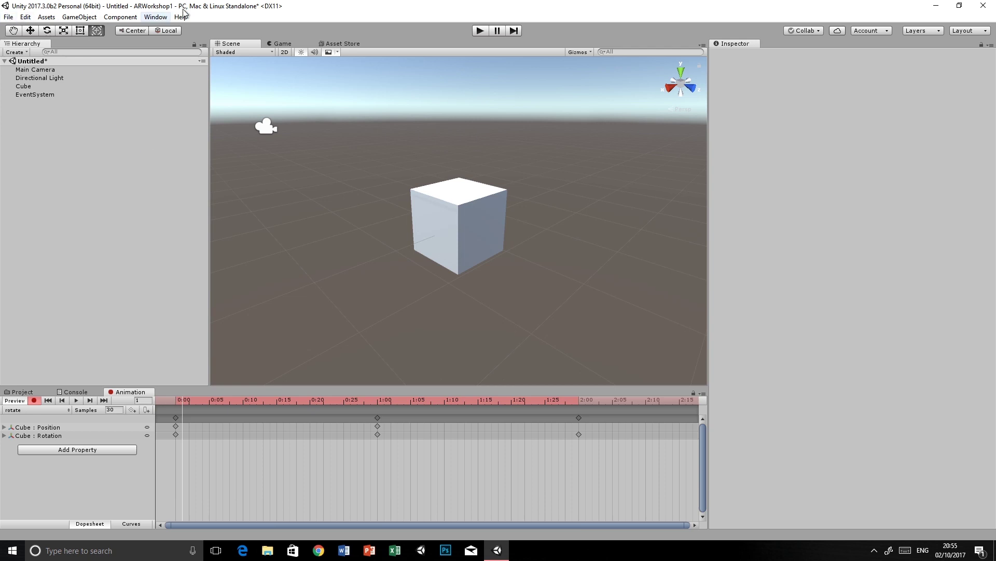
click(10, 17)
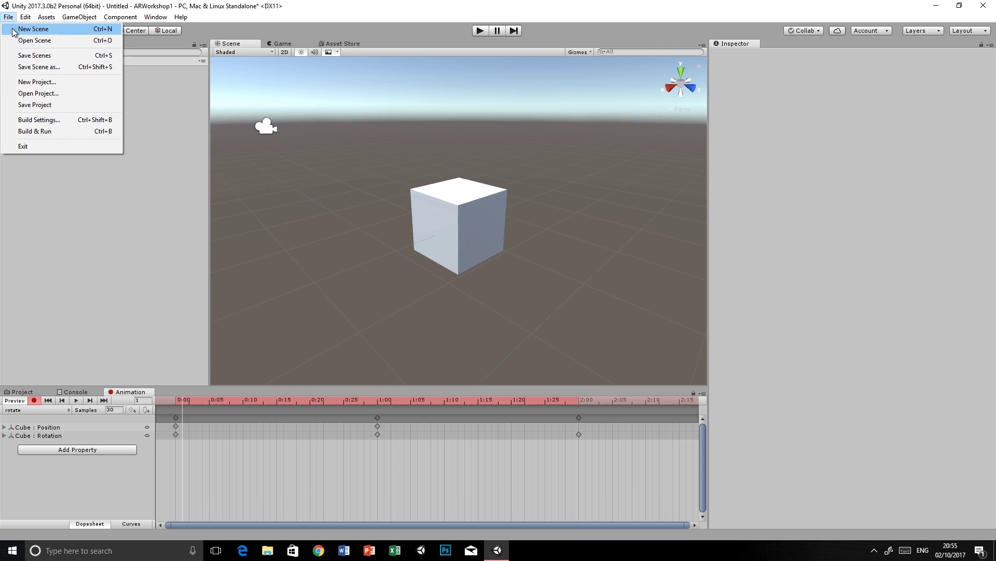
click(33, 29)
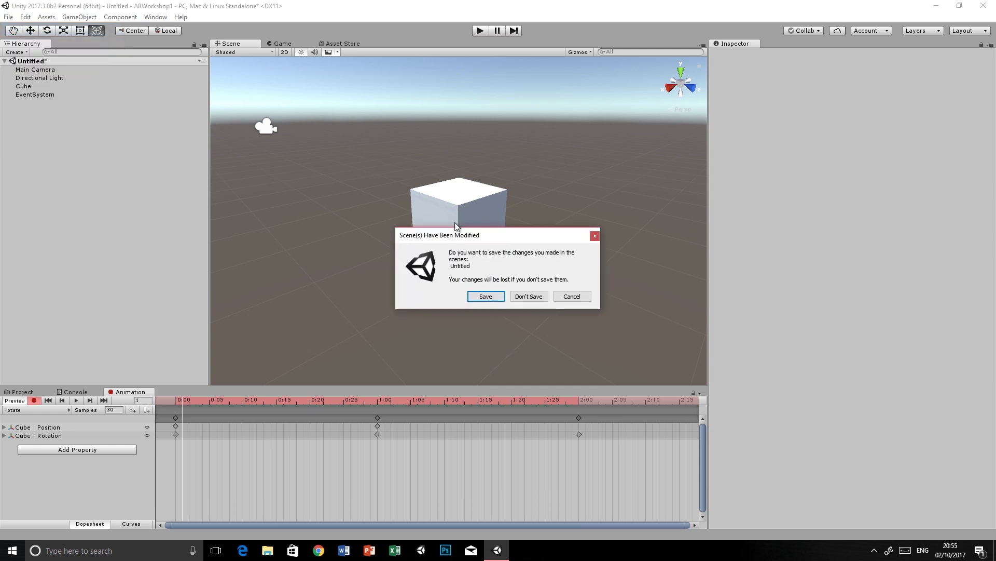
click(522, 295)
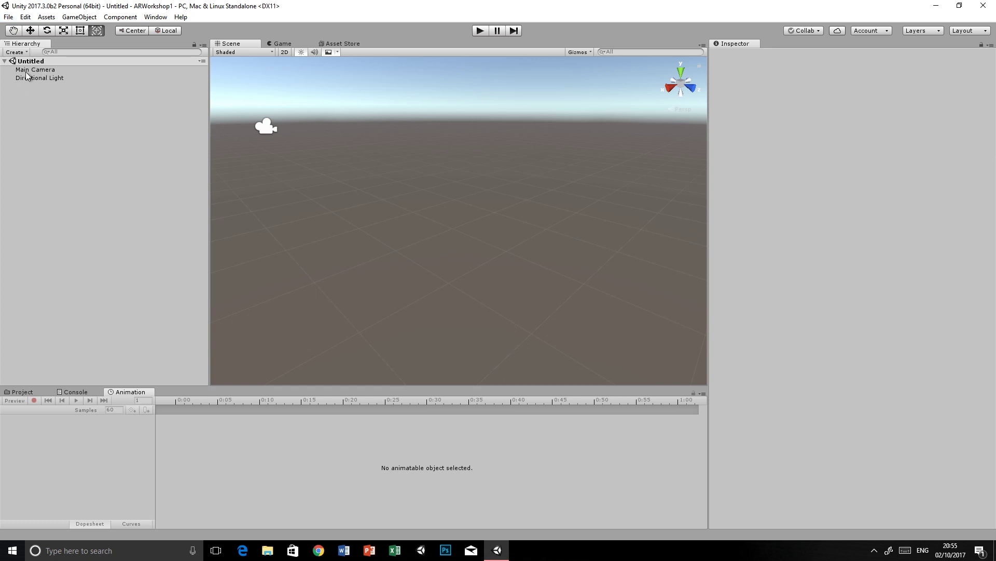
Show the project's Assets folder to see which assets are available with the new scene
click(10, 18)
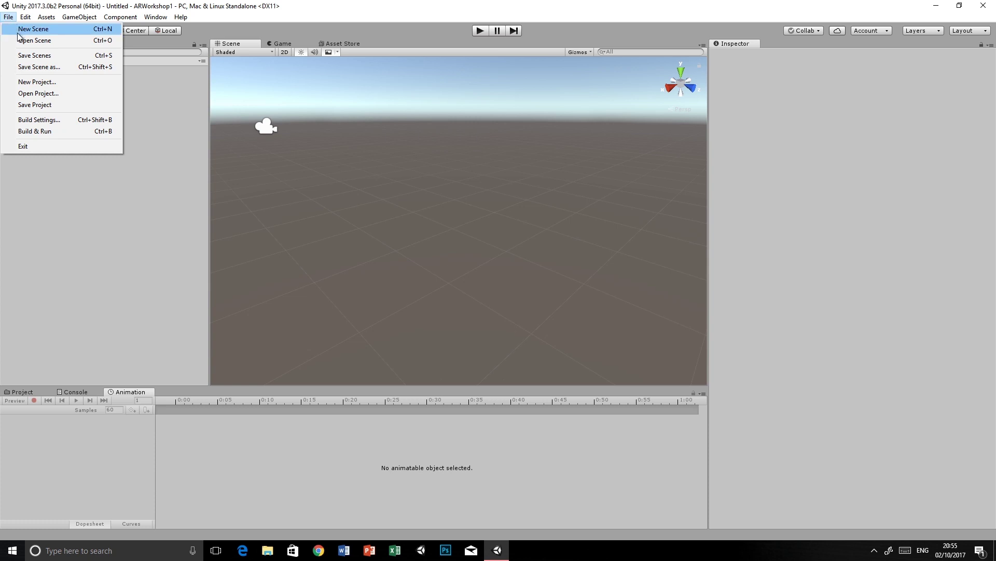
click(30, 384)
click(26, 393)
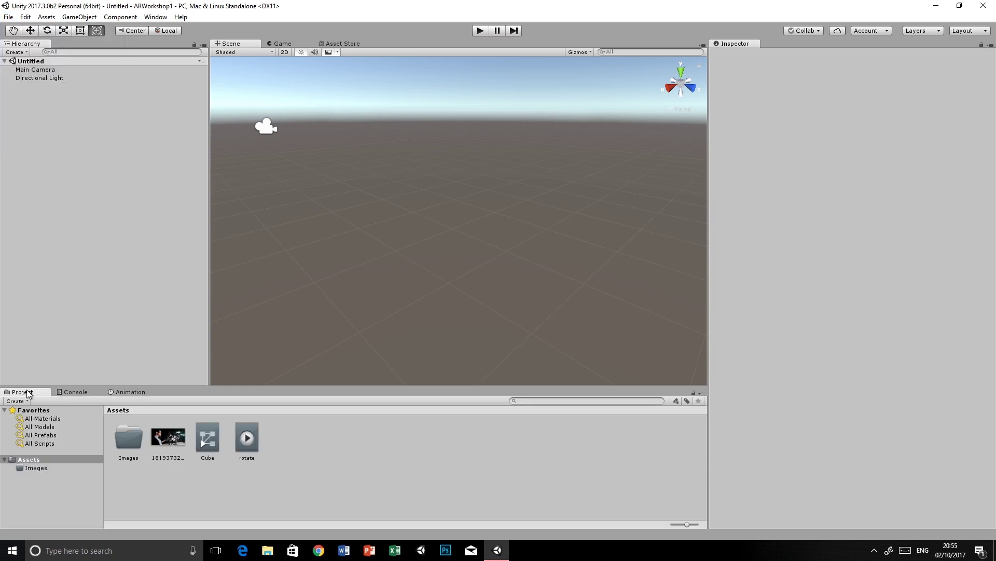
Review the target platforms in the Build Settings and switch the project's platform to Android
click(6, 18)
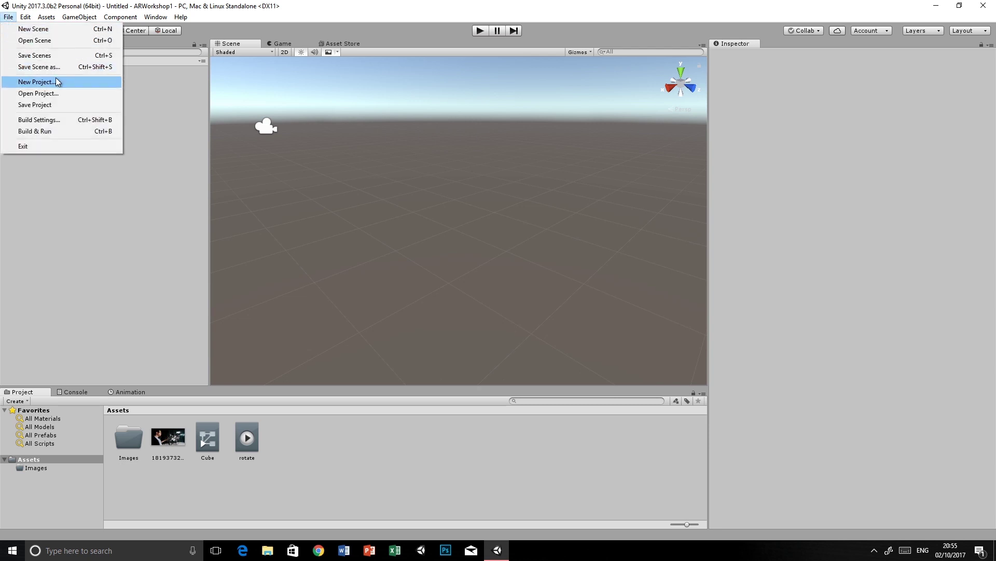
click(33, 123)
scroll(90, 252, down, 3)
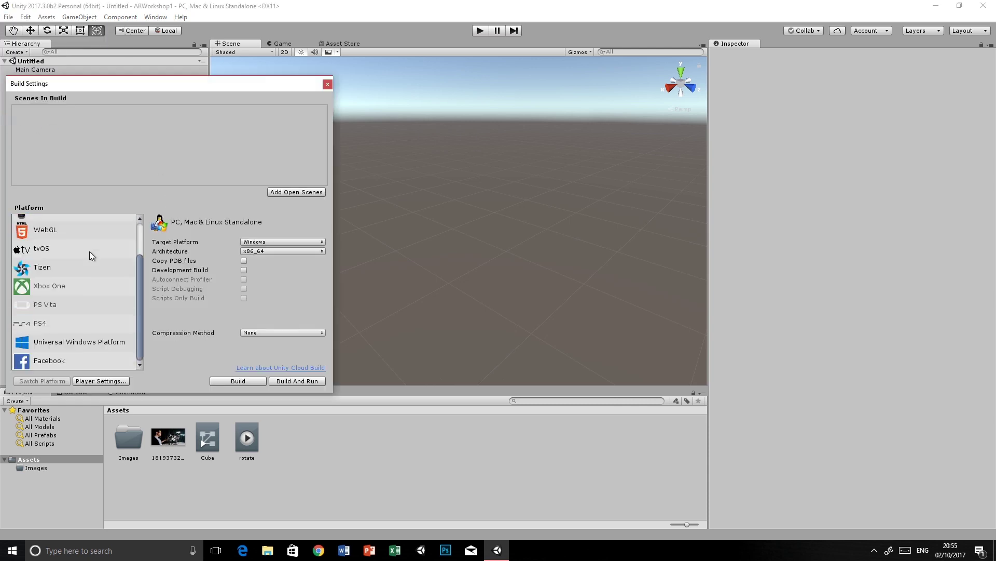
scroll(73, 359, up, 3)
scroll(79, 269, down, 3)
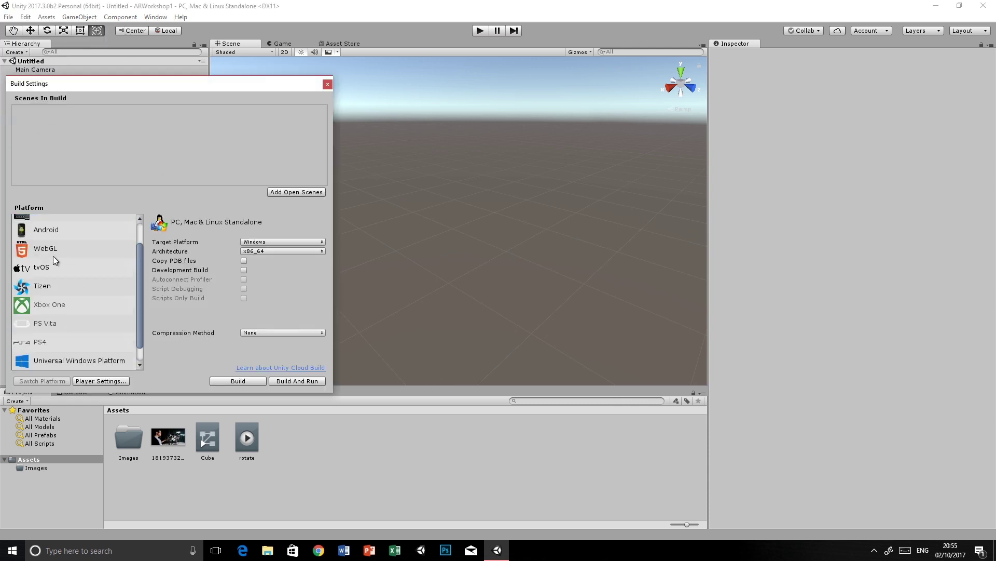
scroll(67, 322, up, 3)
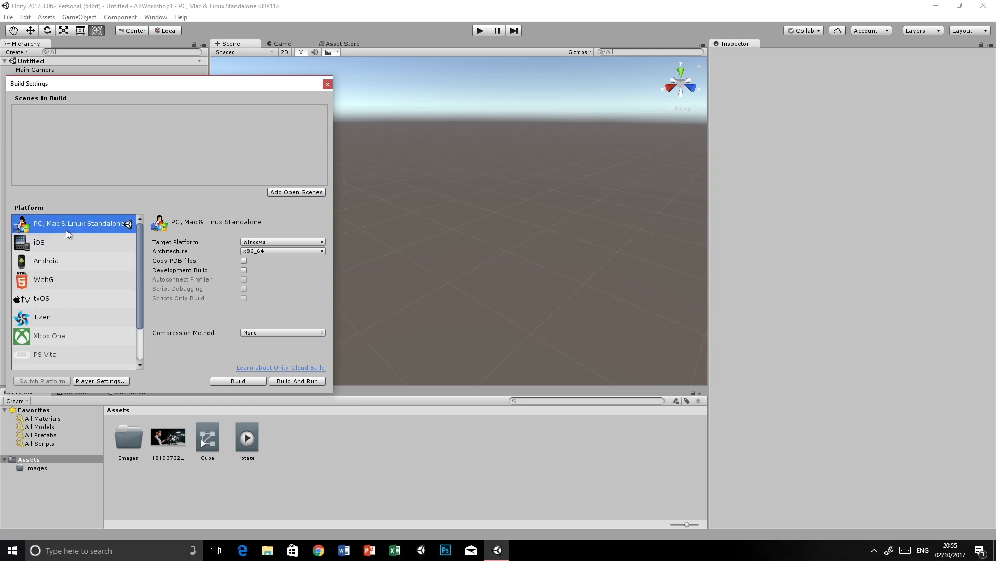
click(50, 260)
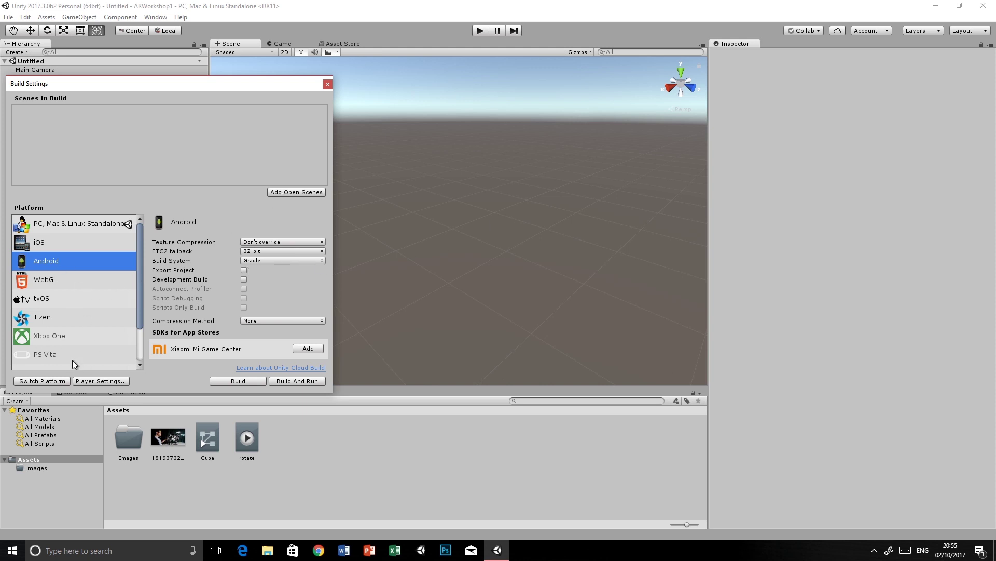
click(30, 382)
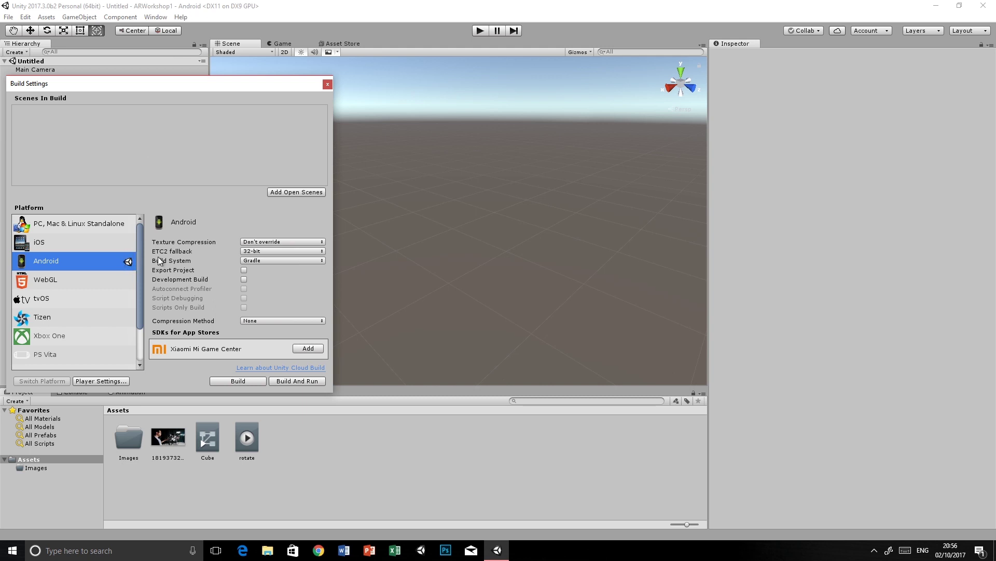
Add the open scene to the build, saving it in the Assets folder as test
click(289, 194)
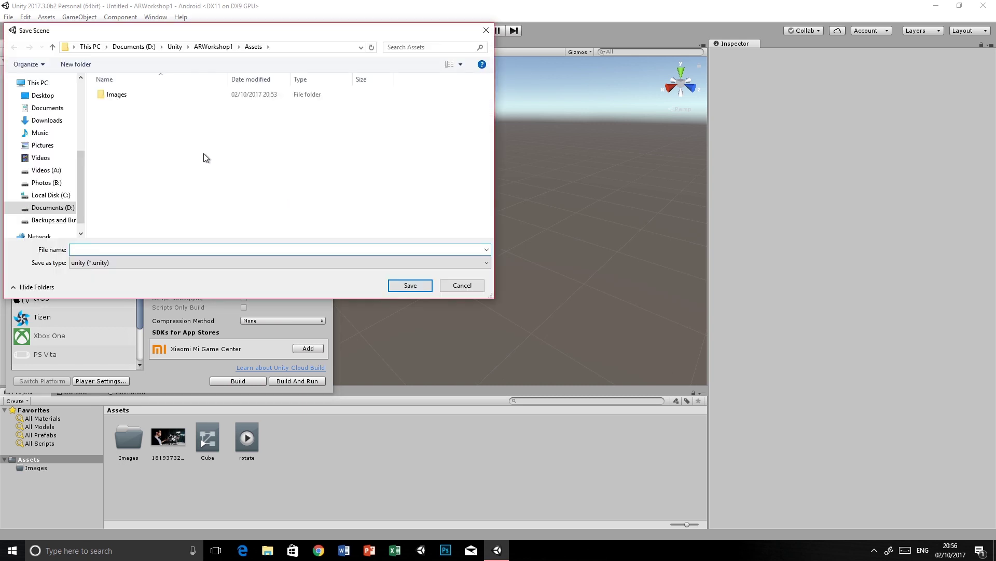
text(test)
key(Return)
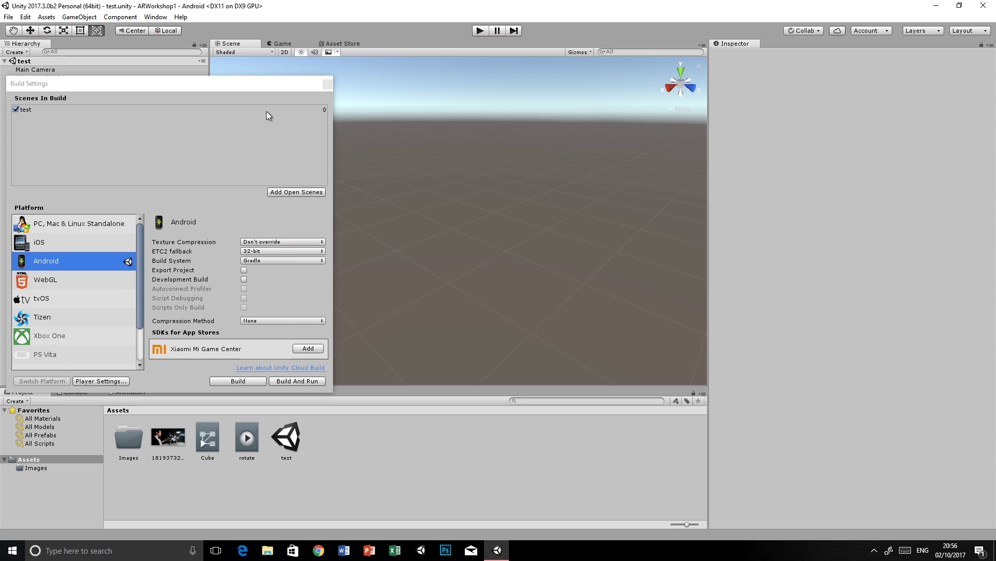
click(180, 279)
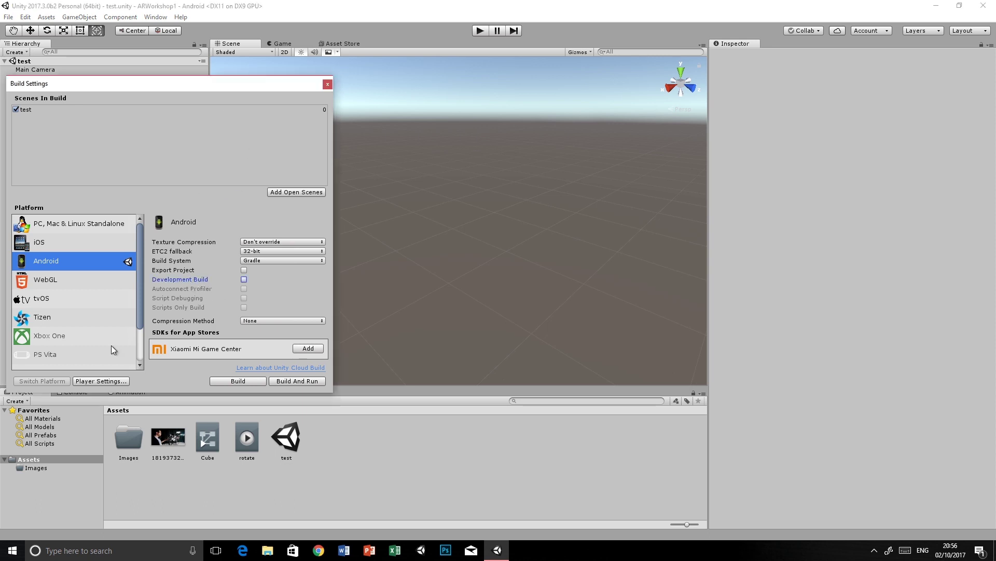
Examine the Android Player Settings for resolution and presentation, aspect ratio mode, icon and splash image
click(86, 380)
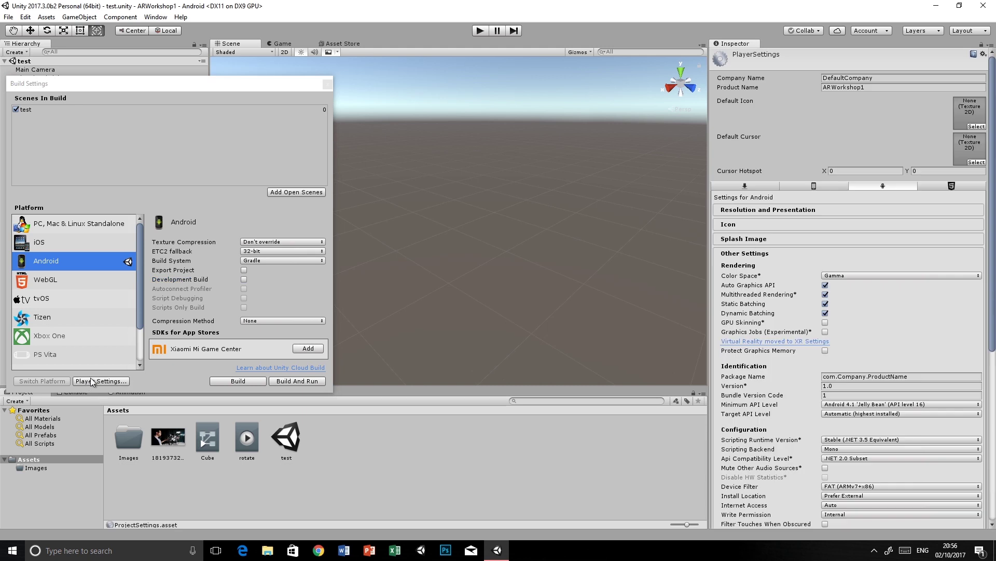
click(763, 210)
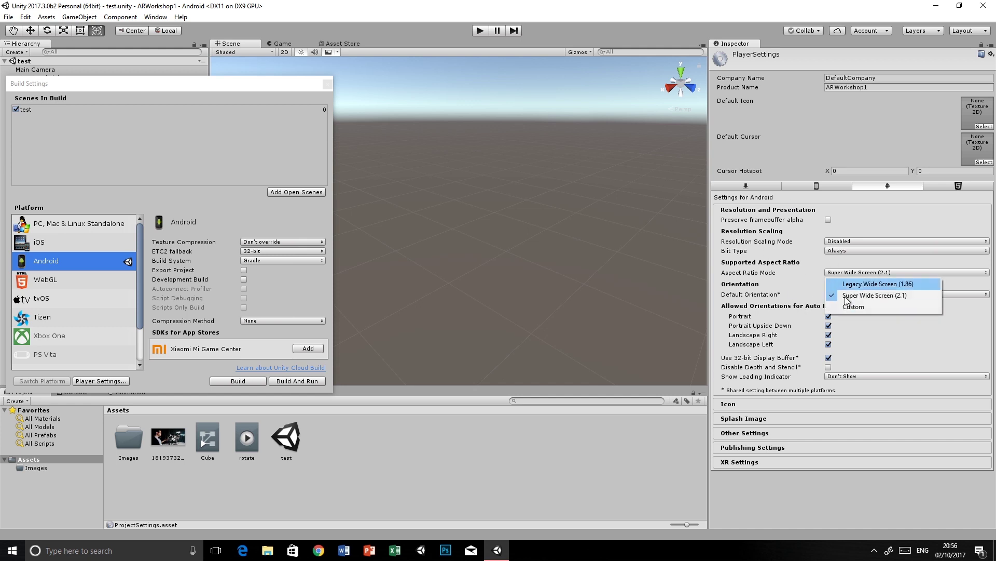
click(859, 273)
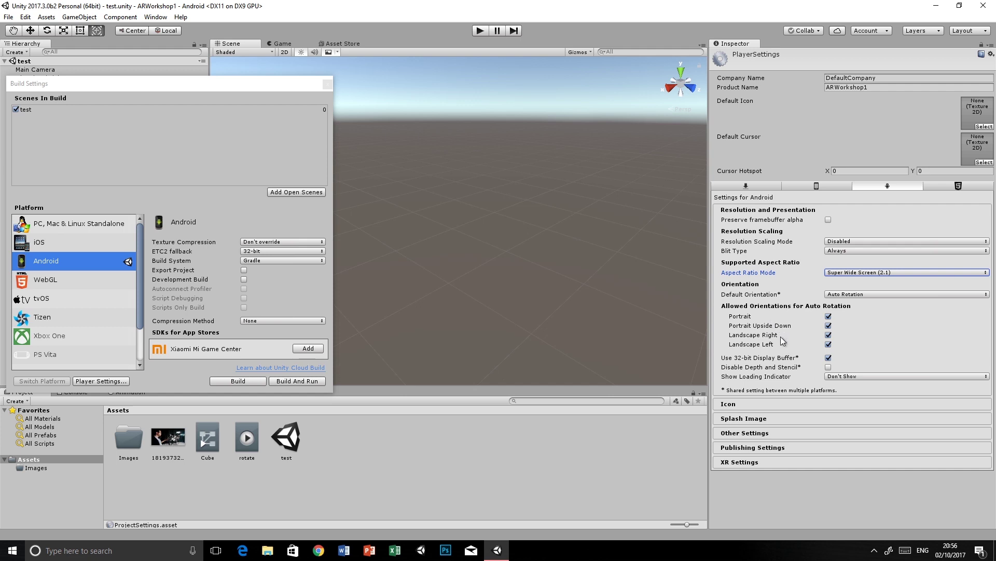
click(755, 407)
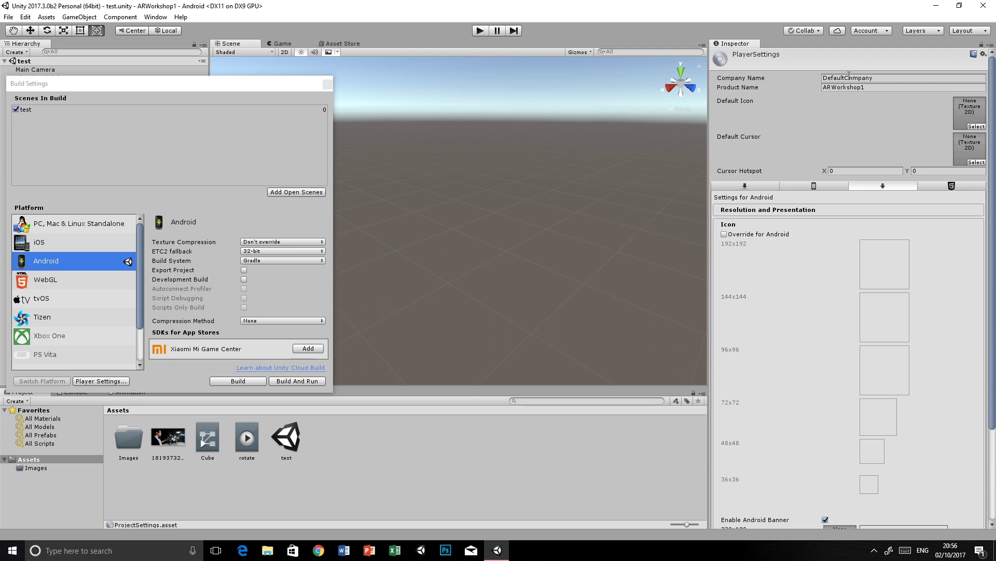
scroll(853, 279, down, 3)
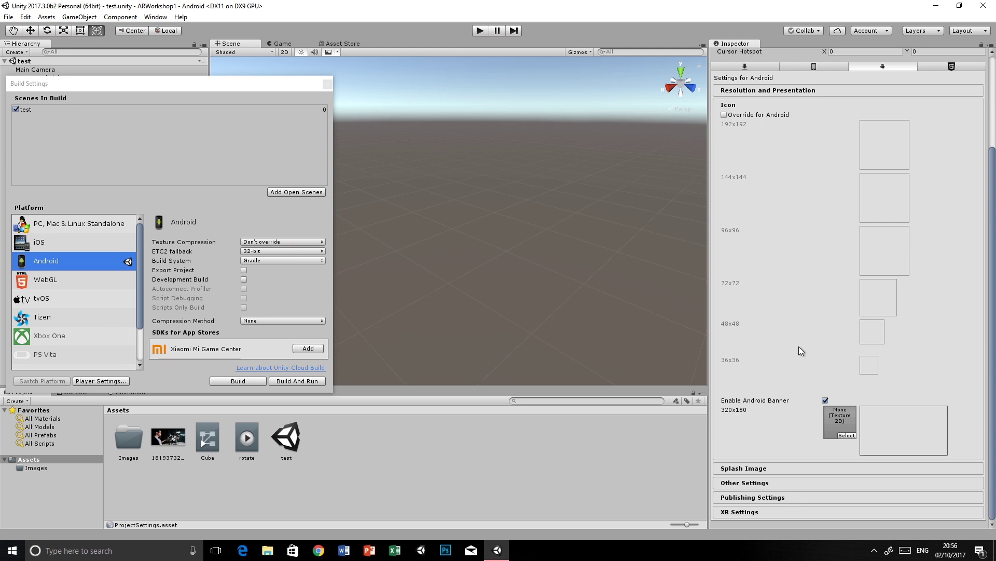
click(767, 469)
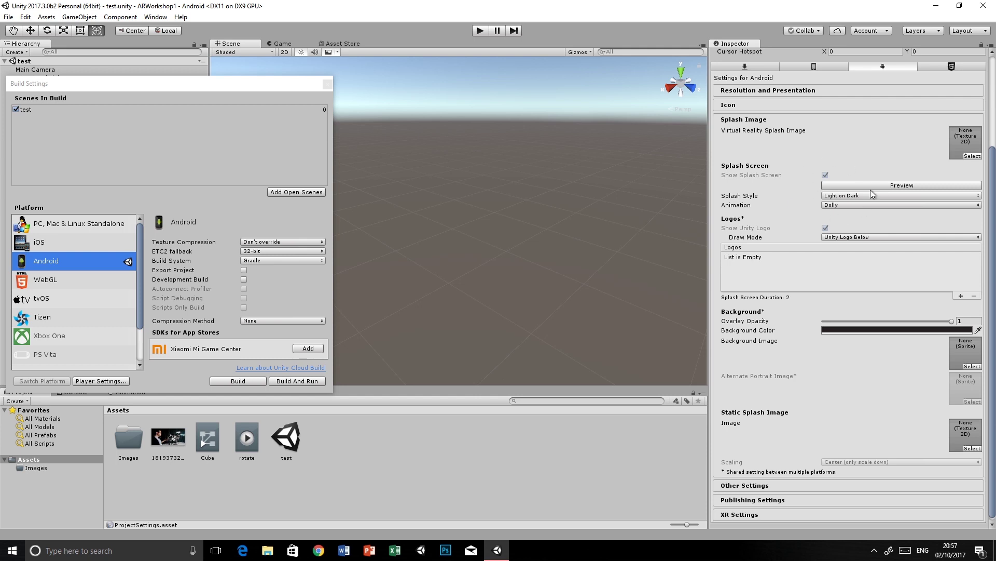
scroll(790, 218, down, 1)
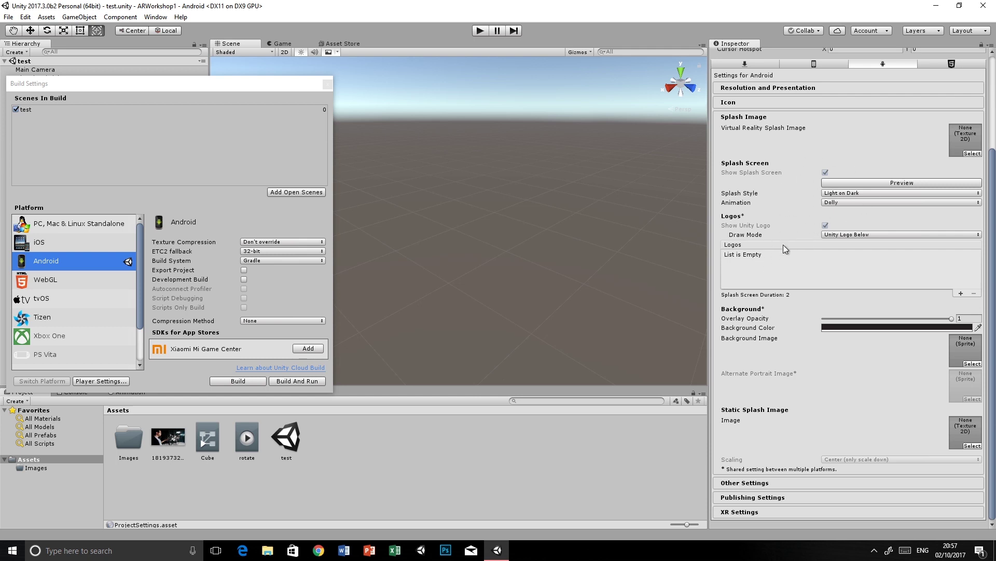
Examine the Android player's Other Settings, including the package name and minimum API level choices, and the Publishing Settings
click(767, 483)
scroll(810, 373, down, 3)
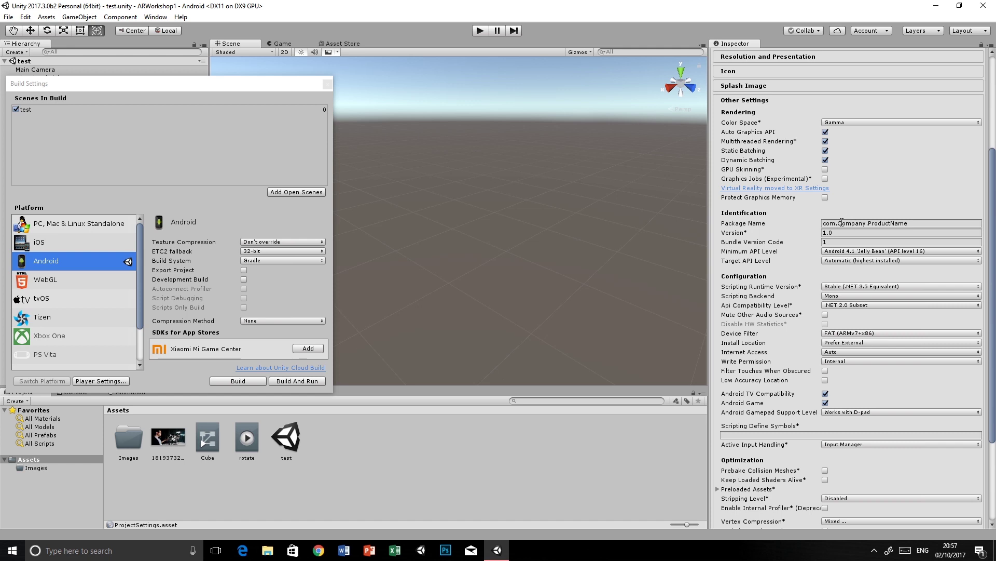
scroll(854, 244, up, 10)
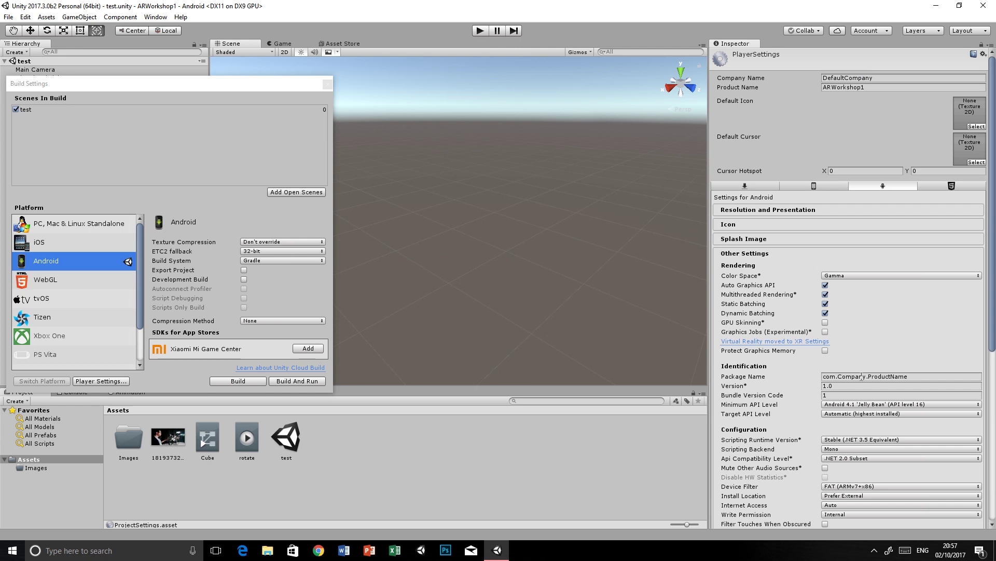
click(845, 405)
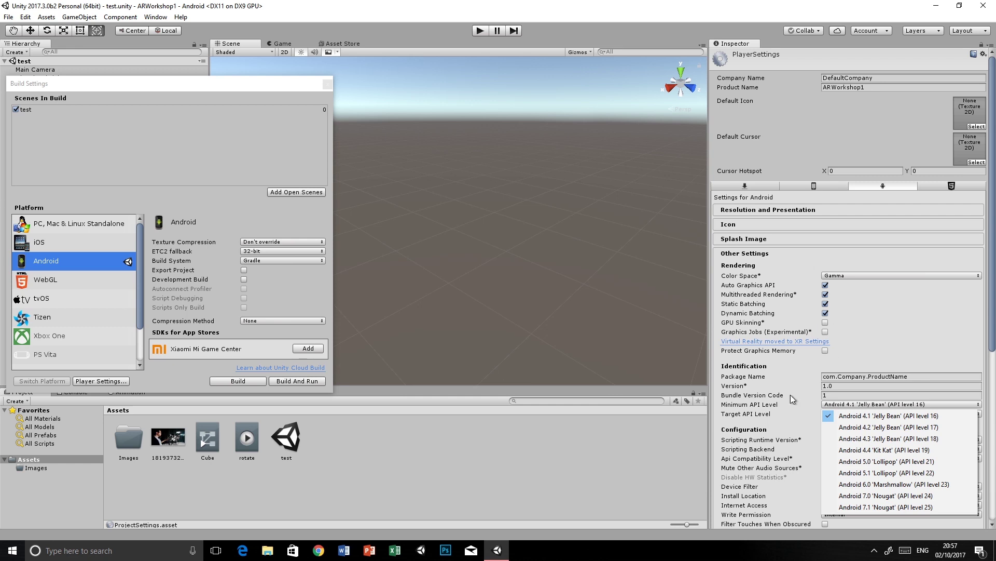
click(752, 425)
scroll(745, 419, down, 1)
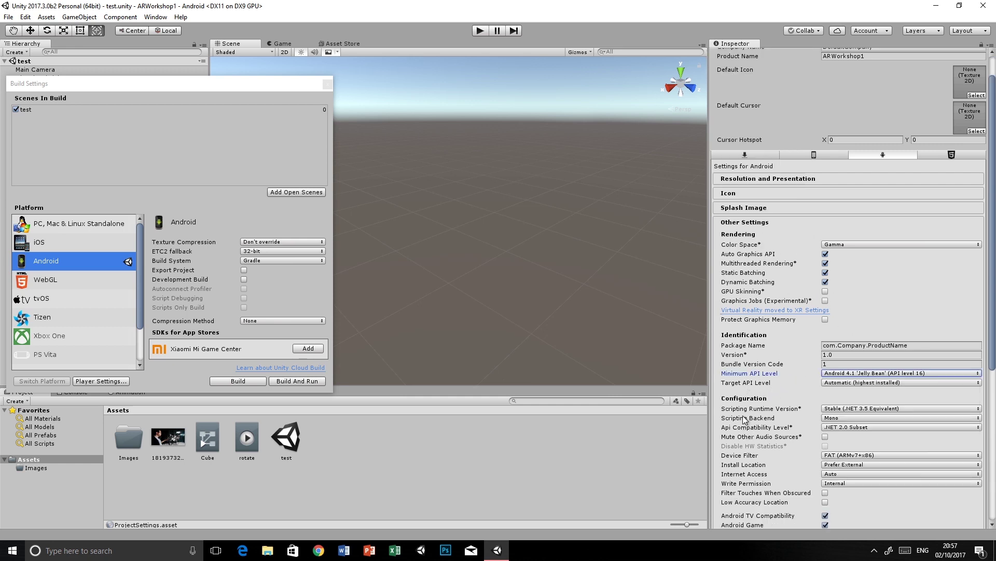
scroll(745, 419, down, 8)
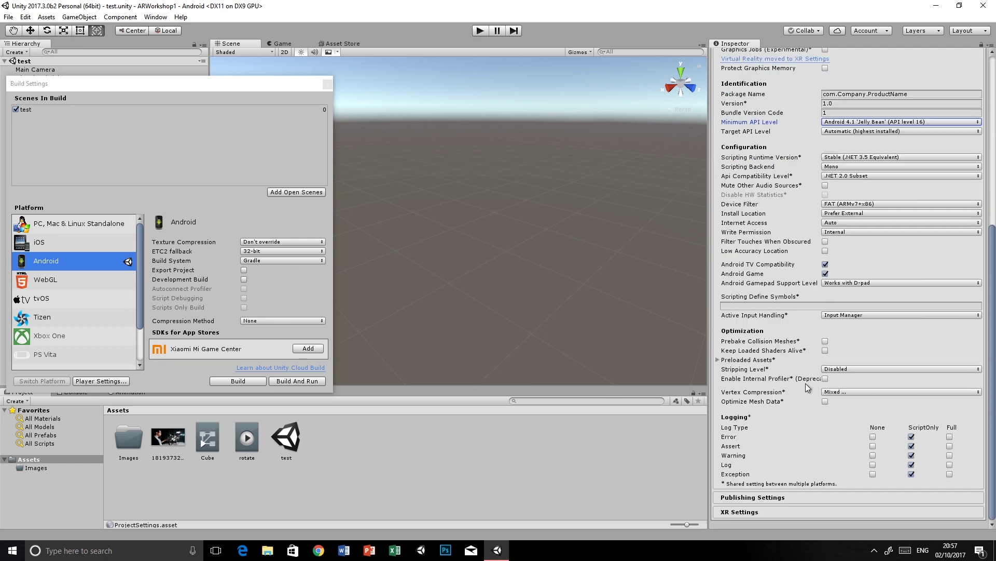
click(784, 497)
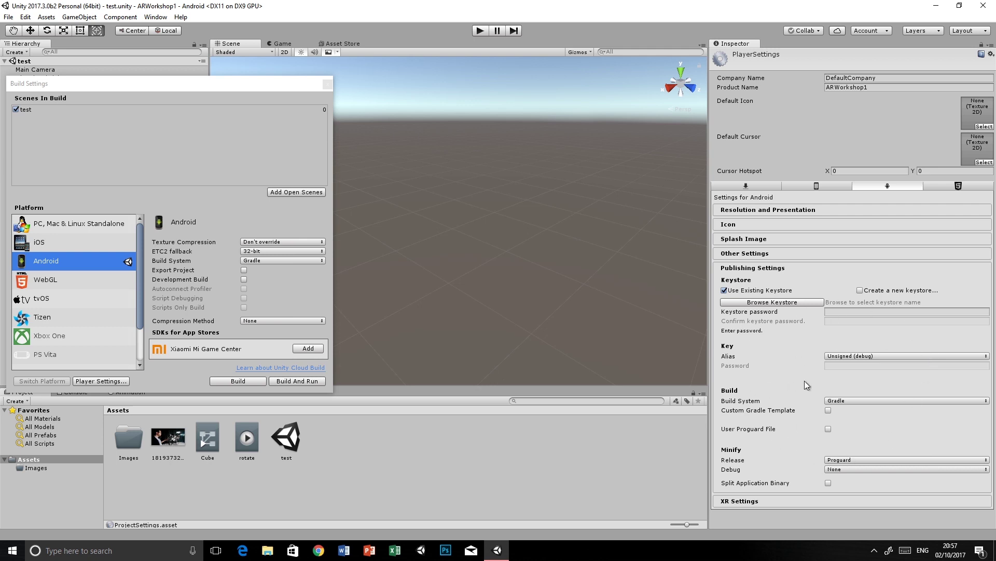
Enable Vuforia Augmented Reality support in the Android XR Settings, widening the Inspector and accepting the Vuforia software licence
click(774, 500)
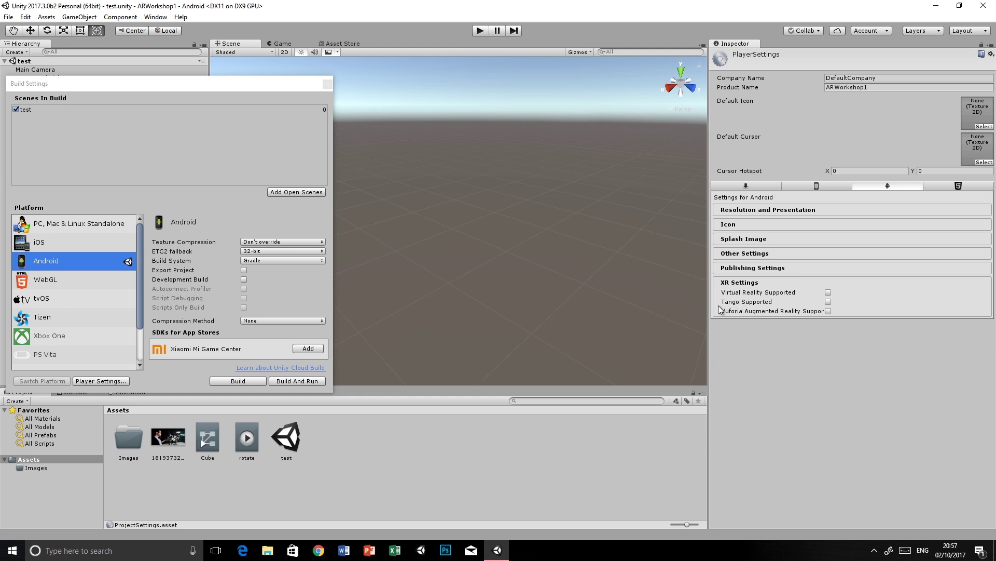
drag(705, 302, 604, 303)
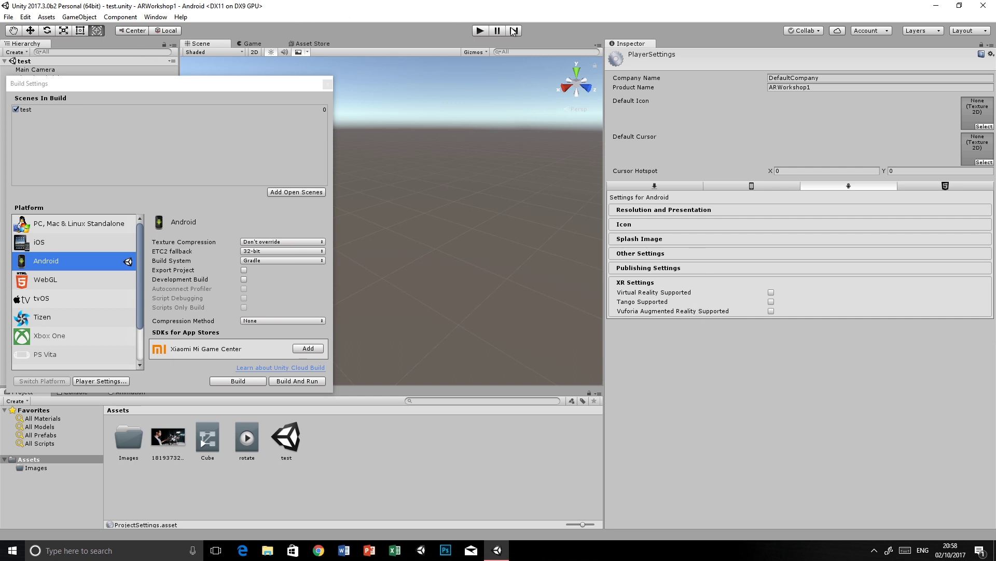
click(772, 311)
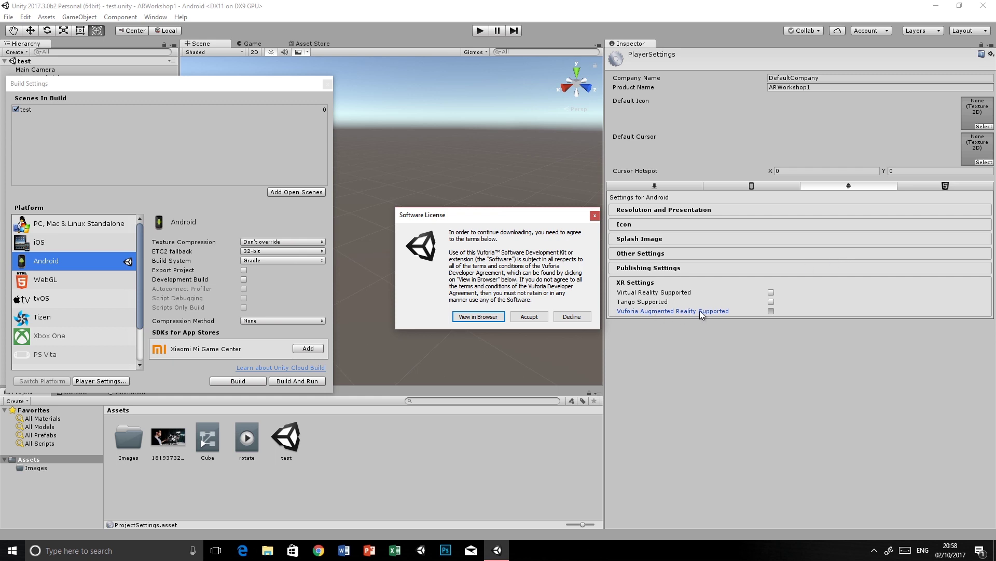
click(526, 317)
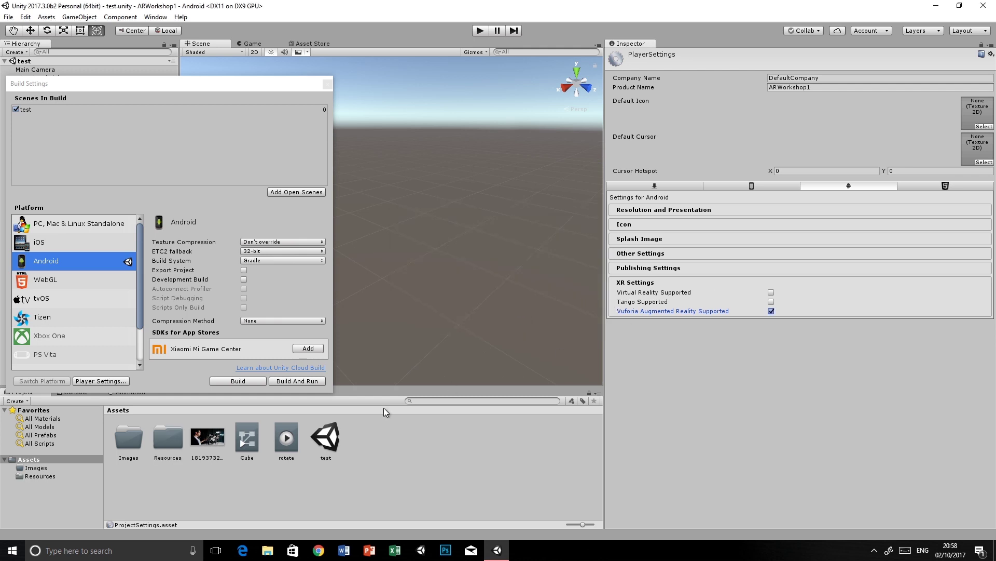
Inspect the VuforiaConfiguration asset in the Resources folder, close the Build Settings and return to the Assets folder
double_click(165, 438)
click(122, 440)
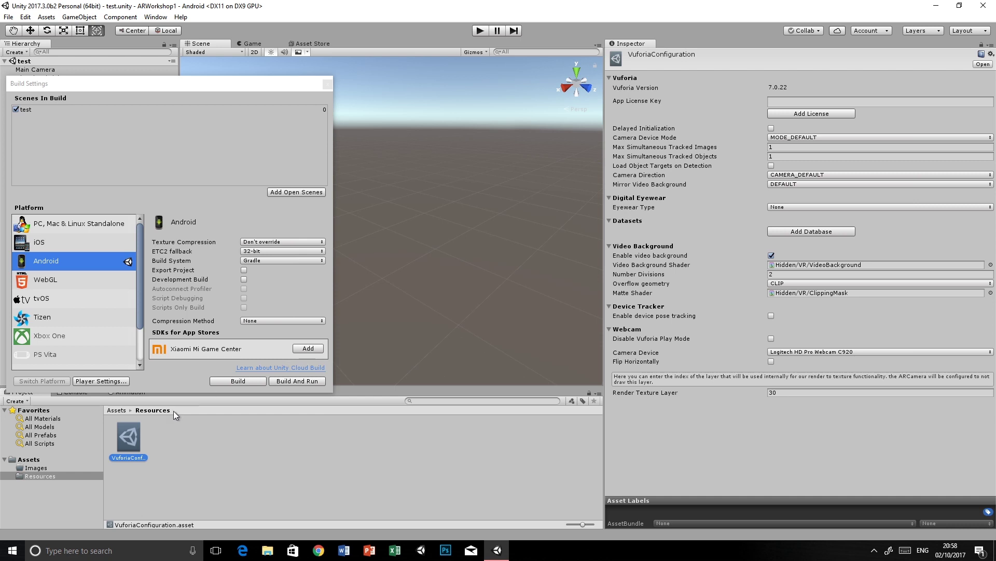
click(323, 85)
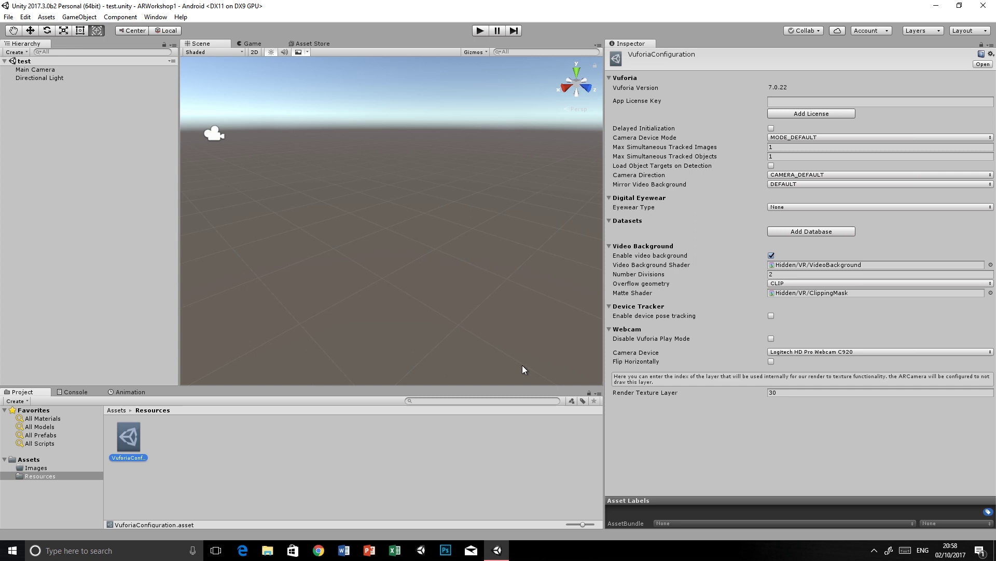
click(28, 459)
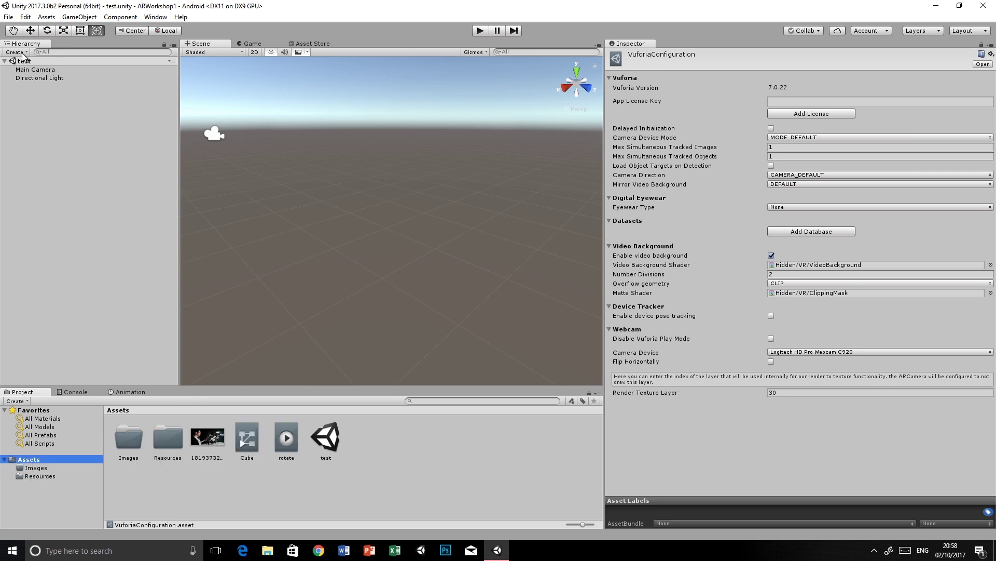
Recheck the XR Settings in the Android Player Settings and close the Build Settings
click(9, 17)
click(40, 120)
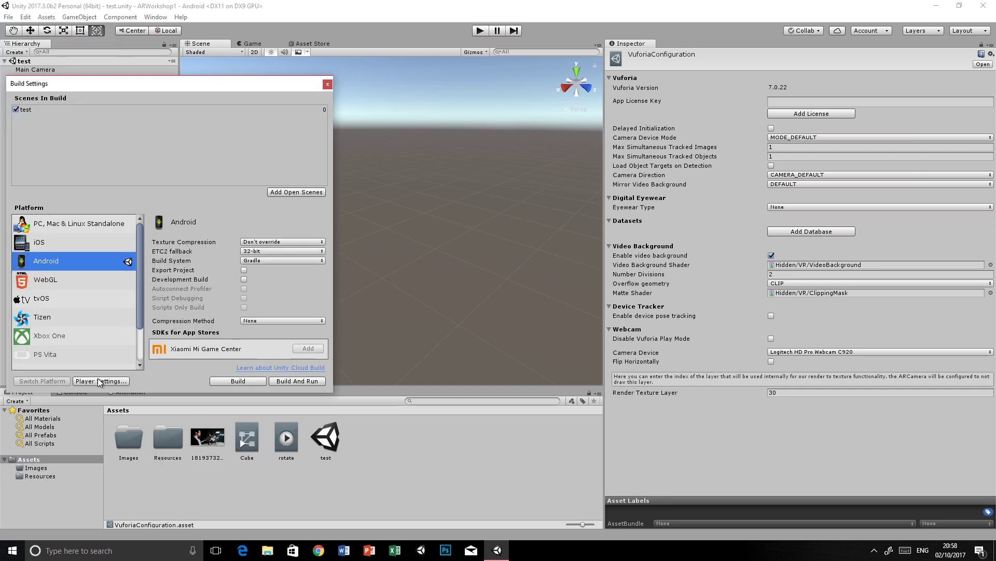
click(101, 381)
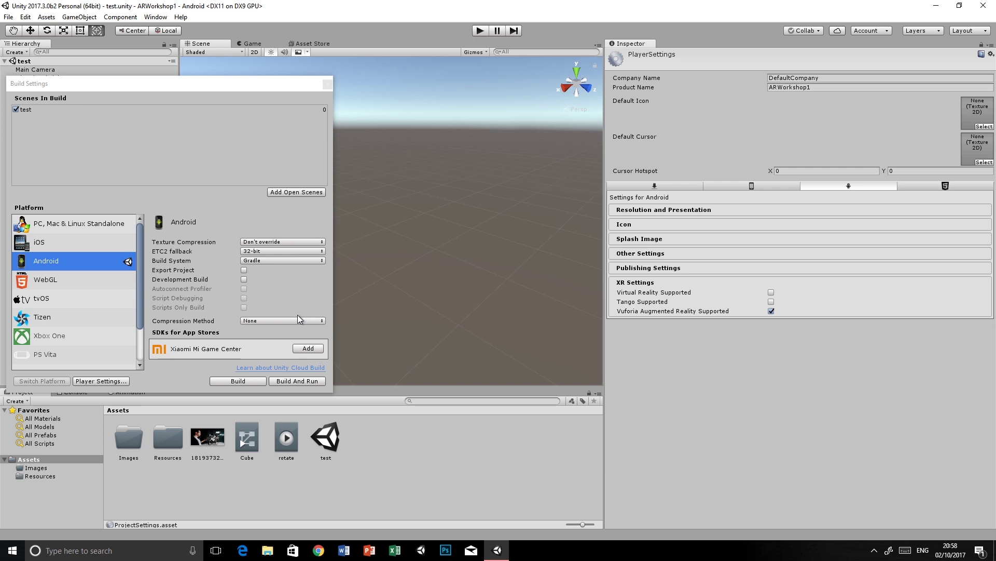
click(326, 86)
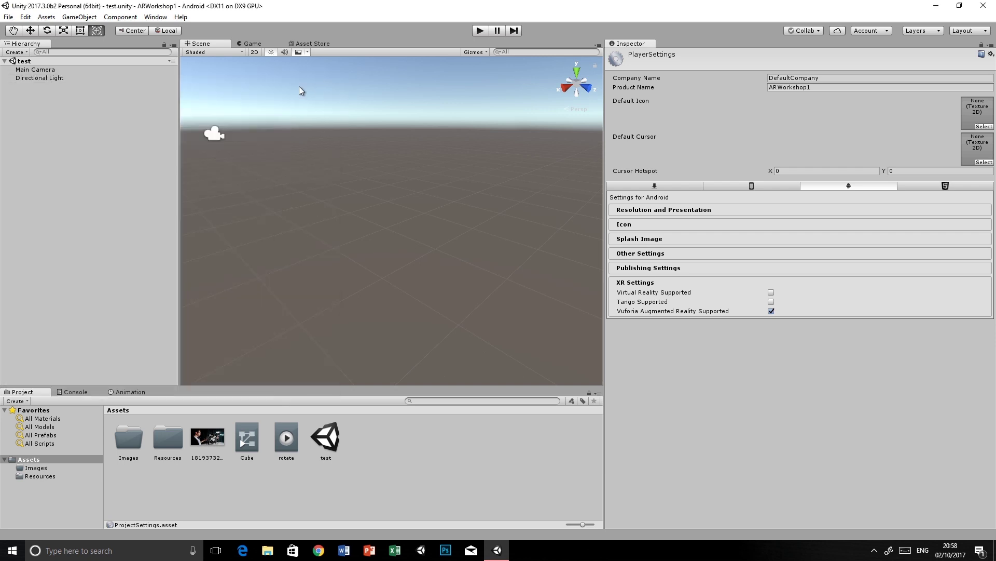
Look through the editor preferences, including the External Tools, GI Cache, Keys and Colors categories
click(25, 16)
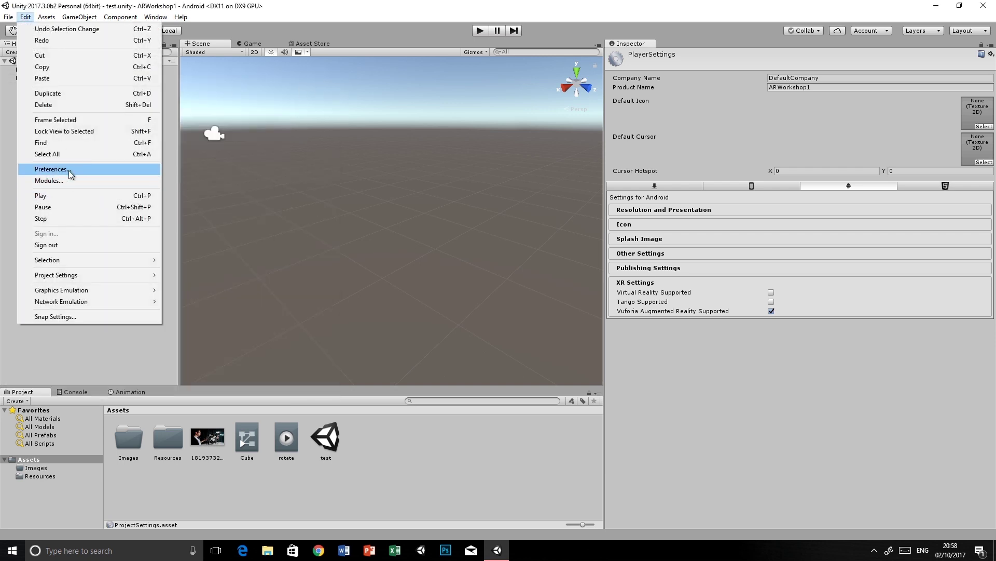
mouse_move(89, 276)
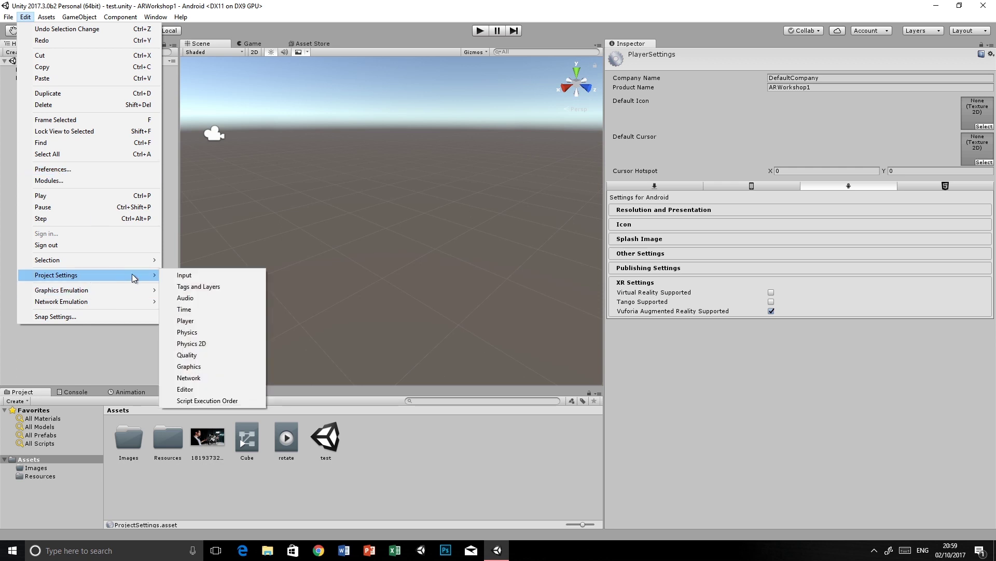
click(52, 169)
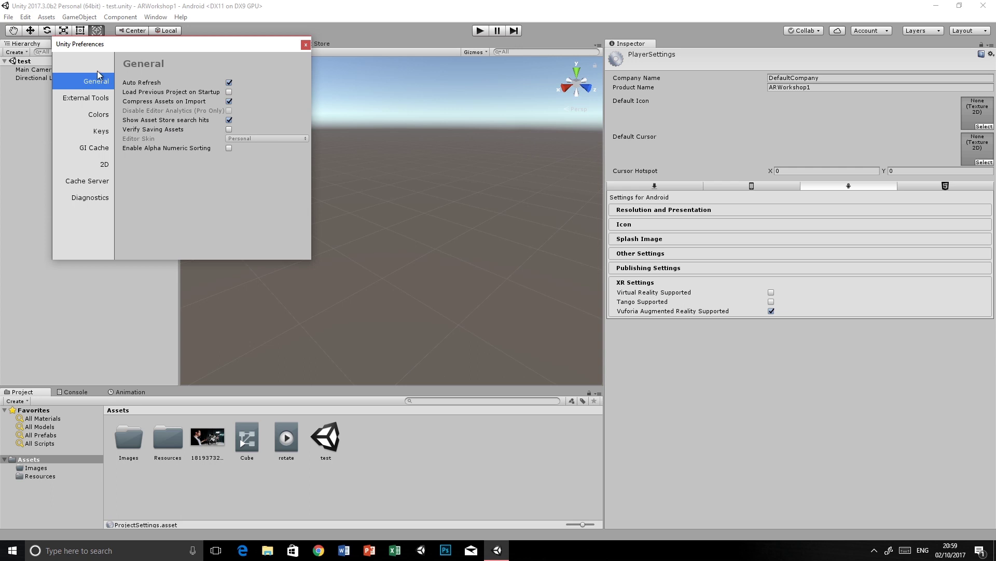
click(93, 98)
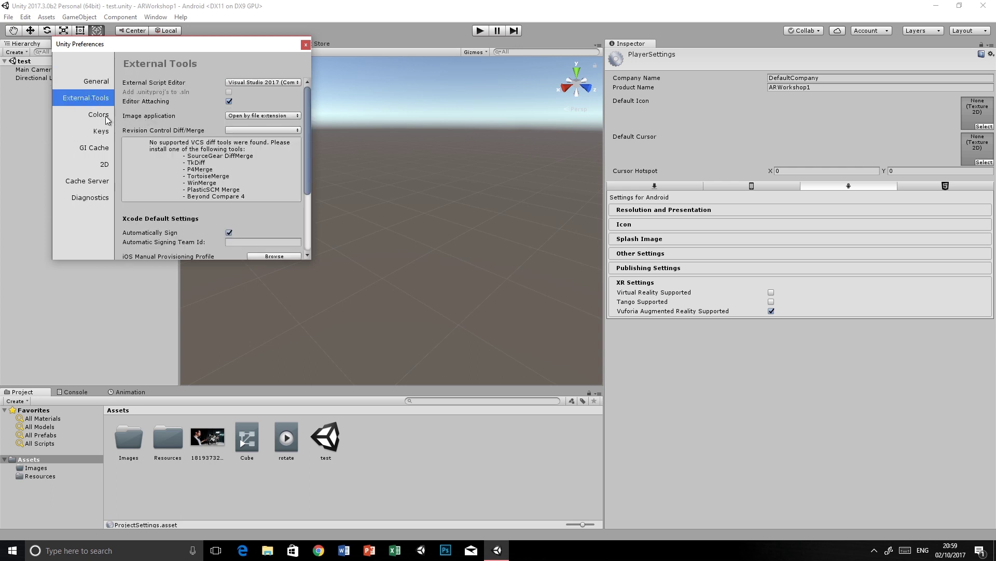
click(83, 150)
click(86, 134)
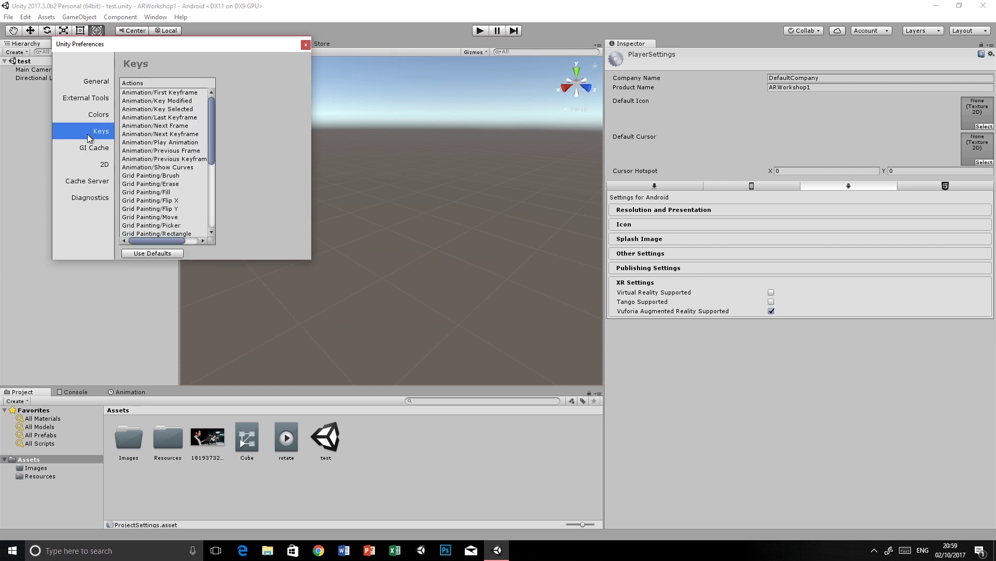
click(86, 115)
click(89, 100)
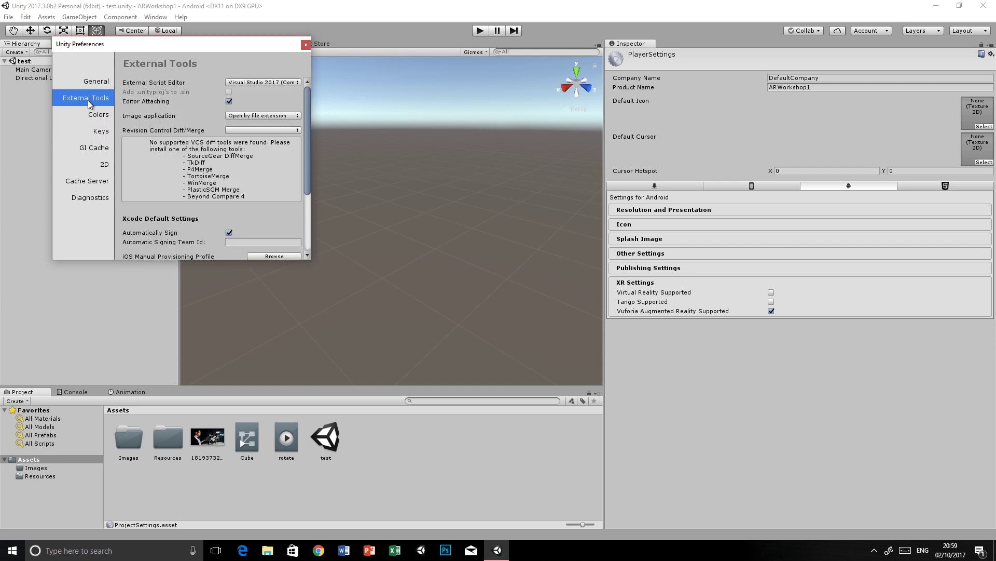
Check the Android SDK and JDK paths in the External Tools preferences, then close the preferences
scroll(185, 165, down, 4)
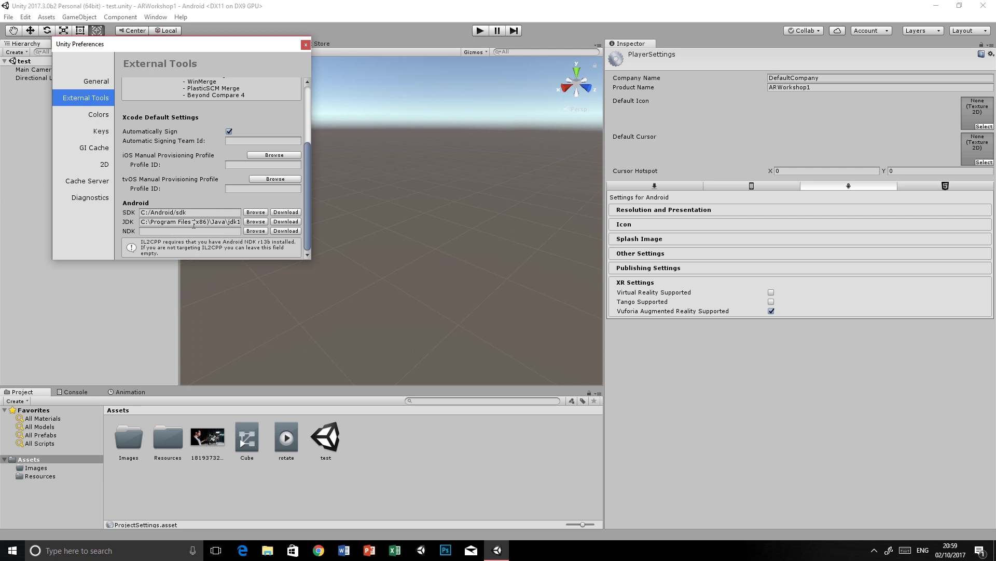
scroll(197, 223, up, 3)
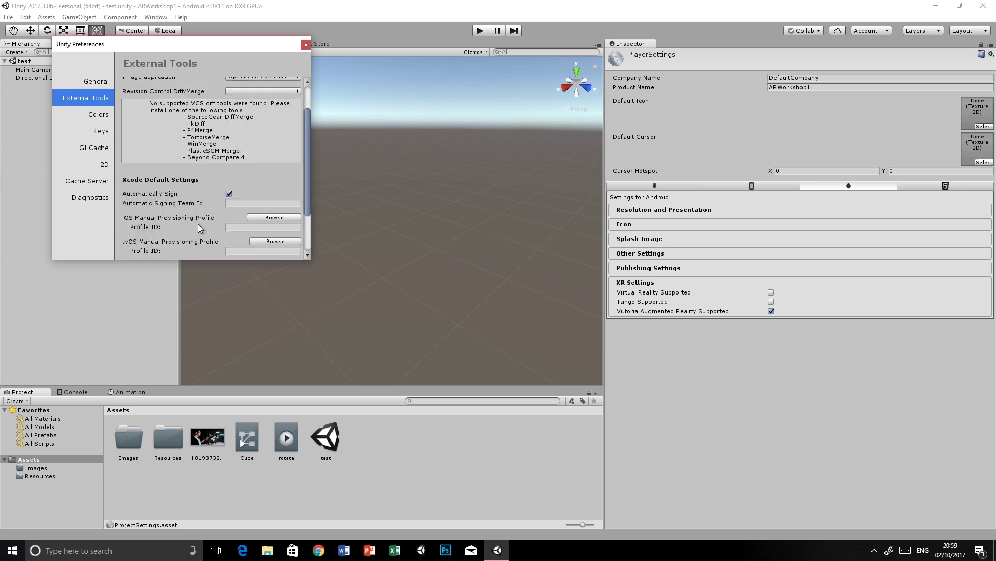
scroll(198, 224, up, 2)
scroll(179, 208, down, 5)
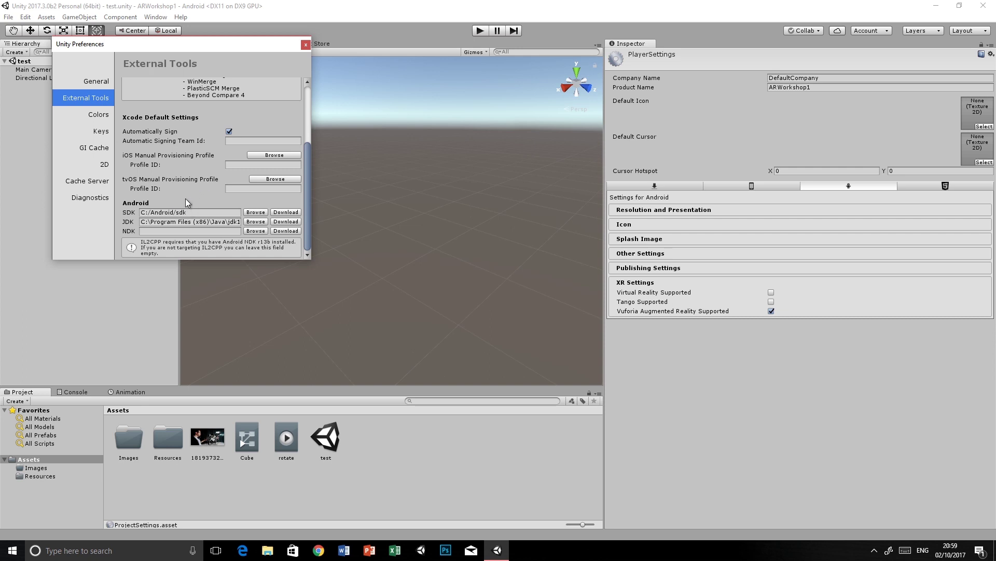
scroll(176, 192, up, 2)
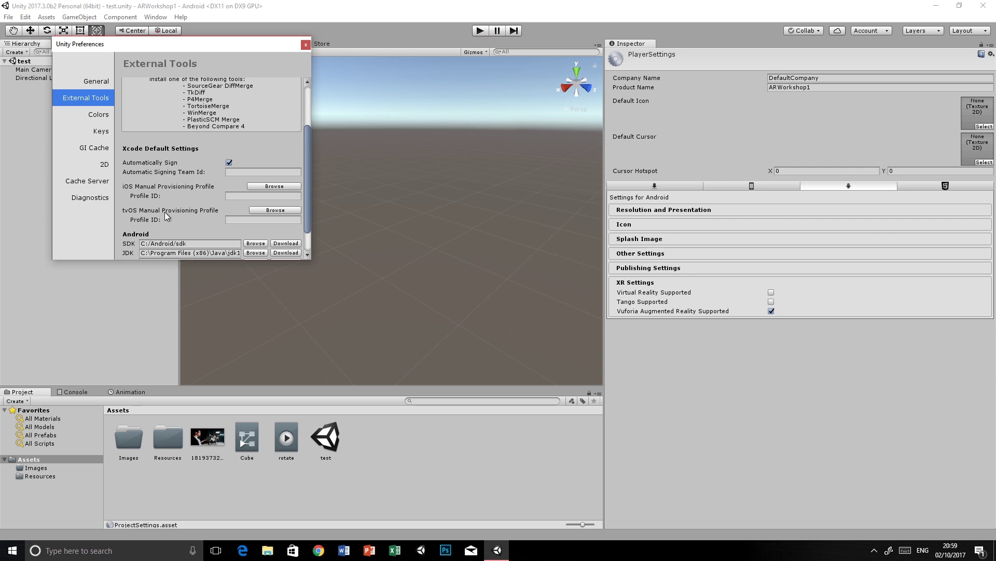
scroll(164, 212, up, 4)
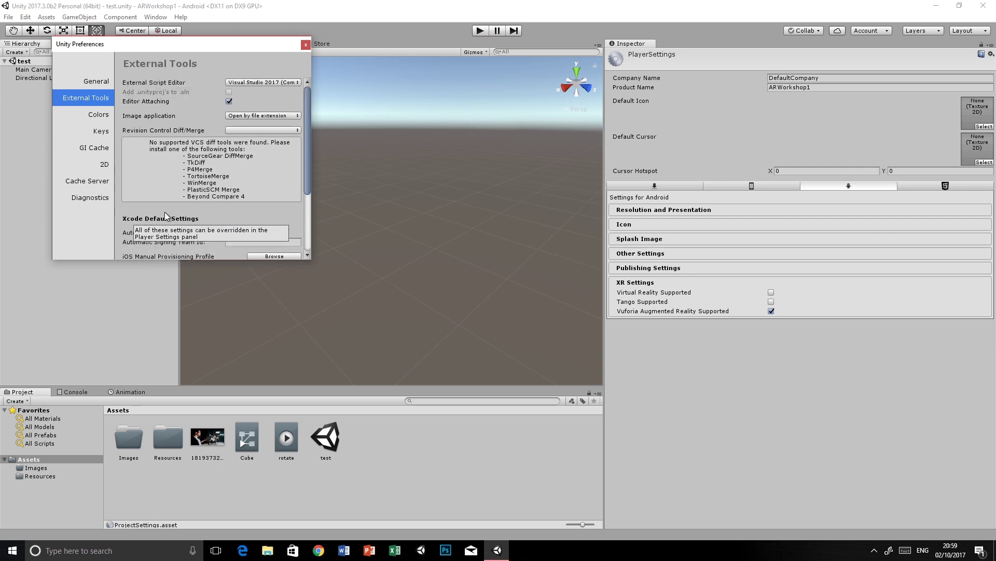
click(306, 45)
Add a Vuforia AR Camera to the test scene, importing the required Vuforia assets
click(57, 18)
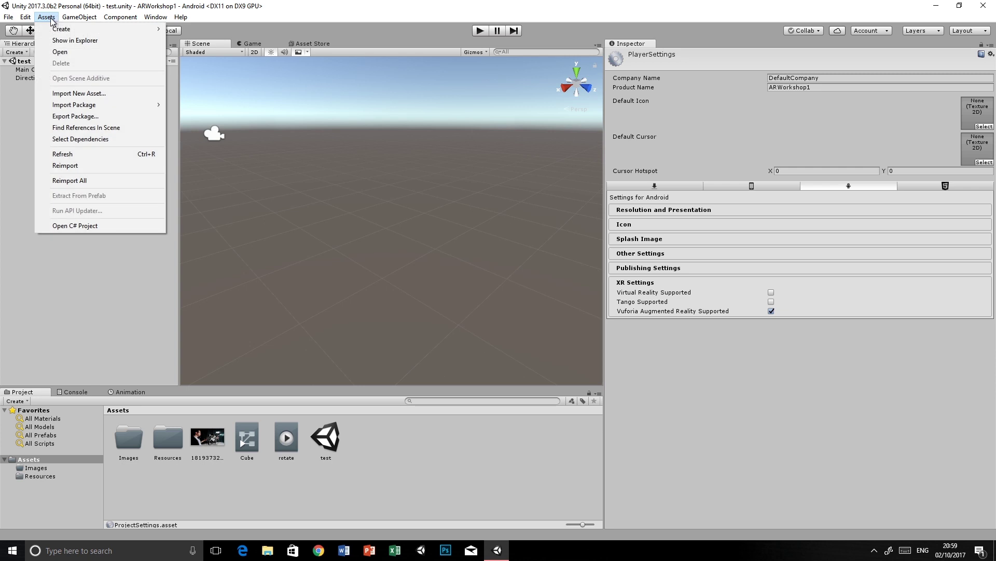
mouse_move(65, 21)
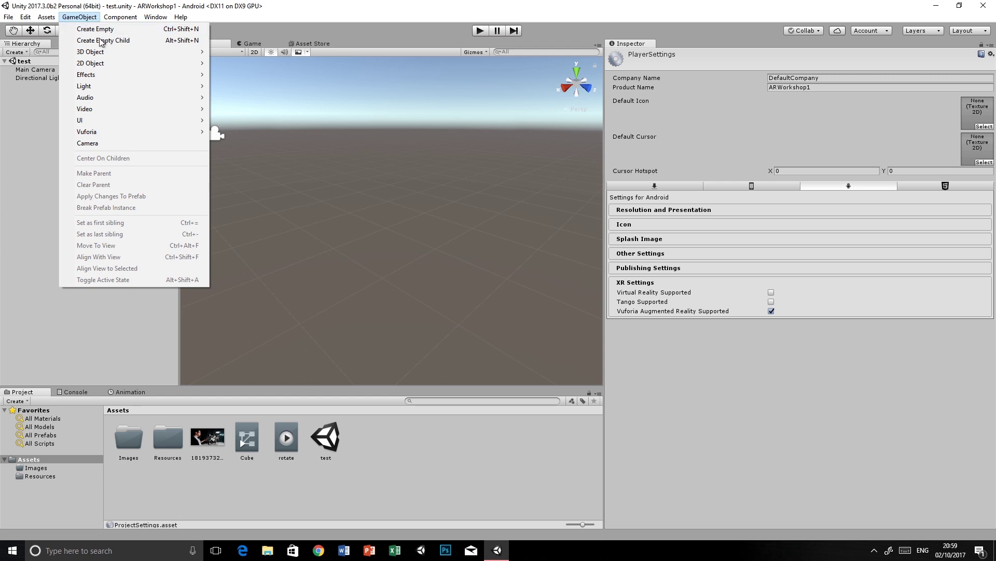
right_click(21, 123)
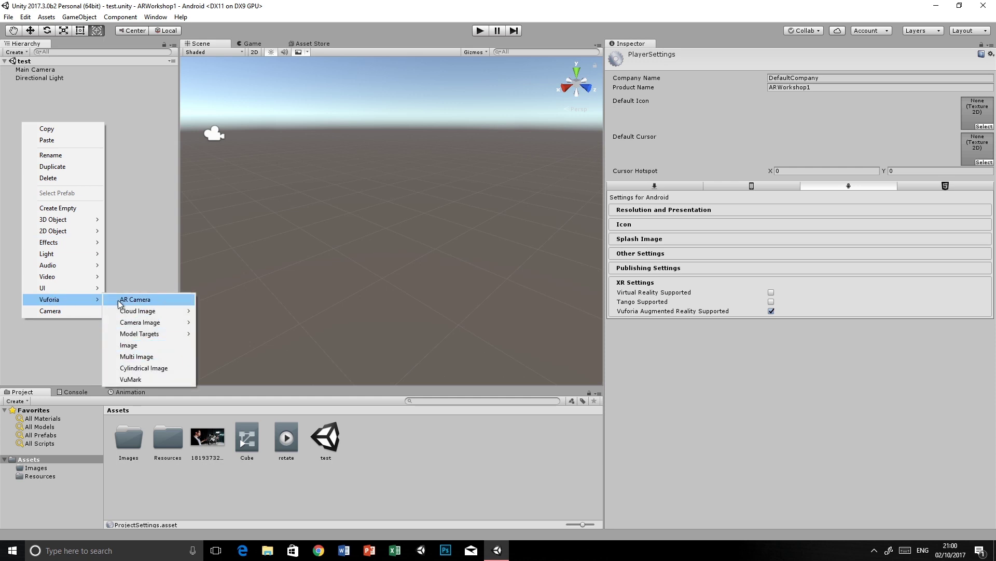
mouse_move(73, 301)
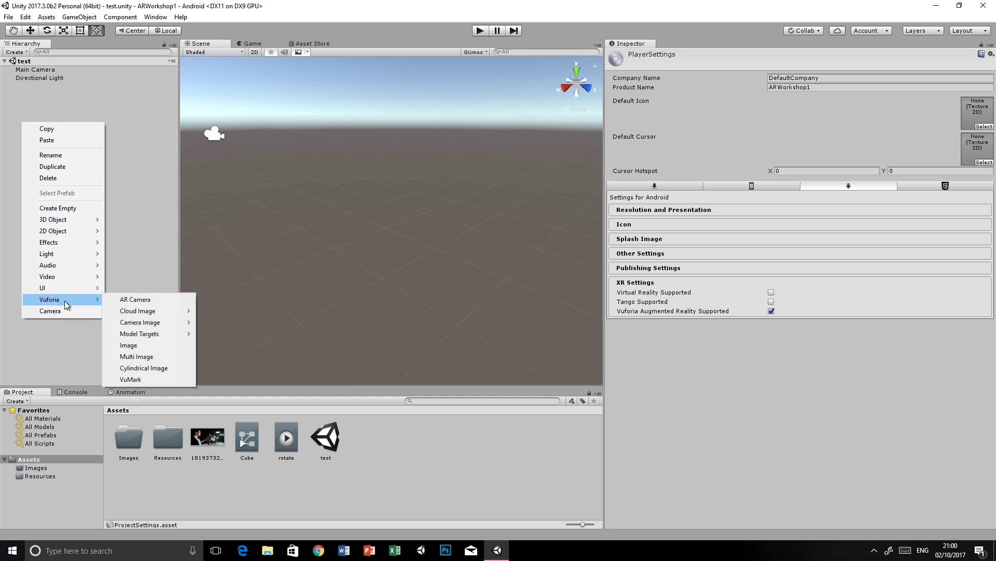
click(139, 301)
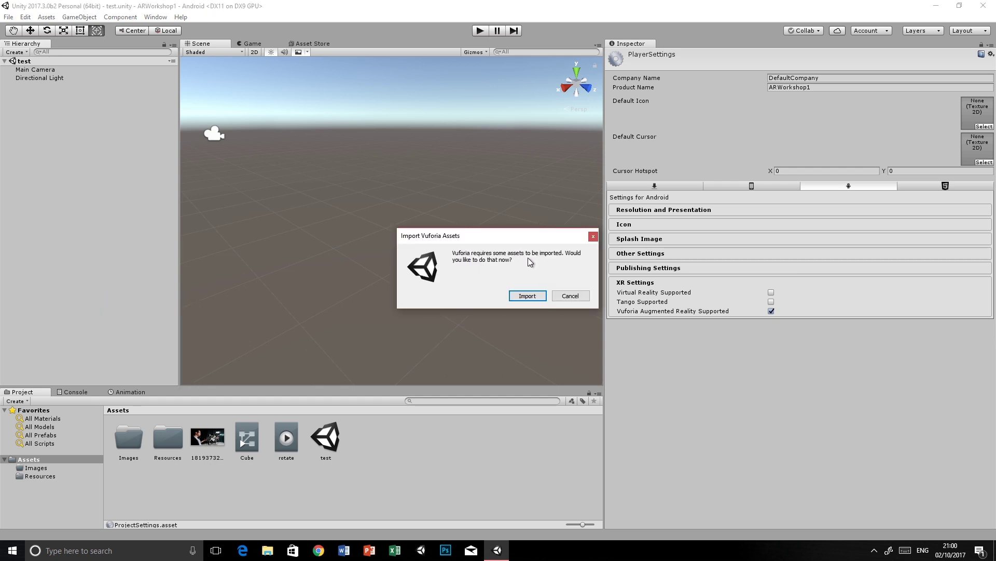
click(527, 296)
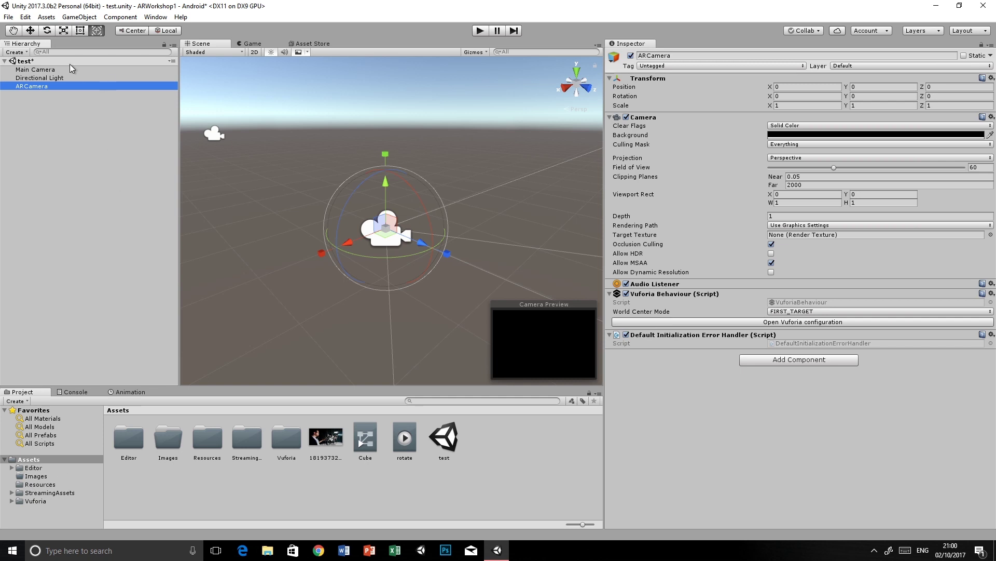
Delete the Main Camera from the test scene
click(40, 78)
click(31, 86)
click(36, 72)
key(Delete)
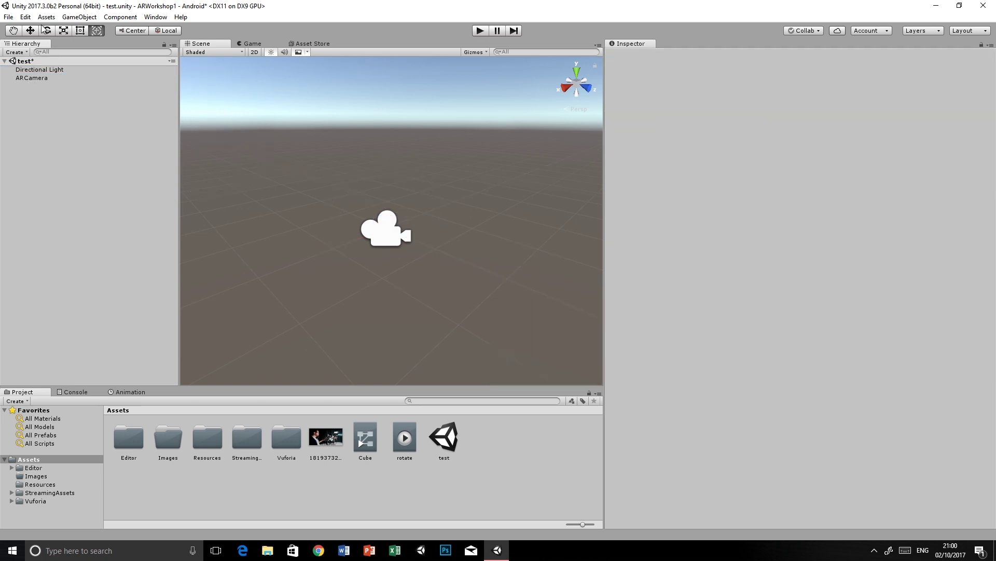
Look through the components that can be added to the Directional Light, including the New Script option and its language choice
click(76, 17)
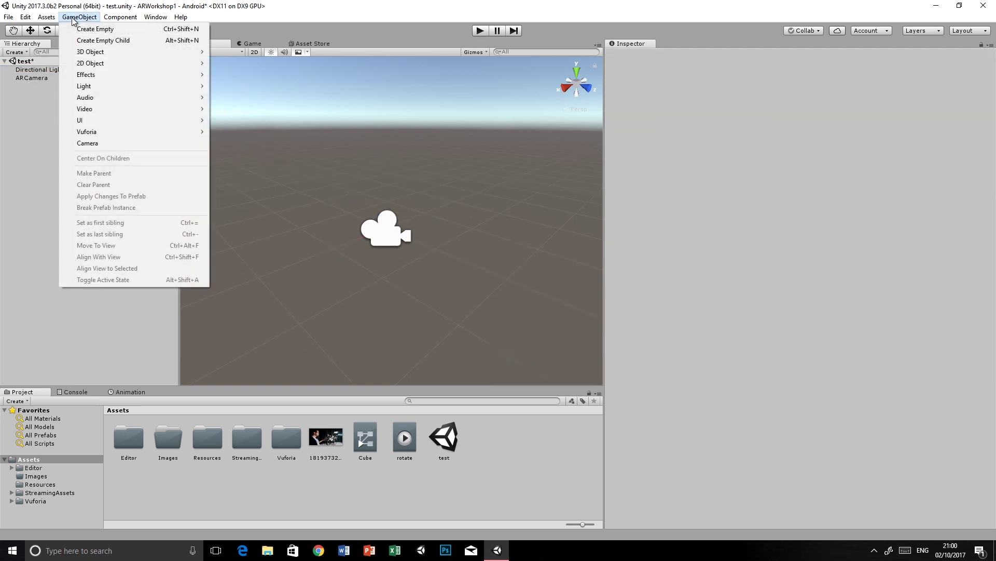
mouse_move(114, 20)
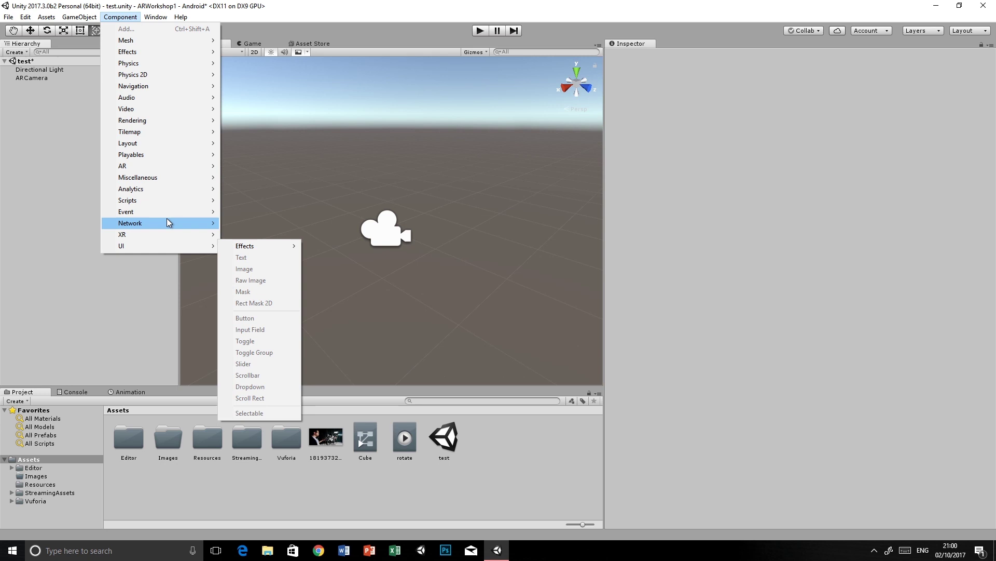
click(46, 69)
click(785, 320)
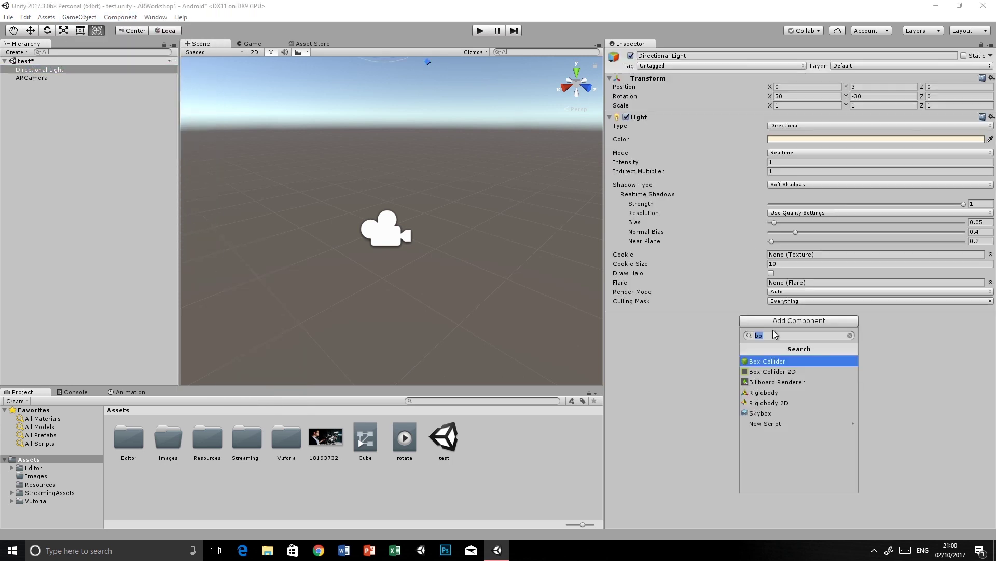
click(850, 335)
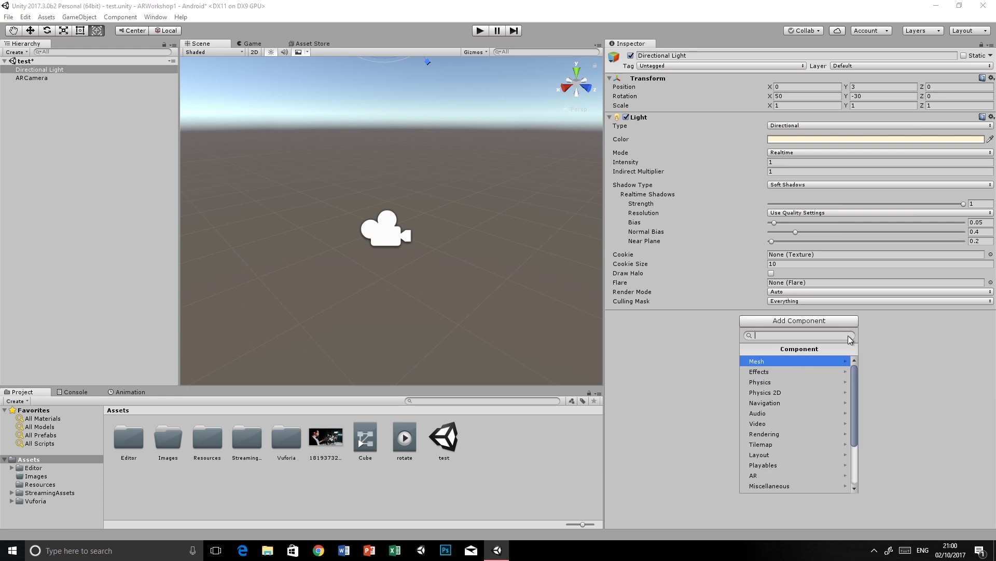
scroll(770, 372, down, 3)
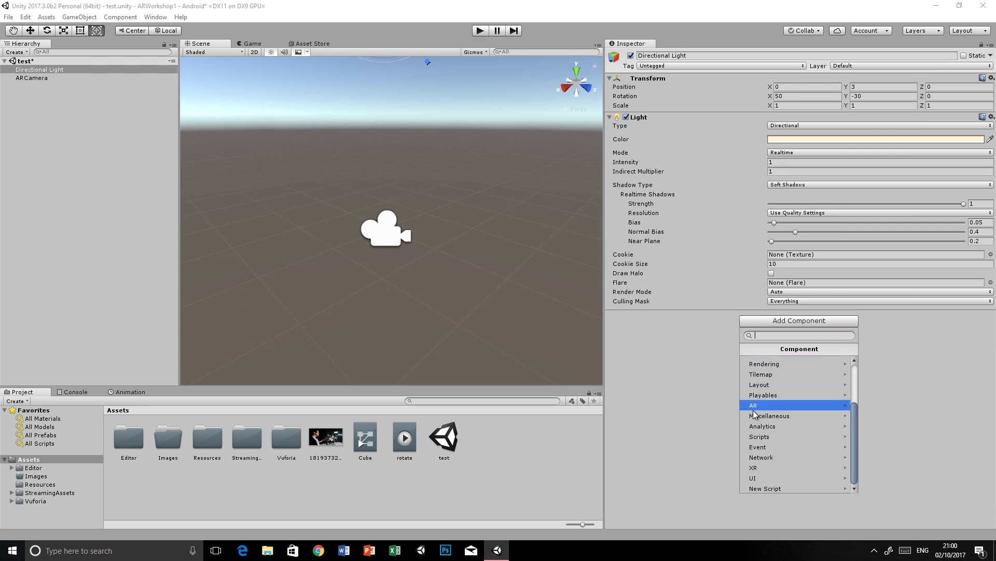
click(769, 489)
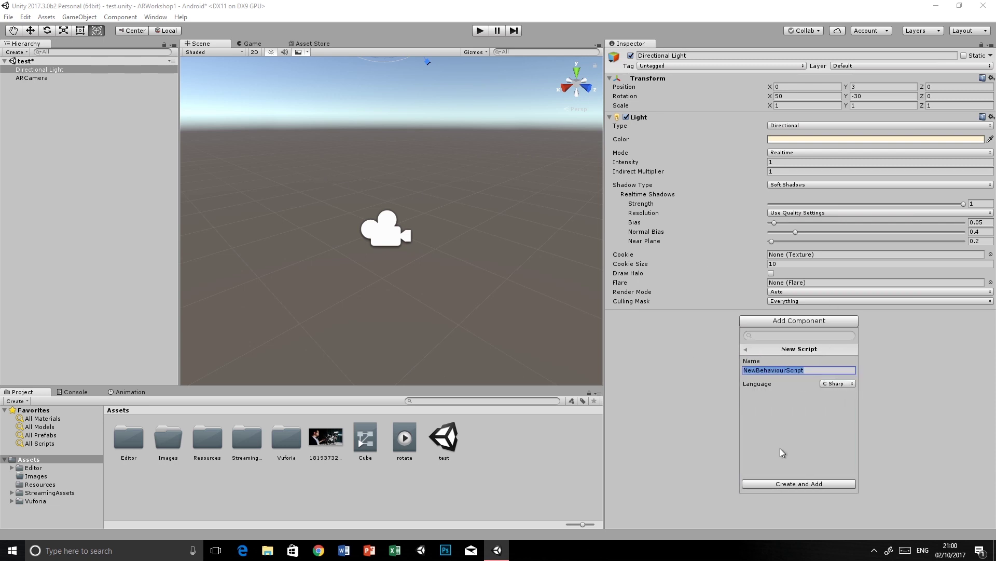
click(848, 388)
click(784, 404)
click(837, 387)
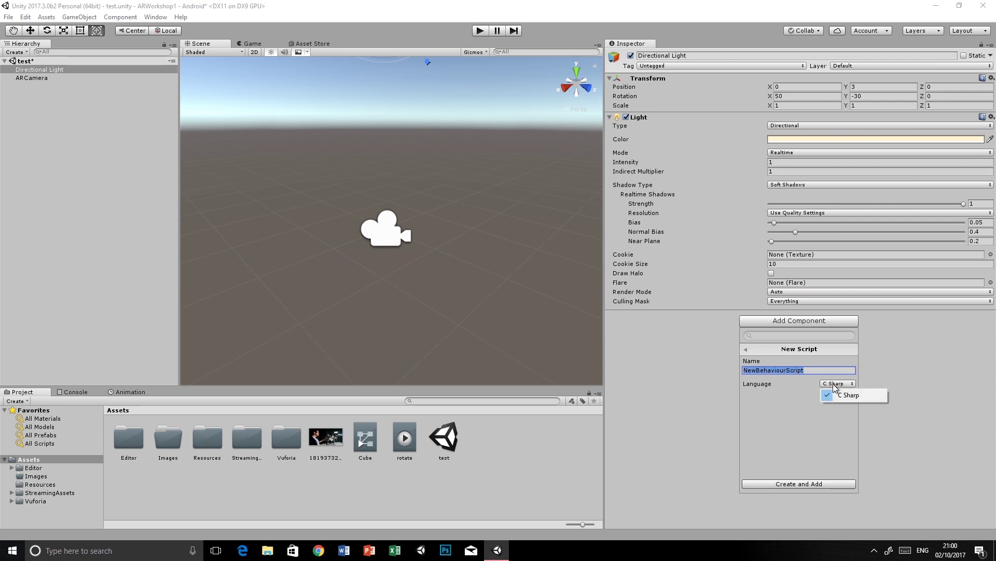
click(655, 340)
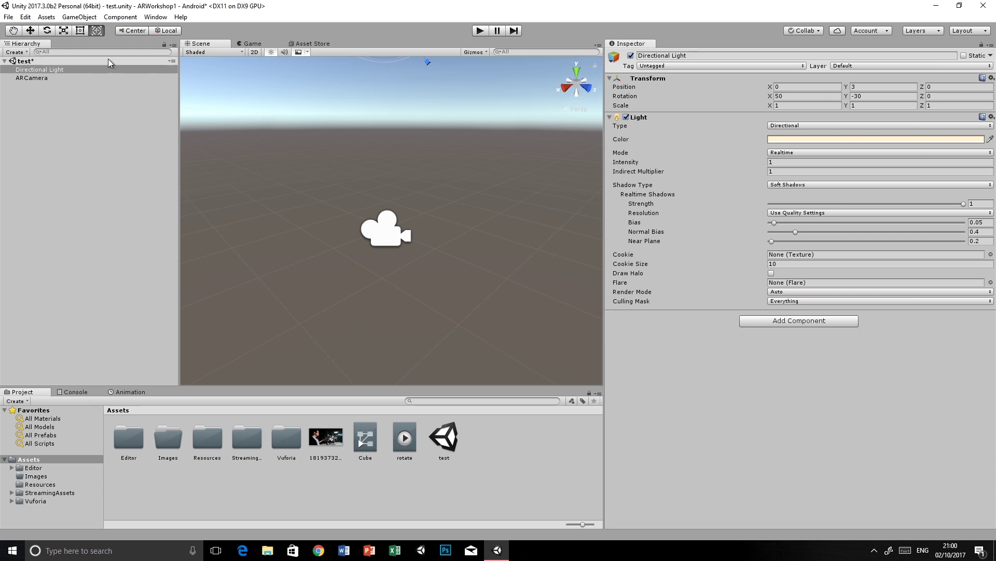
Browse the last component categories available for the Directional Light once more, without adding anything
click(778, 320)
scroll(773, 483, down, 3)
click(772, 477)
key(Left)
click(773, 486)
key(Escape)
click(154, 18)
mouse_move(180, 18)
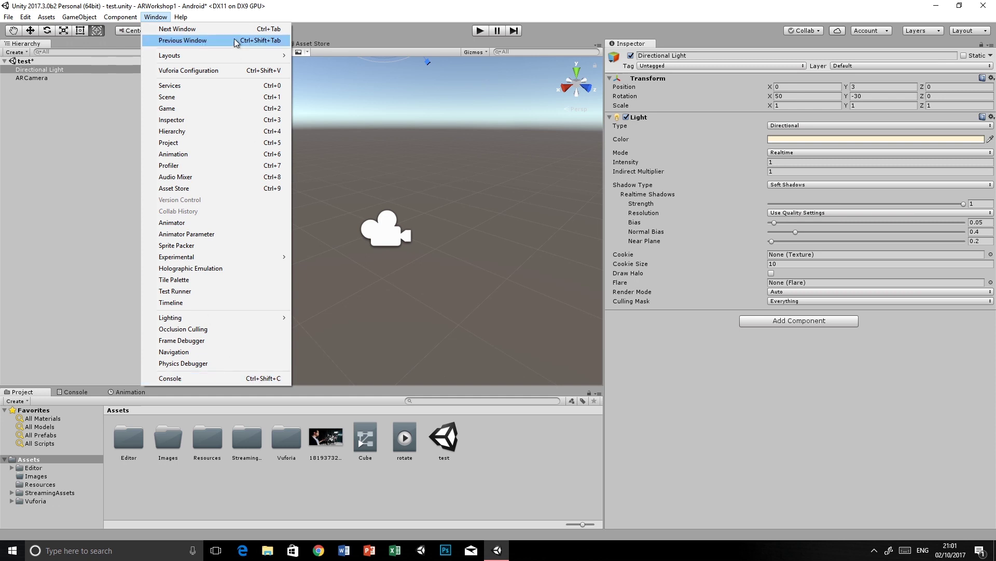
mouse_move(238, 56)
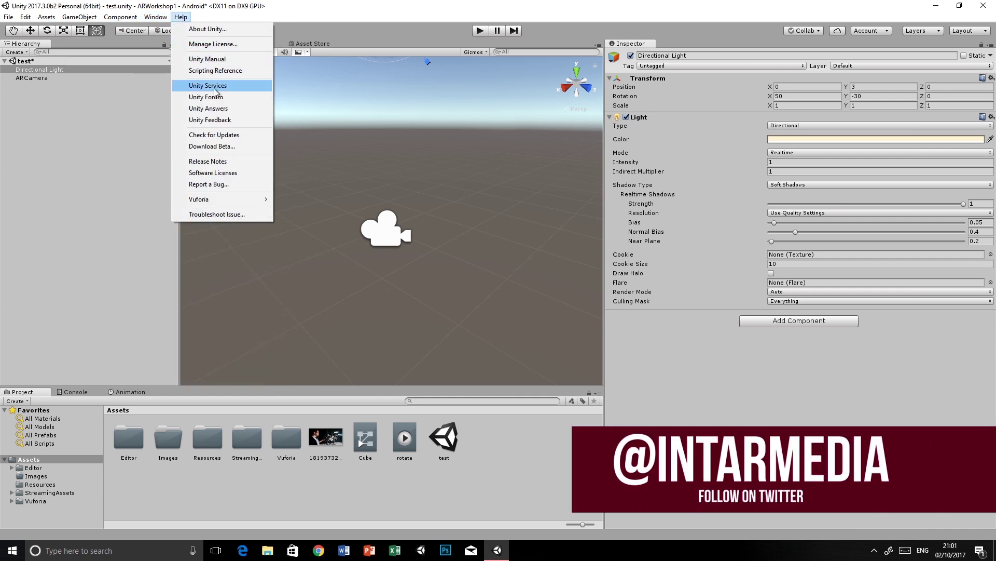
mouse_move(207, 204)
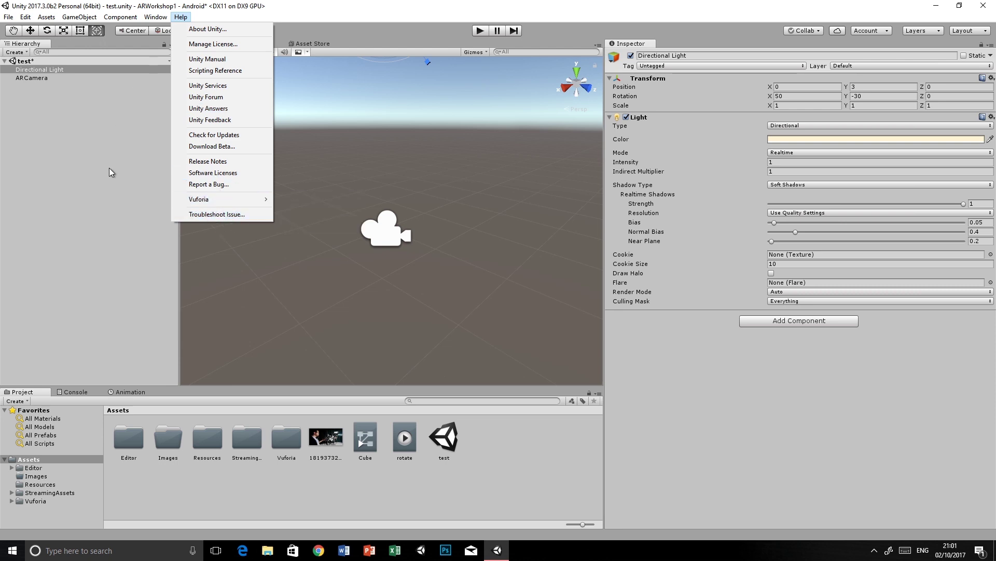
click(81, 163)
Switch the build platform to PC, Mac & Linux Standalone and close the build settings
click(8, 17)
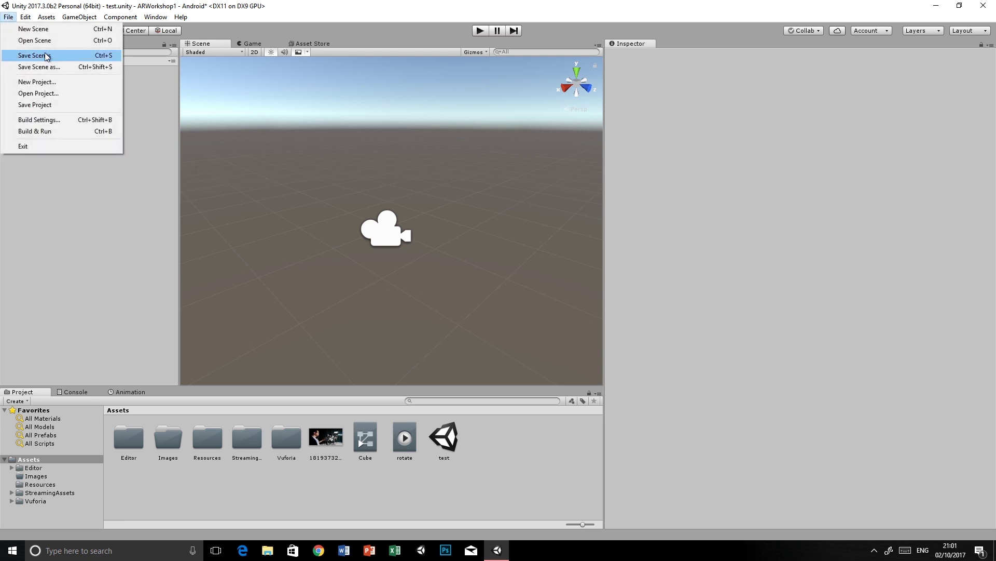
click(31, 122)
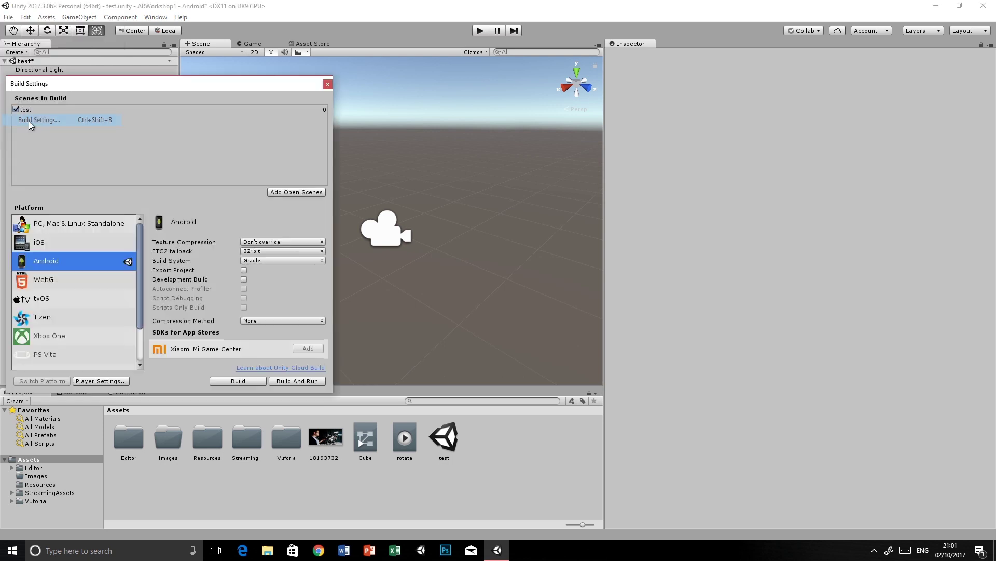
click(57, 224)
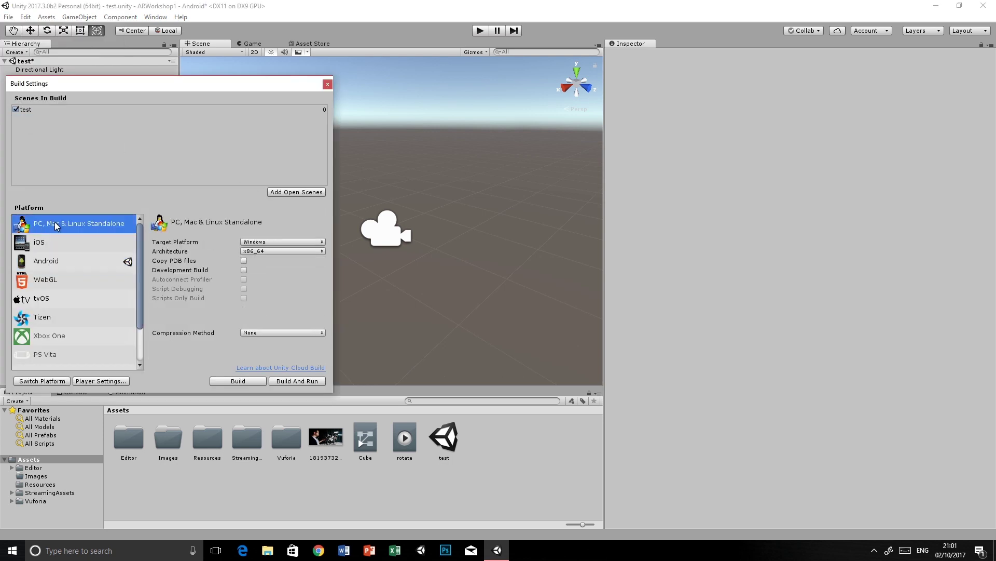
click(32, 382)
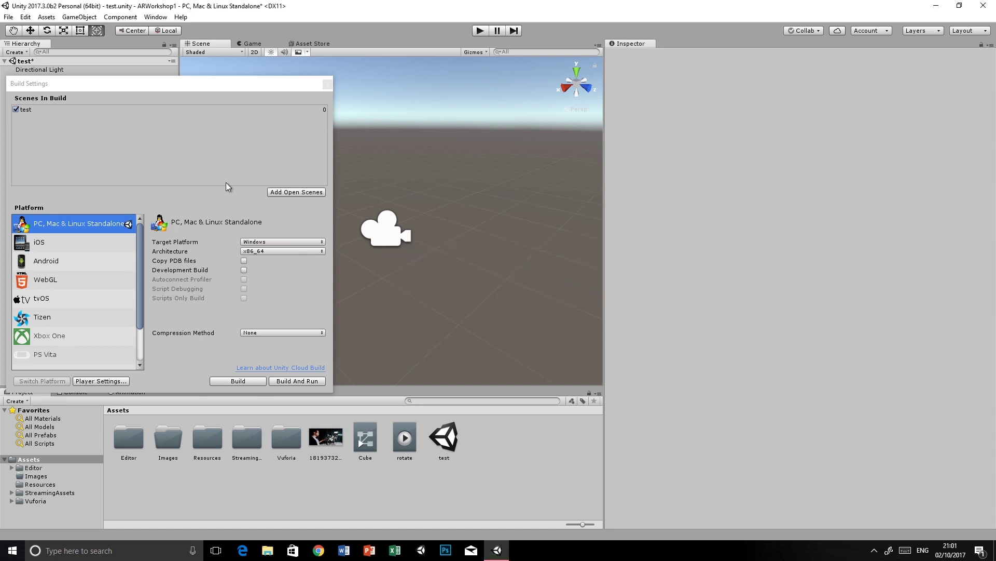
click(327, 84)
click(165, 19)
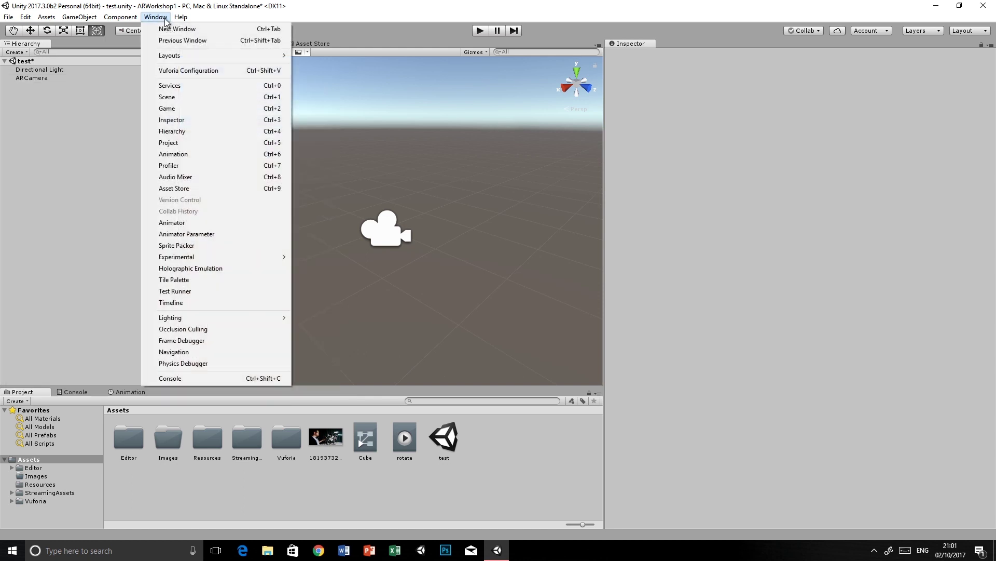
click(165, 19)
click(181, 17)
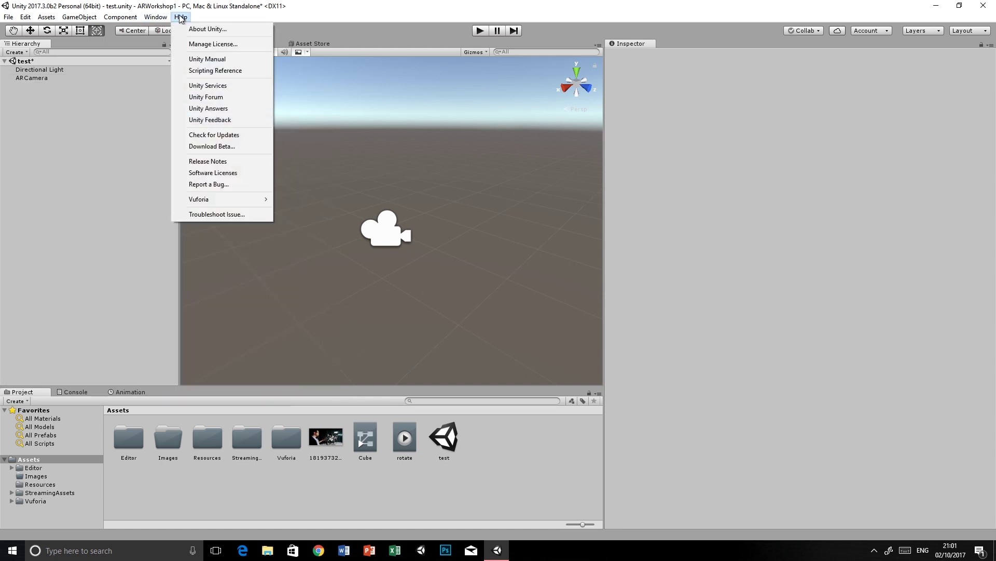
click(142, 487)
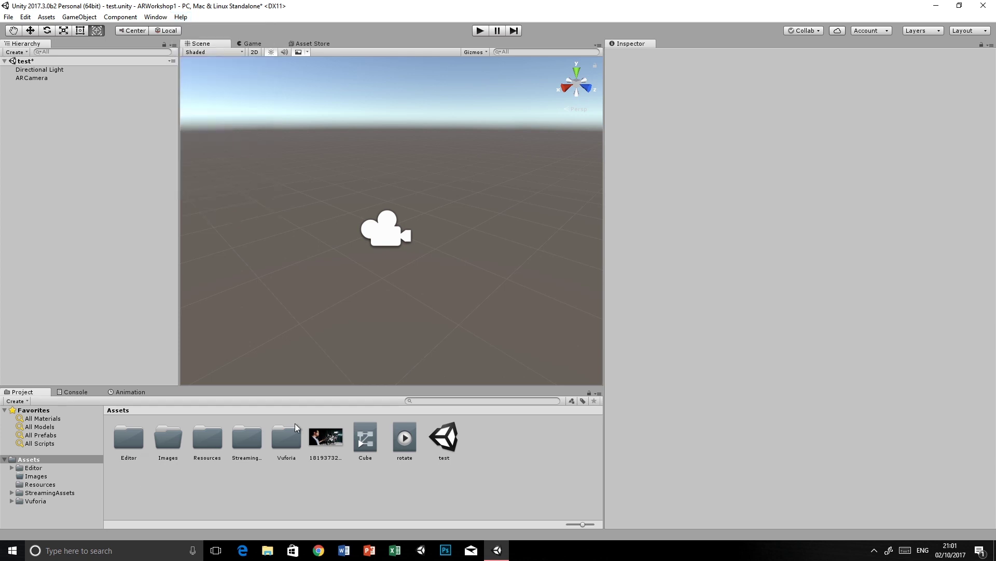
Enlarge the Scene view by narrowing the Inspector, leaving a wider Hierarchy as well
drag(603, 203, 721, 173)
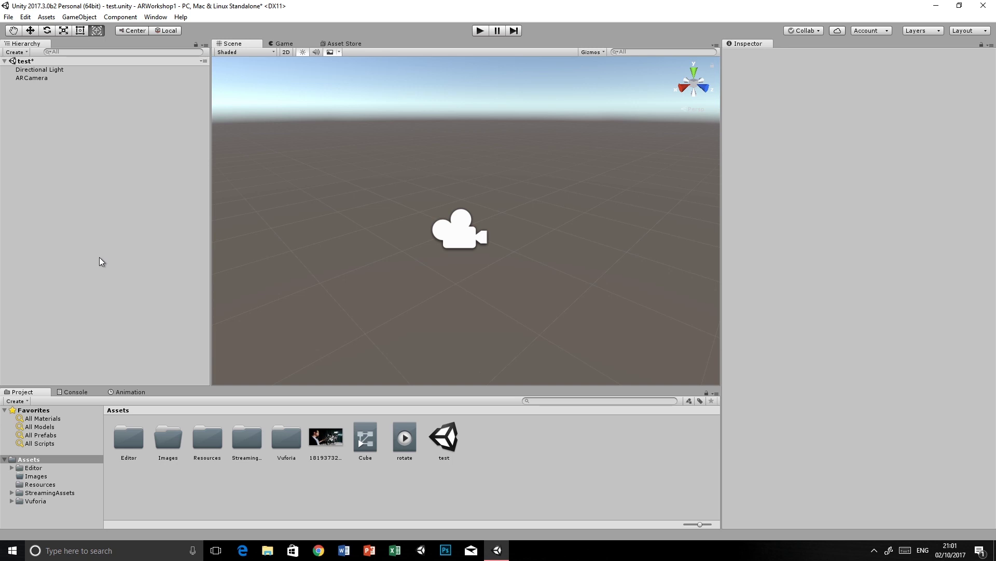